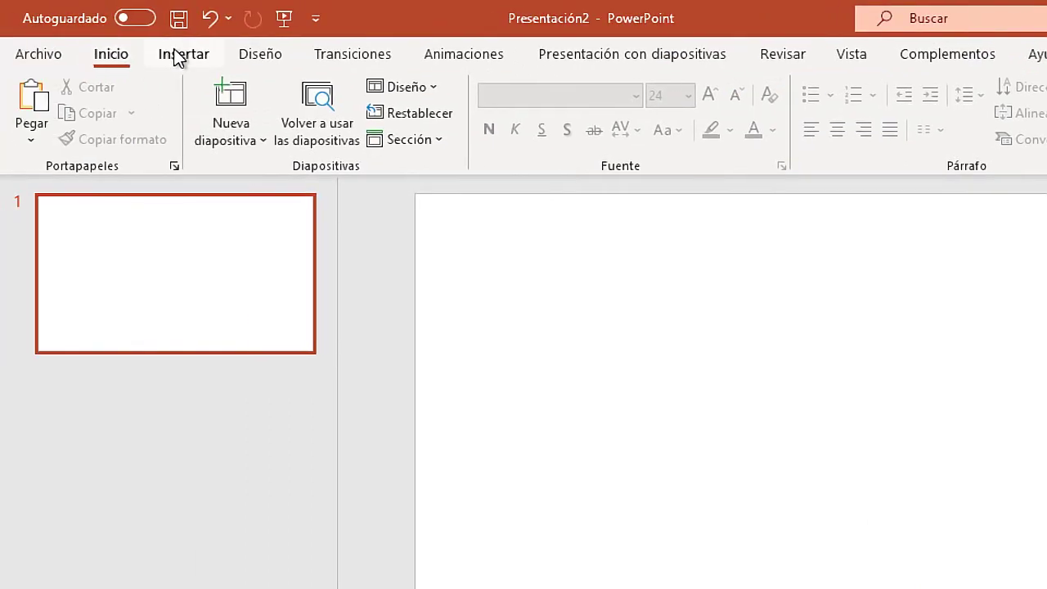
Step: Switch the ribbon to the Insertar tools for the blank first slide
left_click(179, 55)
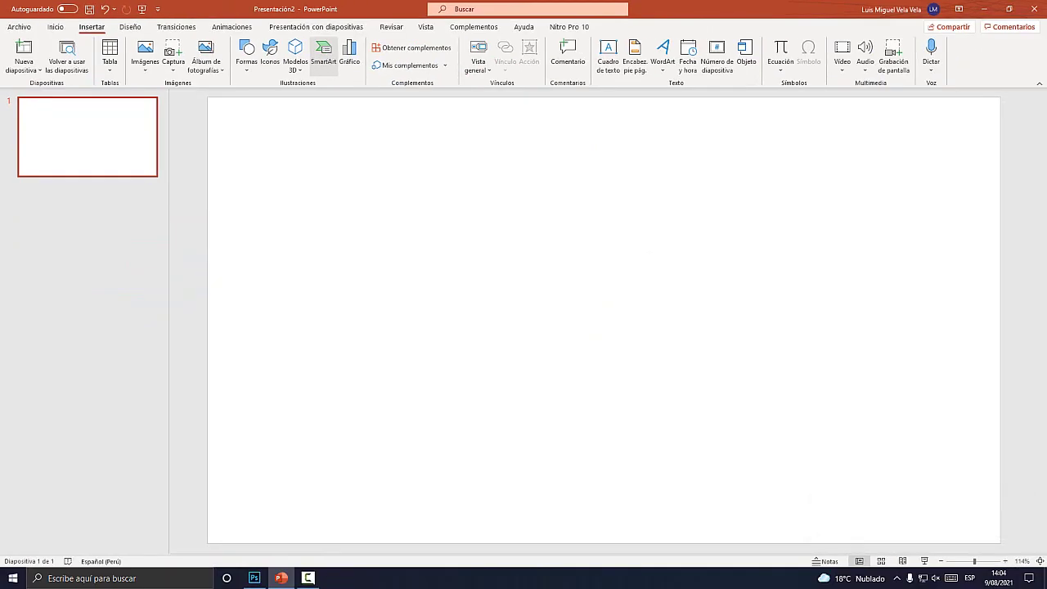
Step: Insert a Jerarquía horizontal SmartArt diagram from the Jerarquía category onto the slide
left_click(323, 55)
mouse_move(532, 206)
left_mouse_down()
mouse_move(653, 124)
mouse_move(533, 138)
left_mouse_up()
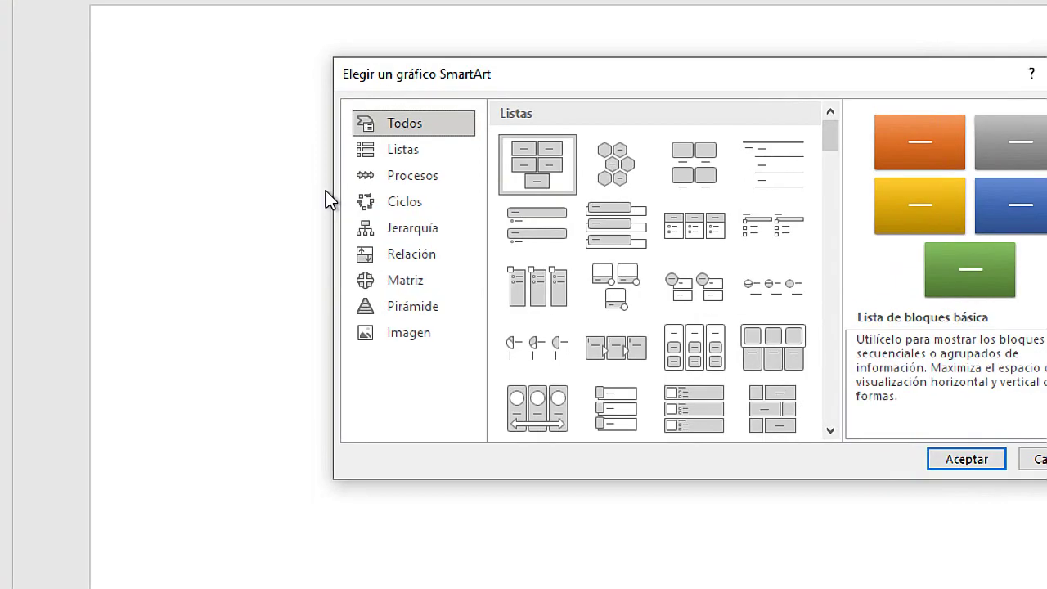
left_click_drag(824, 149, 827, 157)
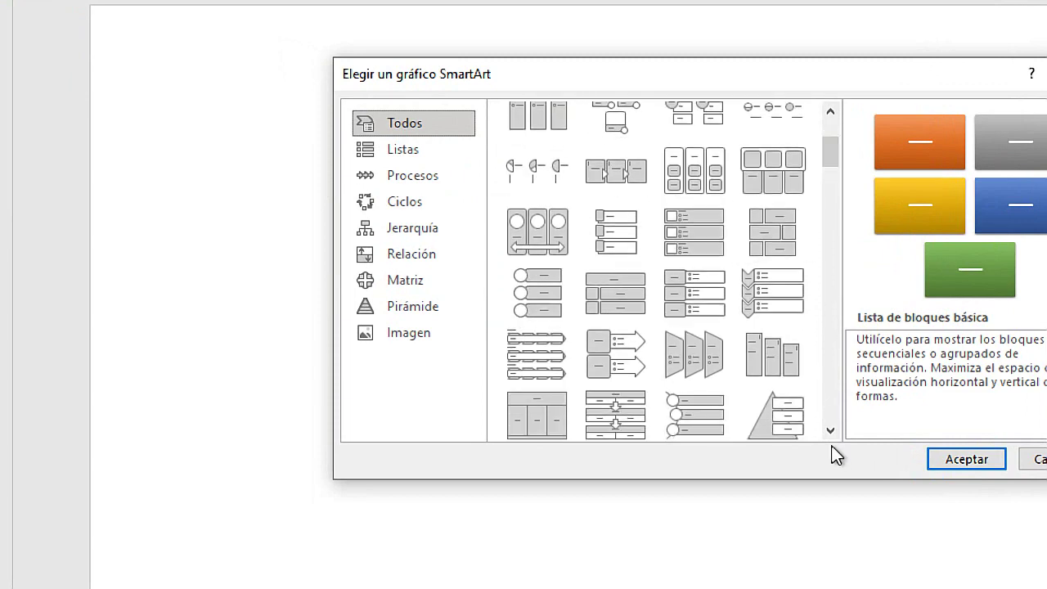
left_click(831, 431)
left_click(831, 431)
left_click_drag(831, 432, 831, 431)
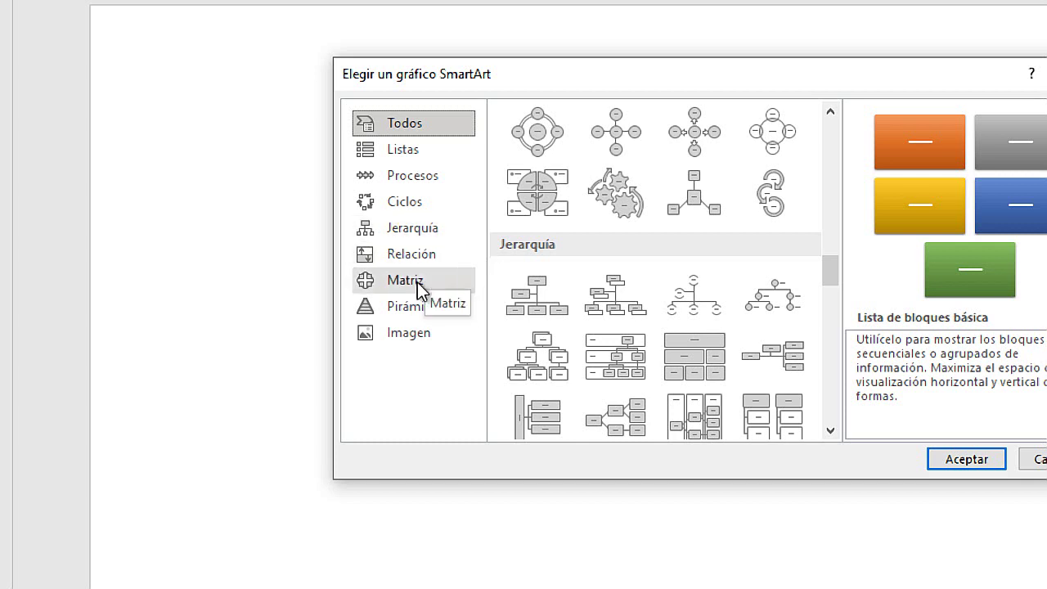
left_click(414, 233)
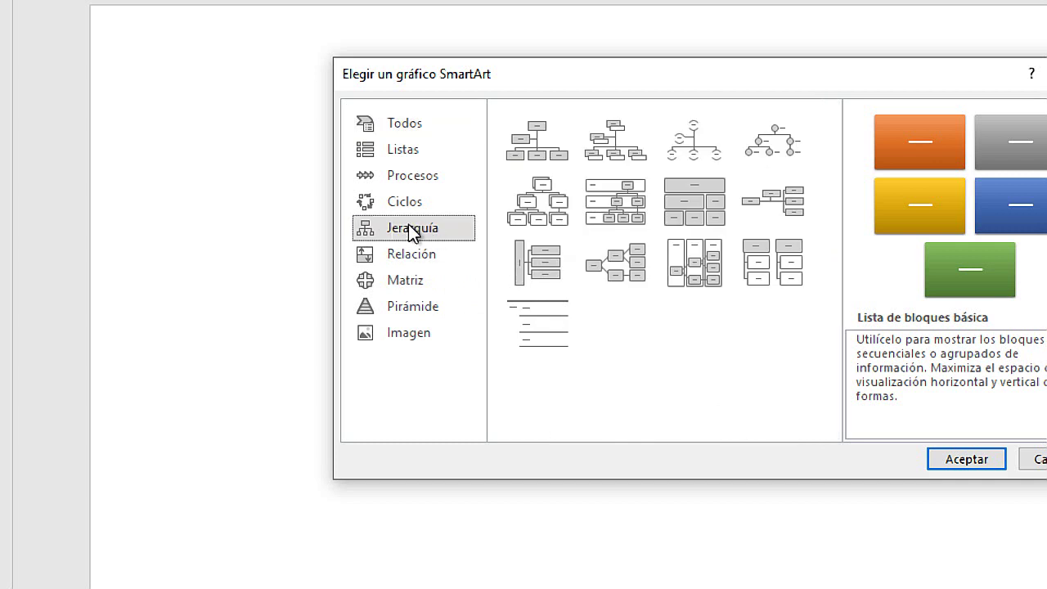
left_click(629, 274)
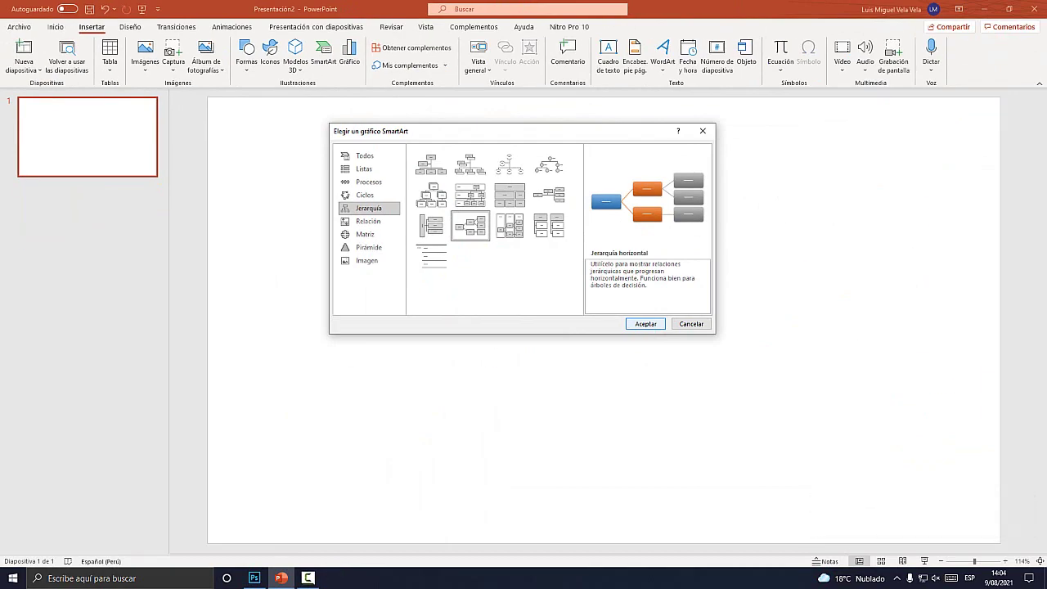
left_click(953, 460)
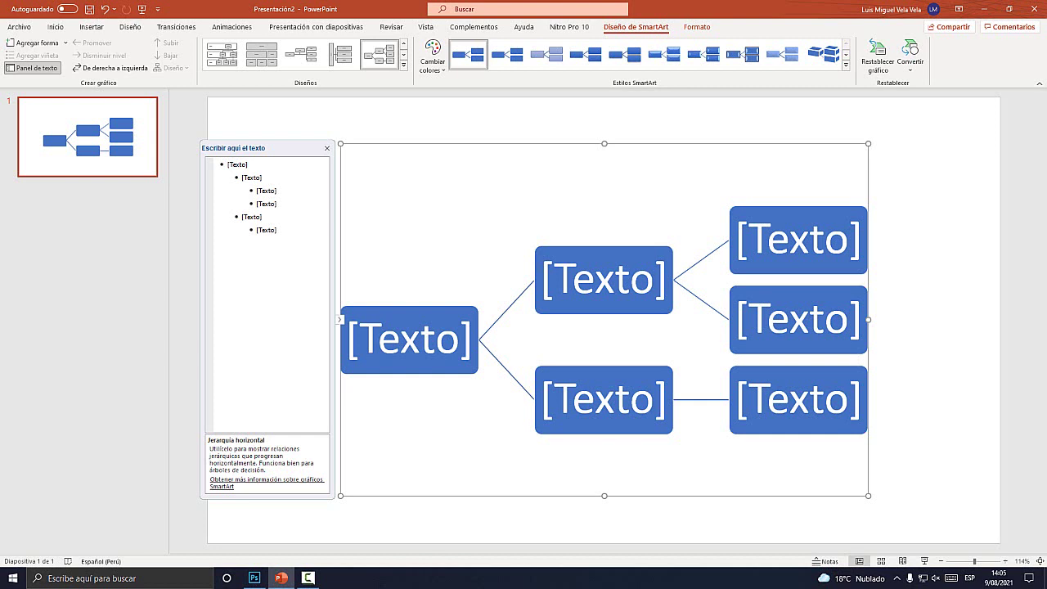
Step: Place the caret in the first [Texto] entry of the SmartArt text pane
left_click(233, 165)
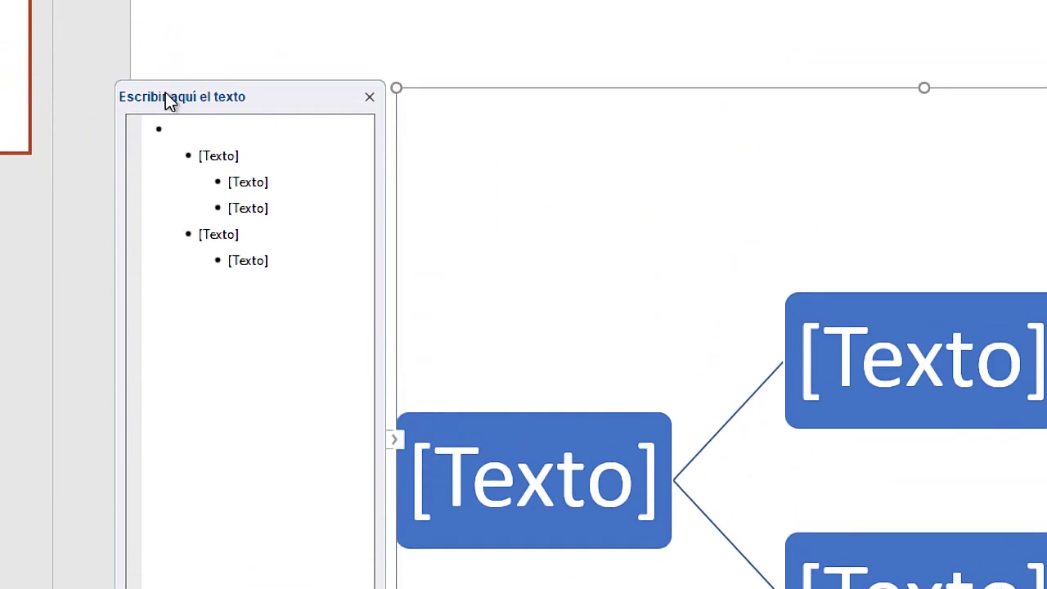
left_click(180, 127)
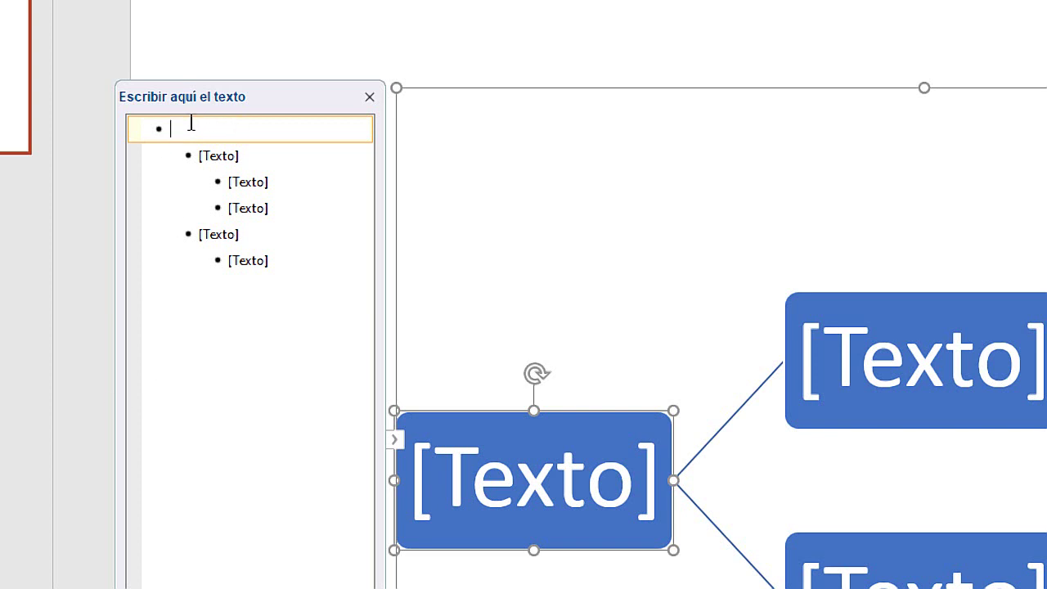
Step: Enter 'Tipos de texto' as the root entry and move to the first branch entry
type("Tipos de texto")
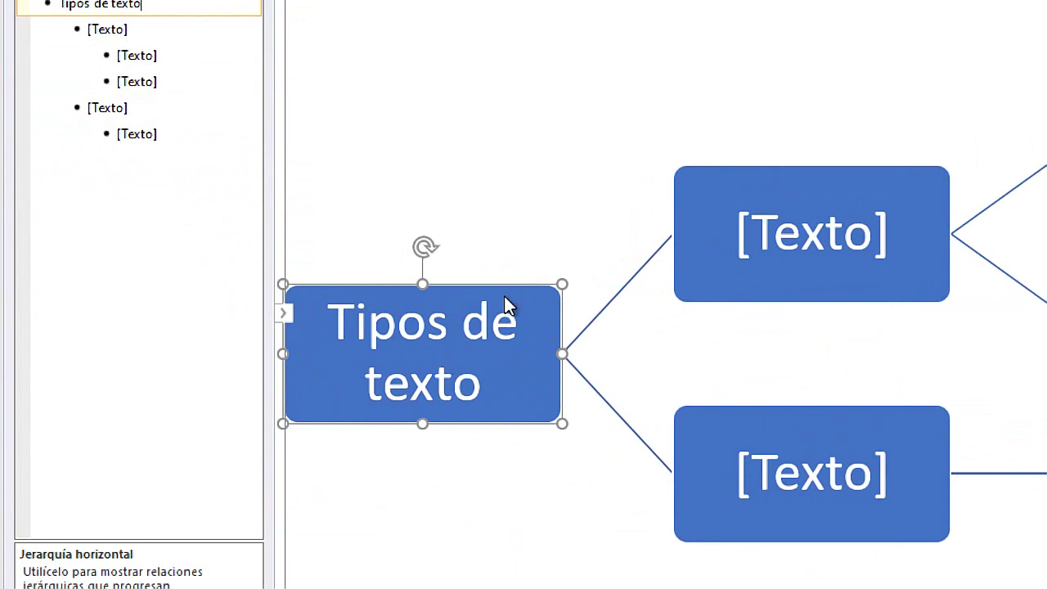
left_click_drag(469, 290, 491, 232)
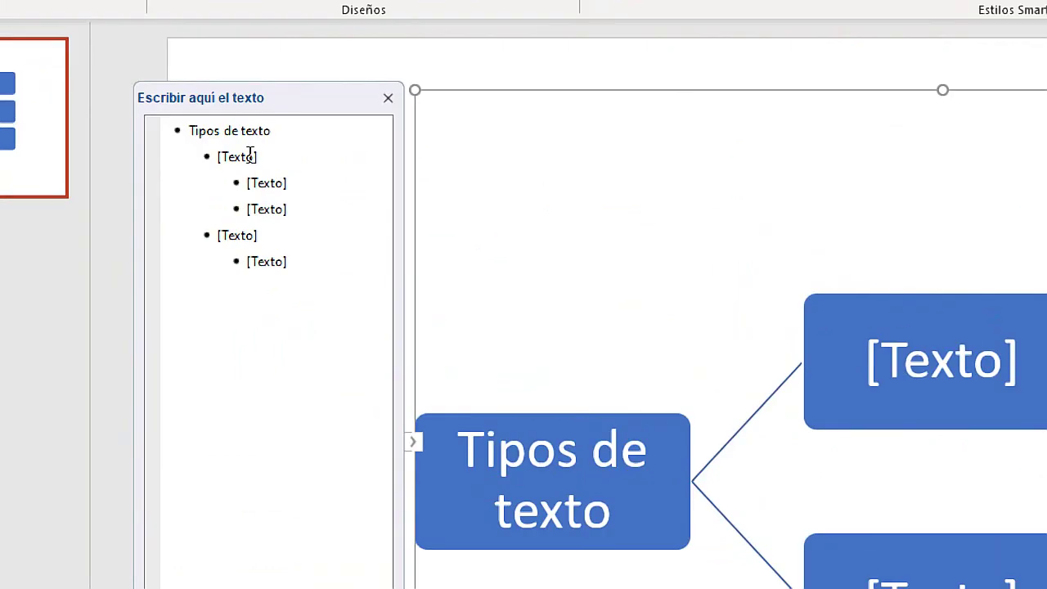
left_click_drag(318, 131, 233, 131)
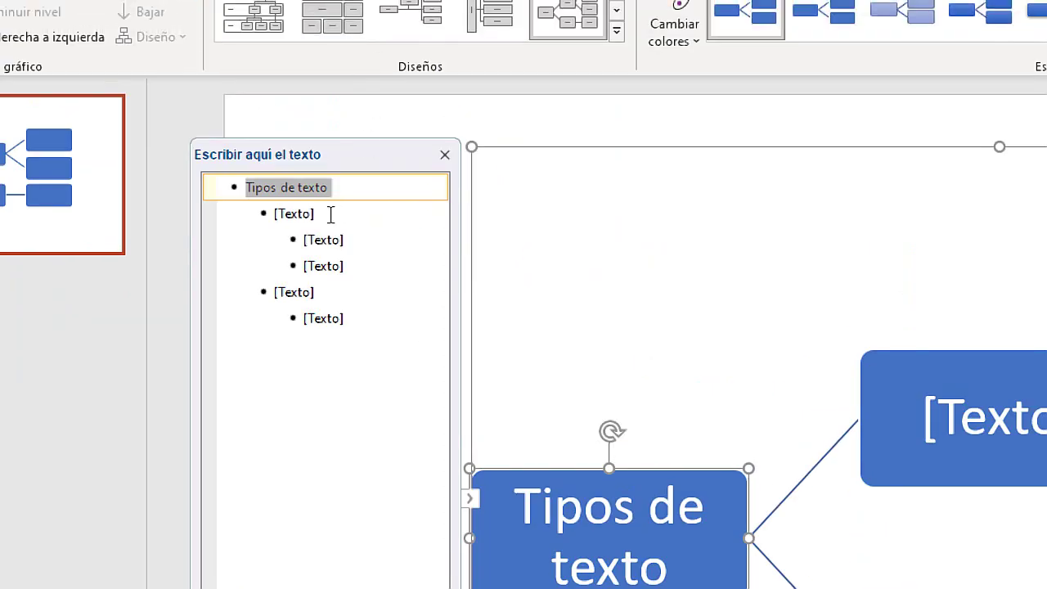
left_click(331, 214)
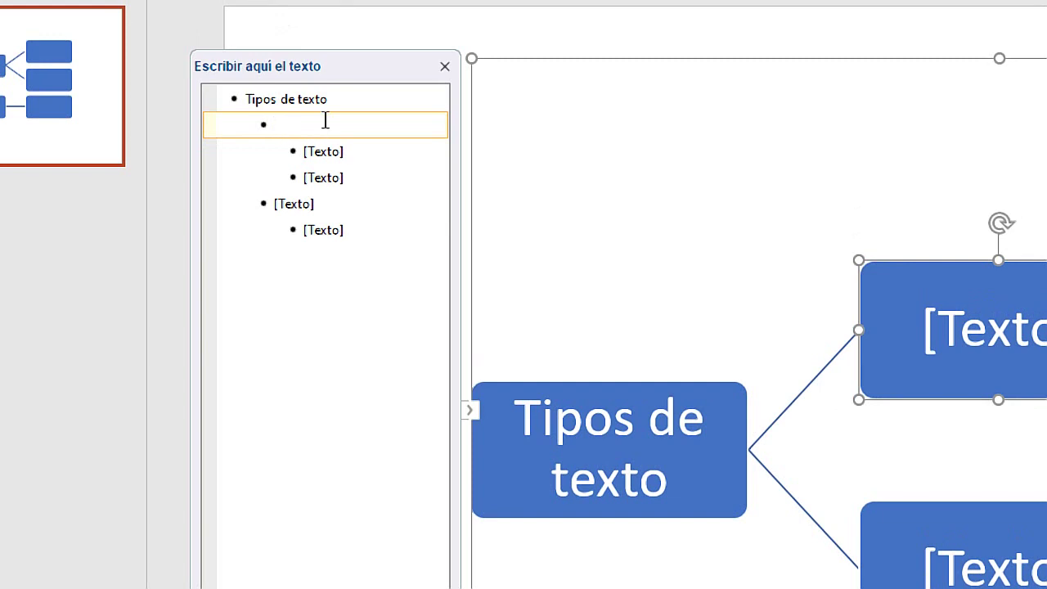
Step: Label the first branch 'Argumentativo' and enter 'Expositivo' as its first sub-entry
type("A")
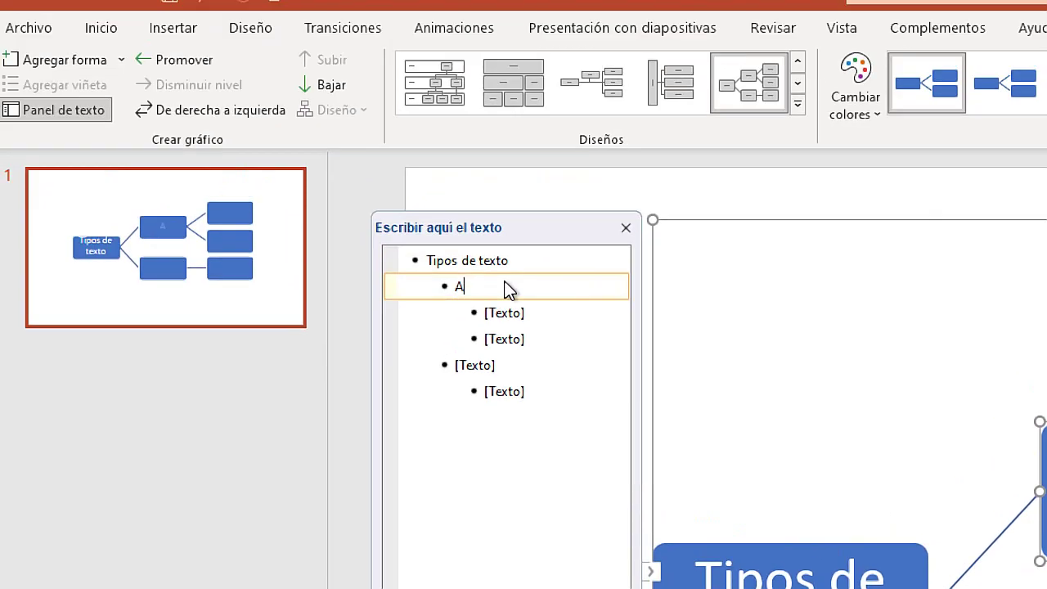
type("rgumenta")
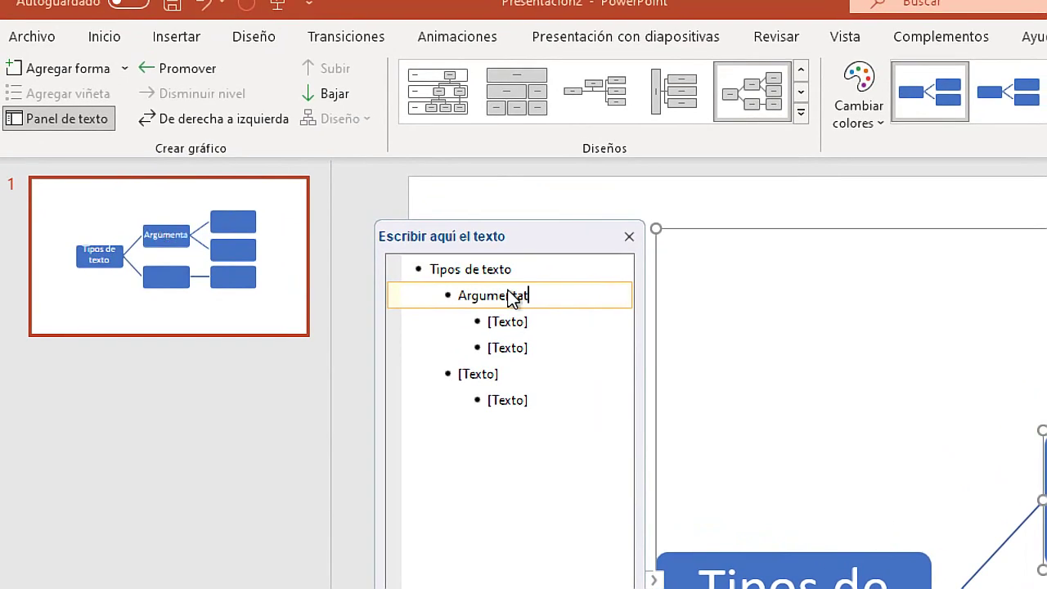
type("tivo")
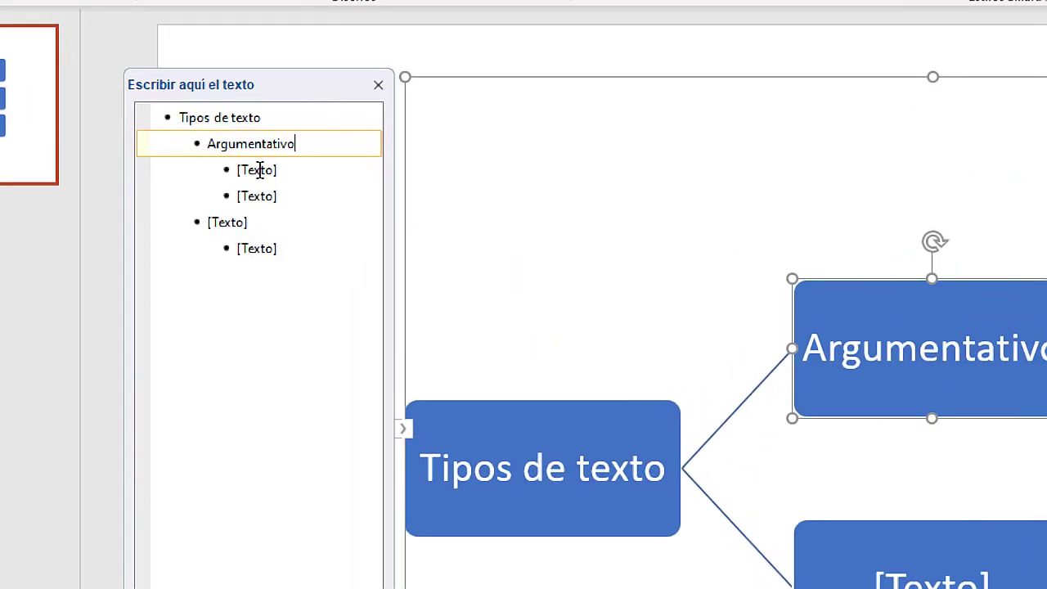
left_click(259, 169)
type("E")
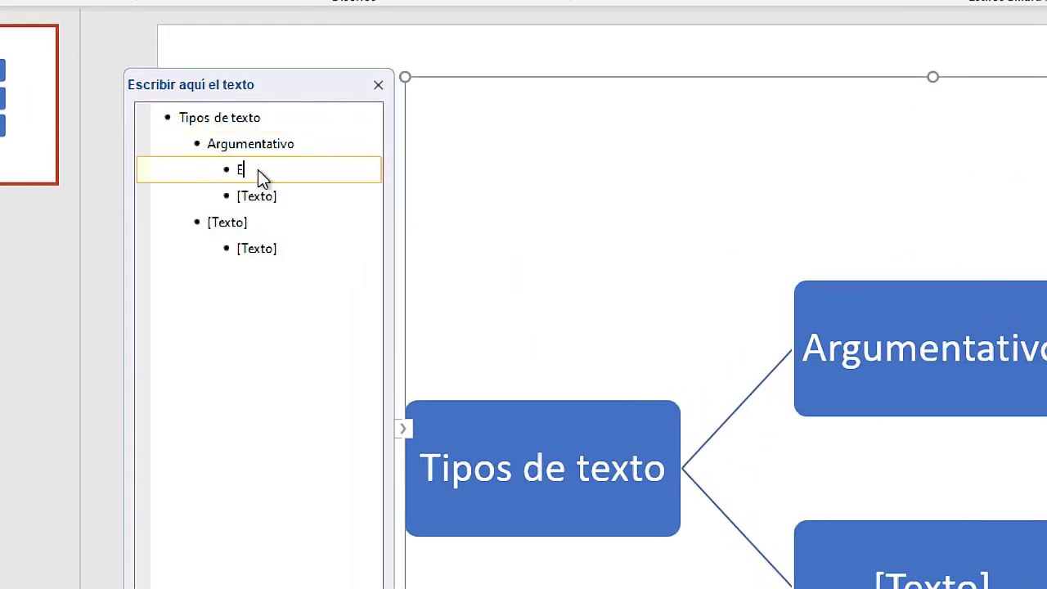
type("xpositivo")
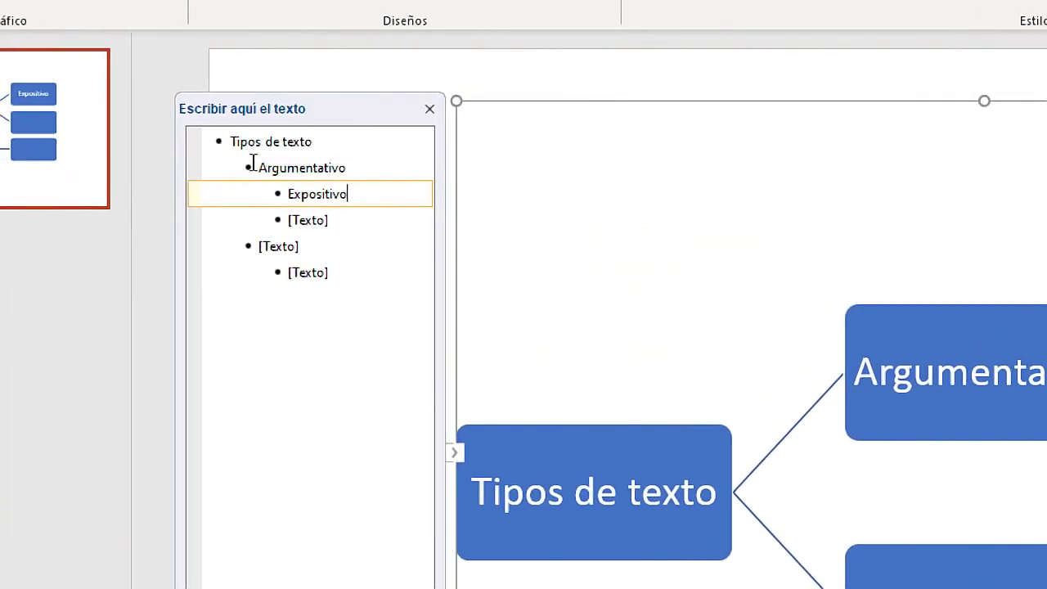
left_click(256, 165)
left_click(287, 191)
double_click(349, 194)
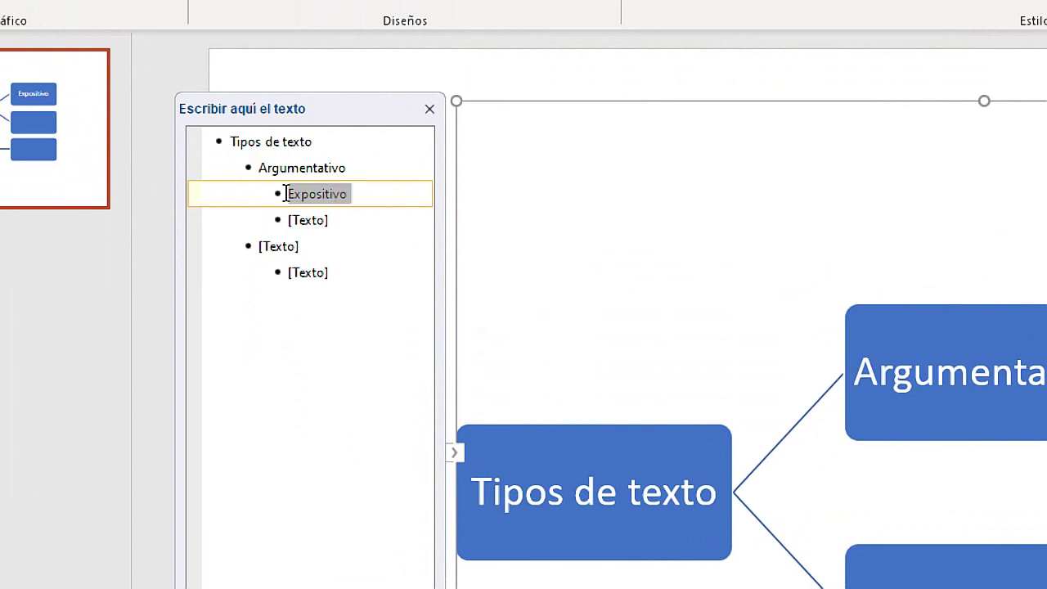
left_click(320, 194)
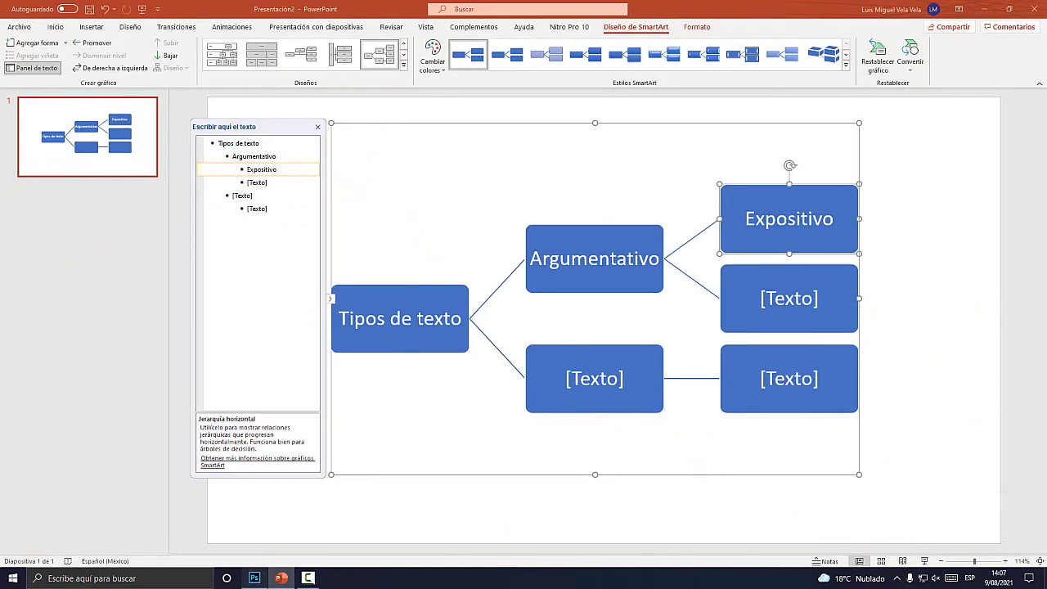
Step: Circle the backspace key in red and add a red checkmark on teclado.png in Photoshop
left_click(255, 577)
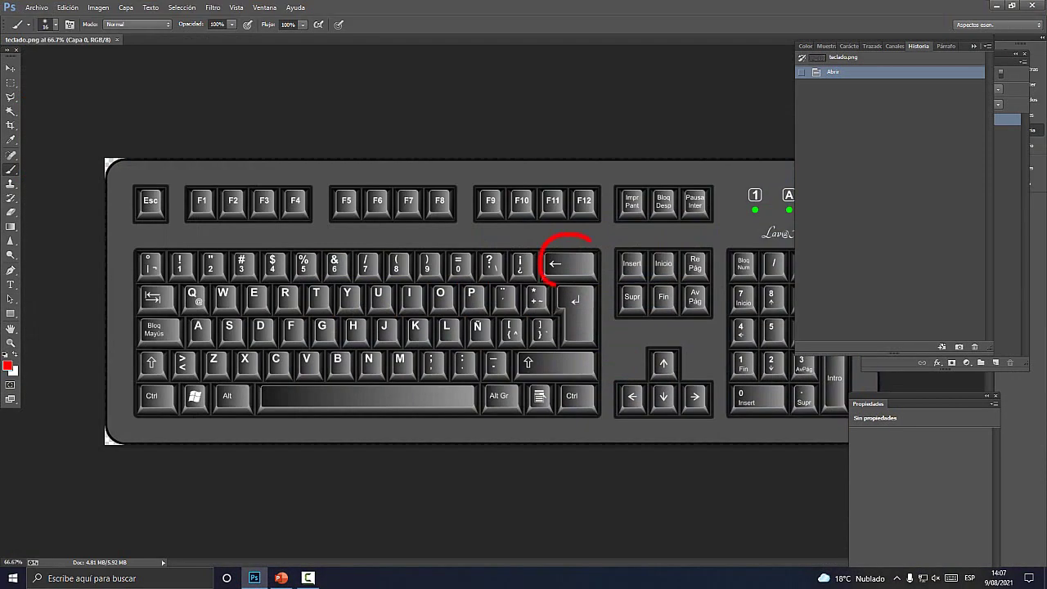
left_click_drag(546, 283, 596, 247)
key("ctrl+plus")
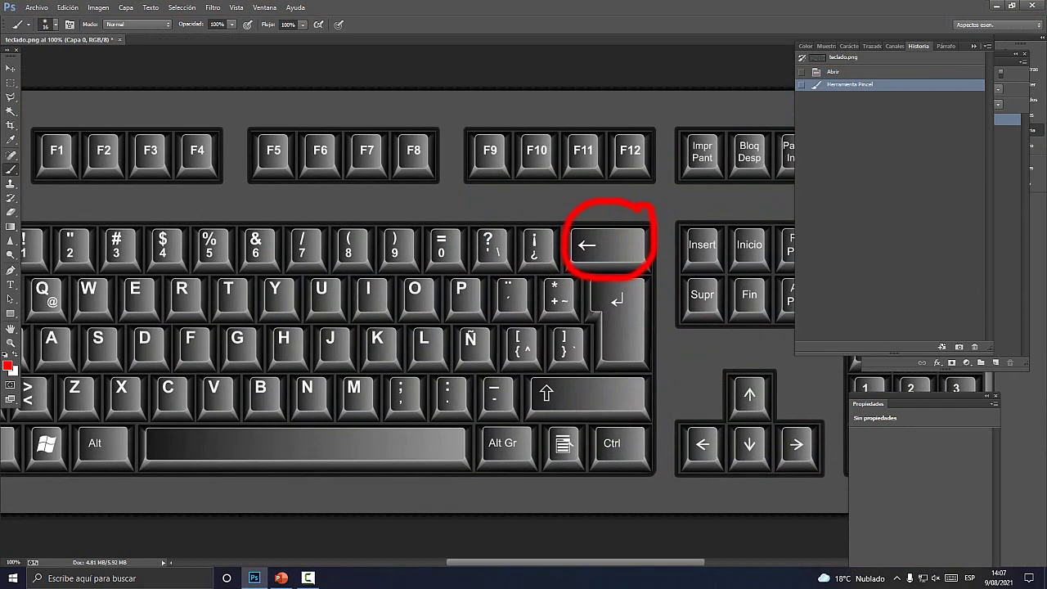
left_click_drag(671, 219, 718, 177)
key("super")
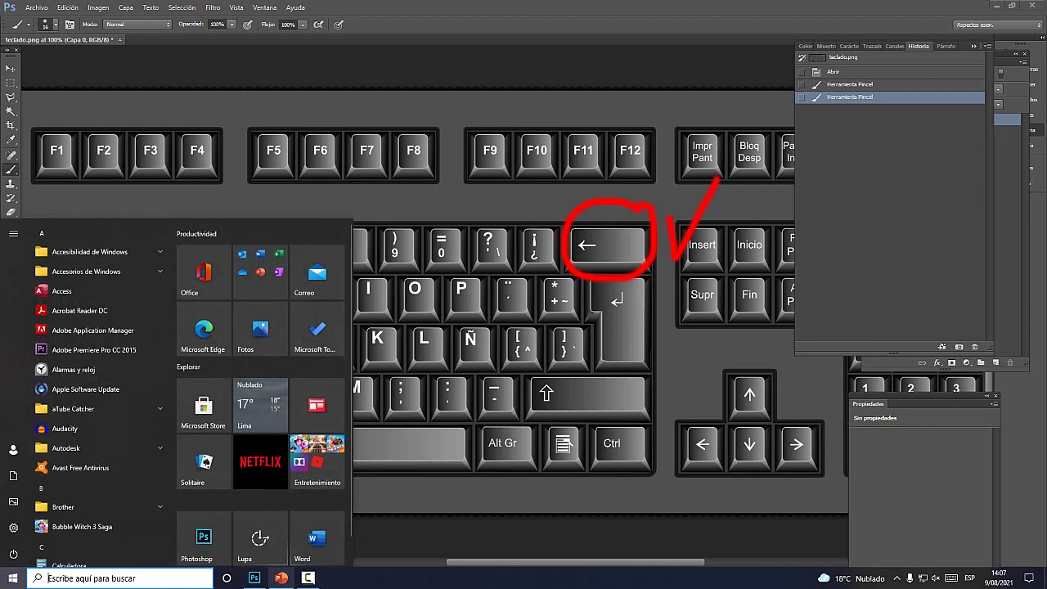
left_click(281, 577)
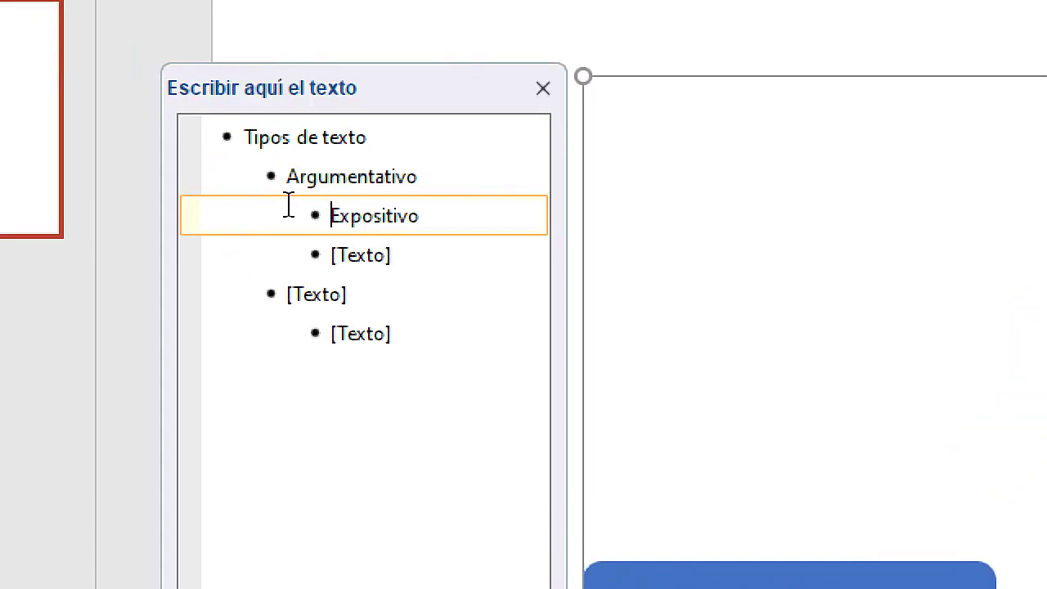
Step: Promote Expositivo to Argumentativo's level and add Narrativo as a third branch
key("shift+Tab")
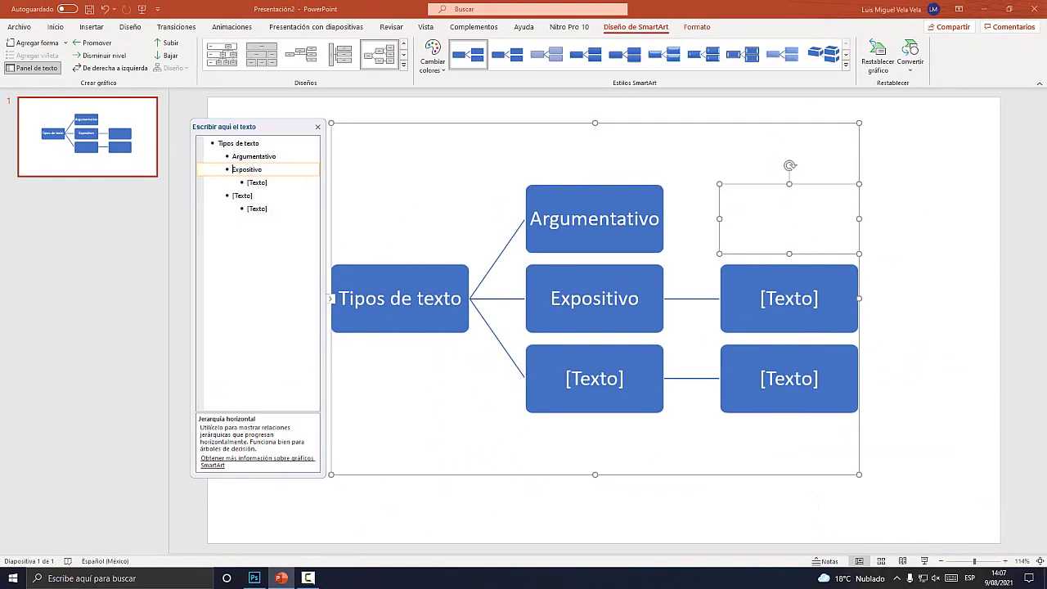
left_click(247, 182)
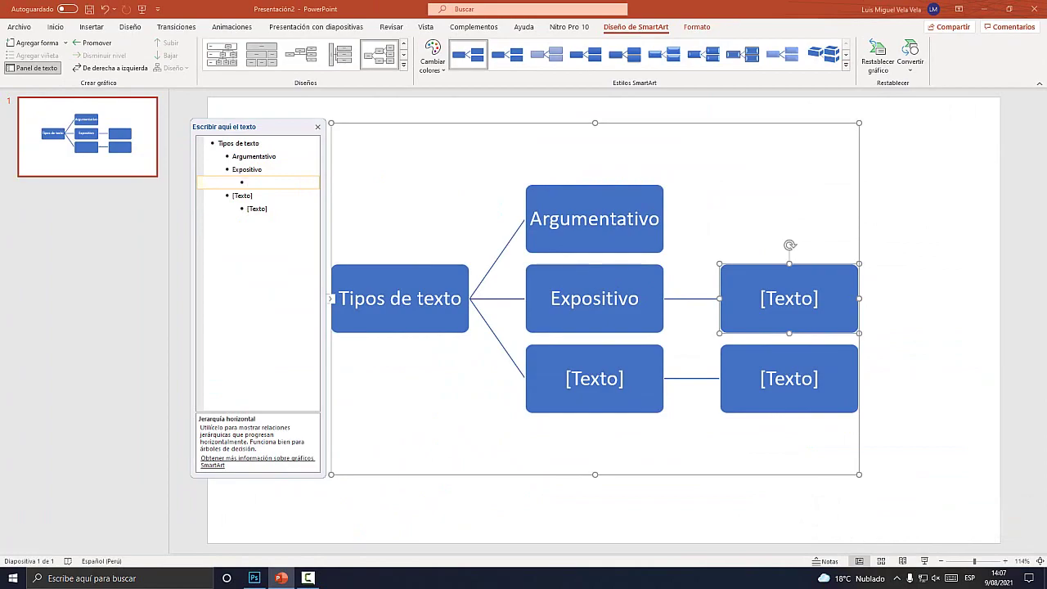
type("<")
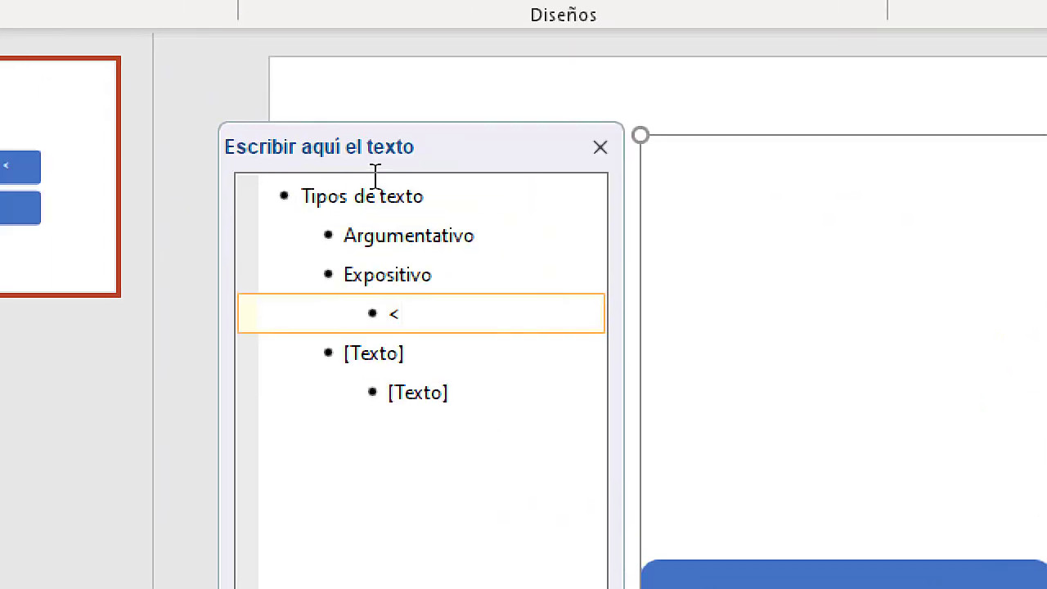
key("BackSpace")
type("Narr")
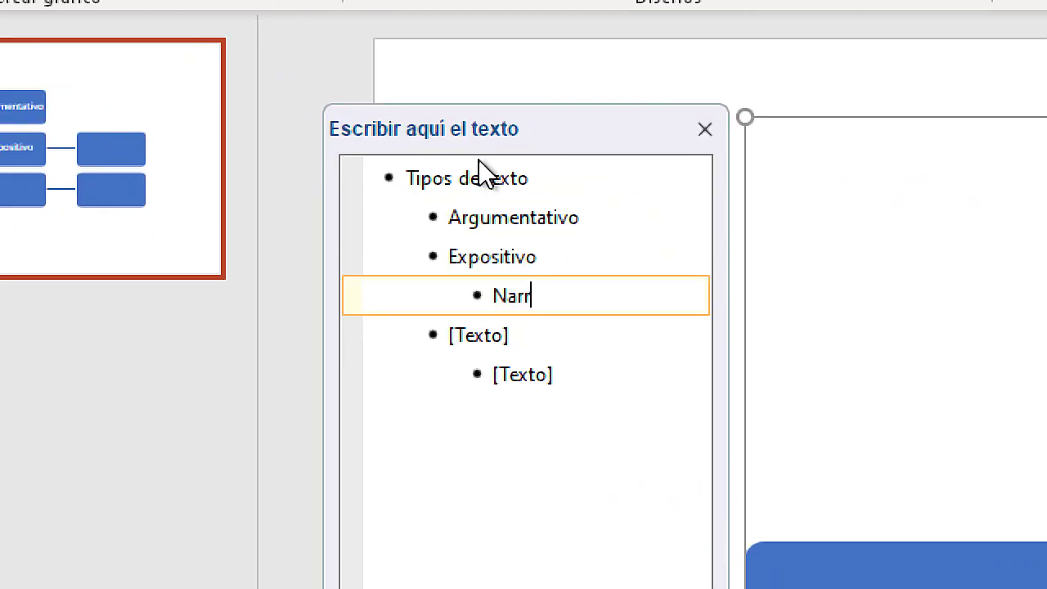
type("ativo")
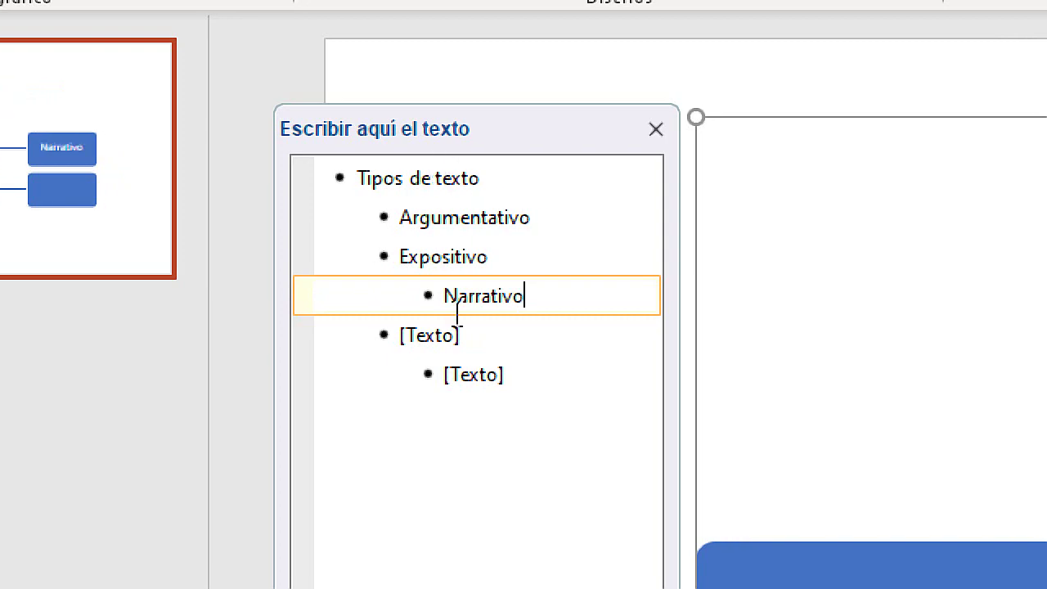
left_click(444, 294)
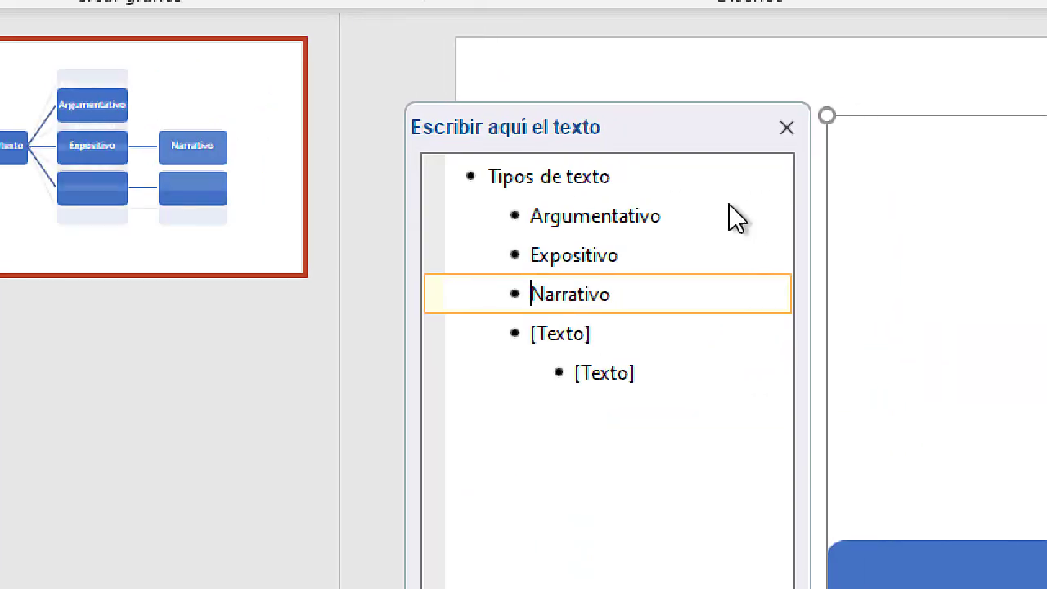
key("shift+Tab")
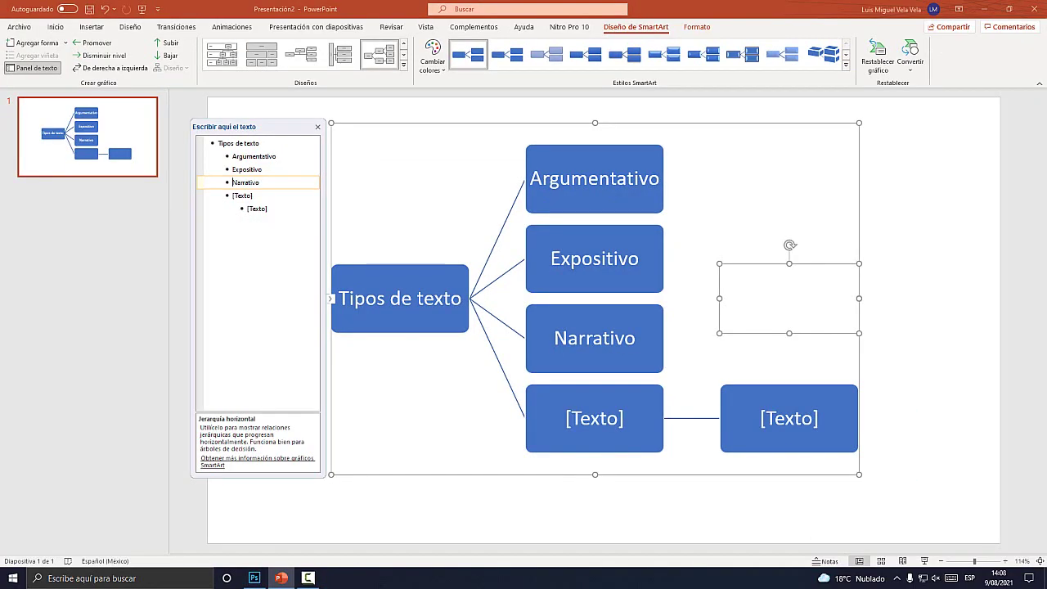
Step: Select the Argumentativo, Expositivo and [Texto] boxes and nudge the first [Texto] box down
left_click(598, 178)
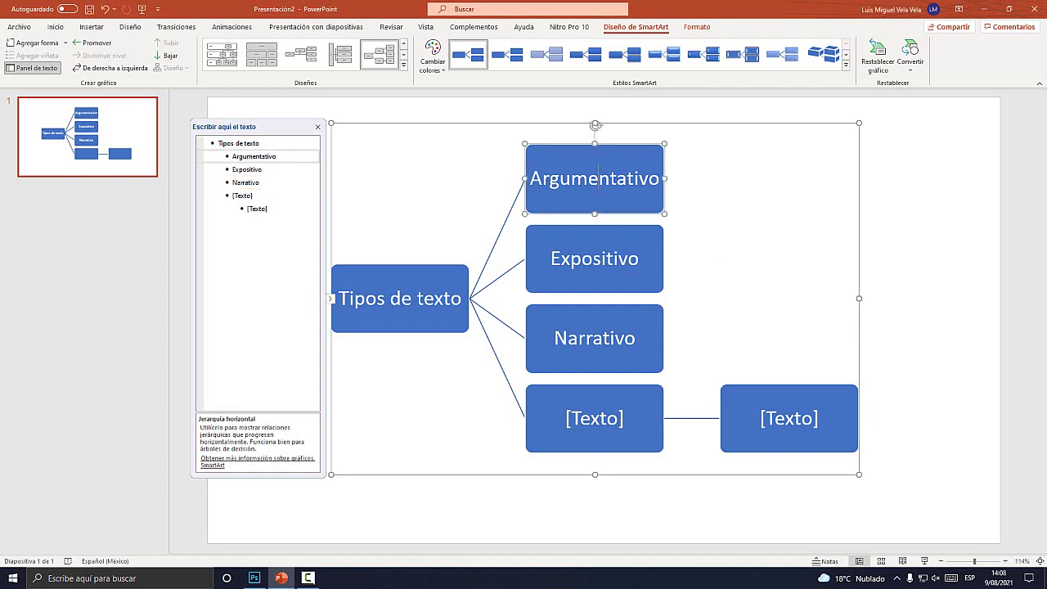
left_click(595, 258)
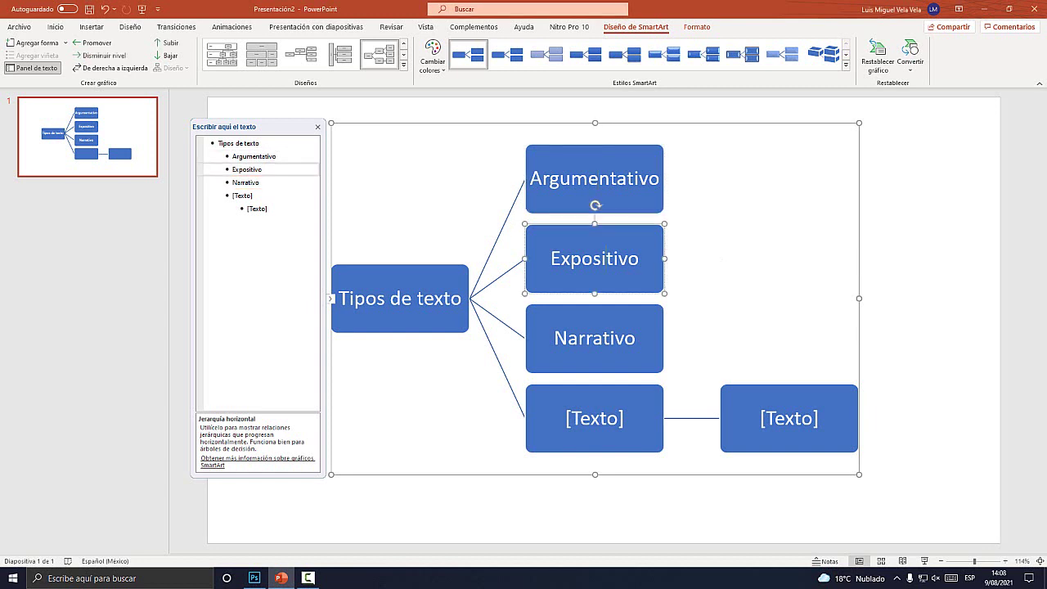
left_click(595, 337)
left_click(595, 418)
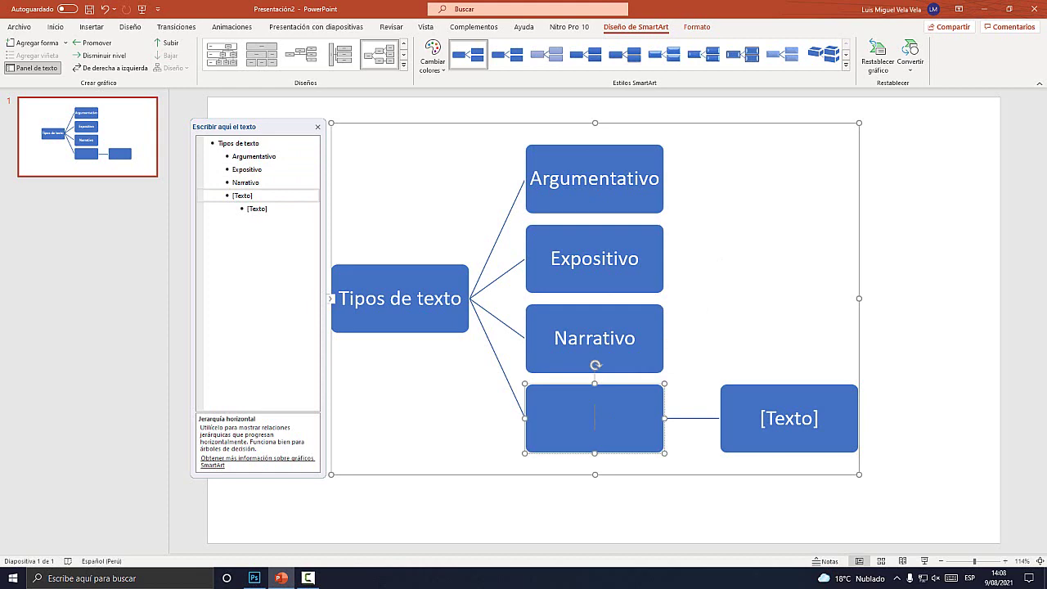
left_click(236, 196)
key("super+plus")
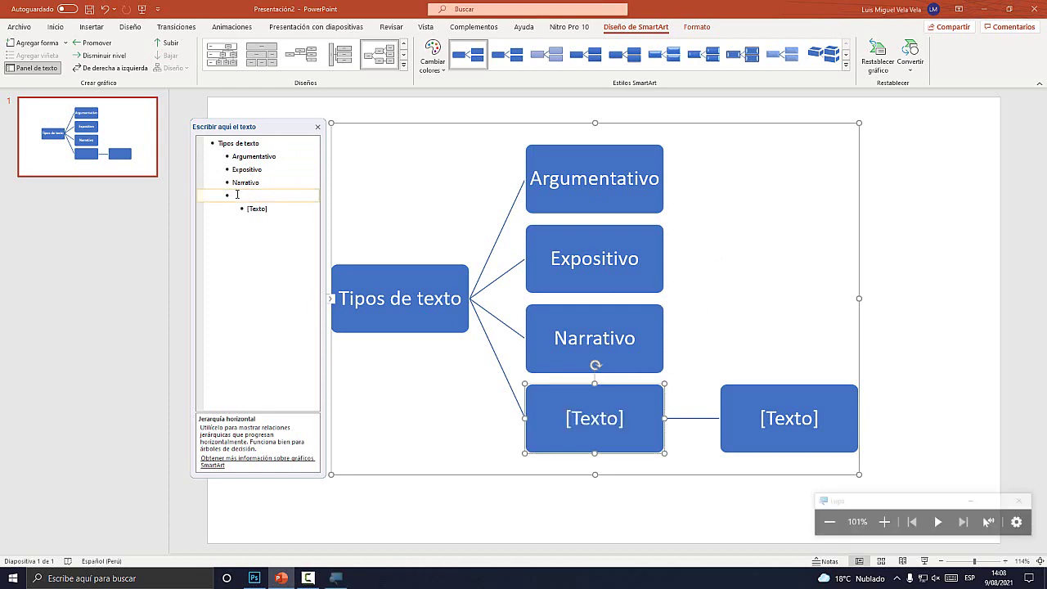
key("super+Escape")
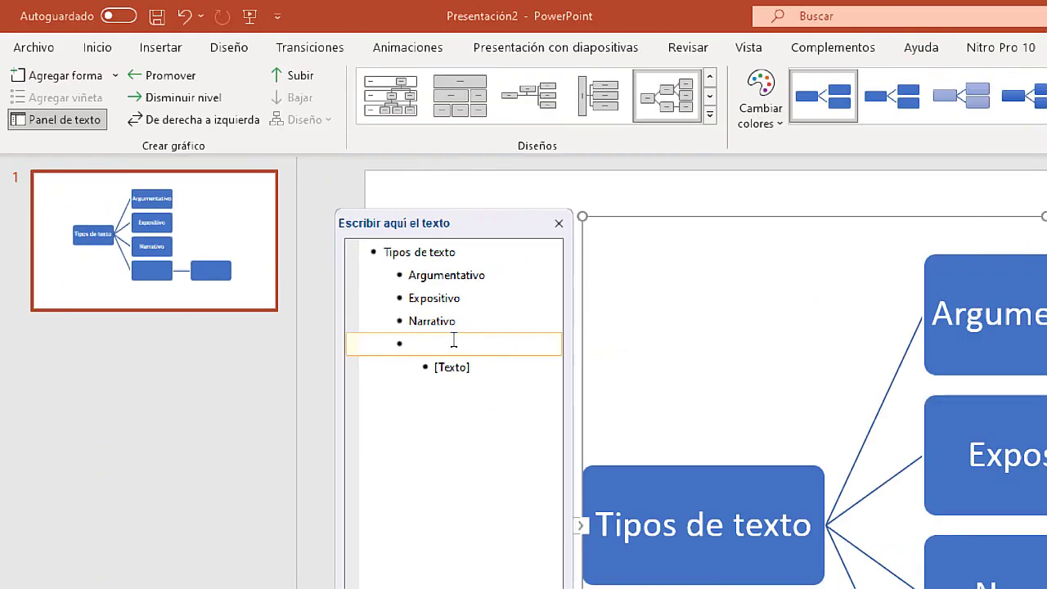
mouse_move(594, 418)
left_mouse_down()
mouse_move(562, 437)
mouse_move(598, 426)
left_mouse_up()
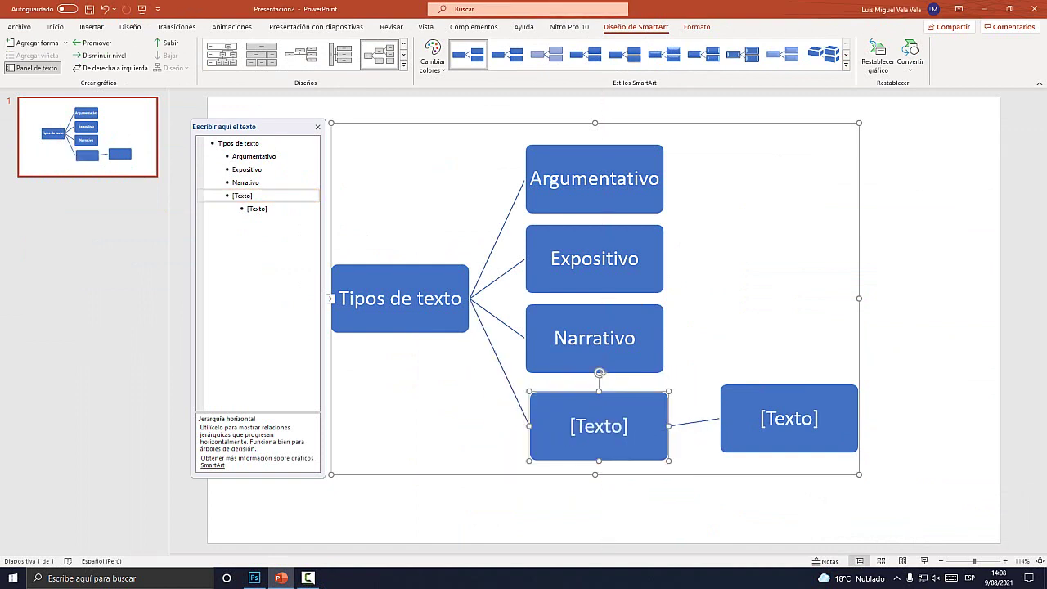
Step: Magnify the text outline with the screen magnifier, checking the keyboard image in Photoshop
key("super+plus")
key("super+Escape")
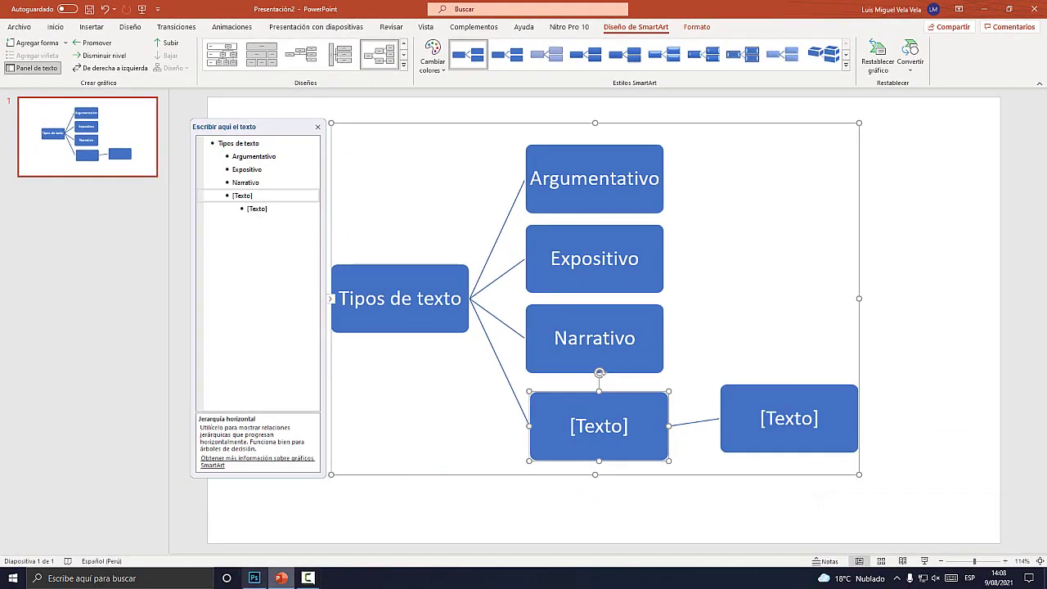
key("alt+Tab")
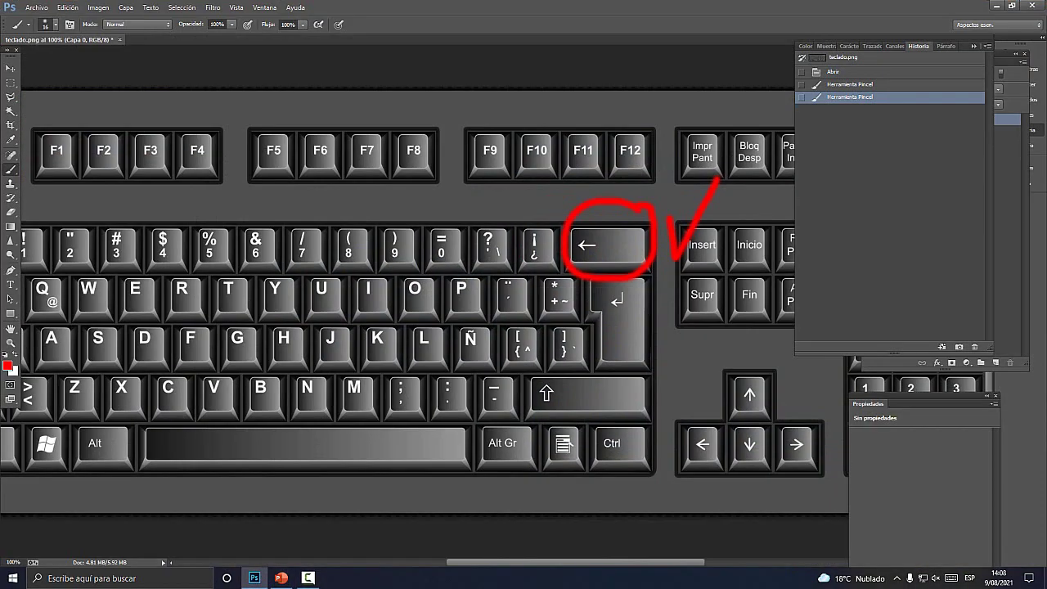
left_click(998, 5)
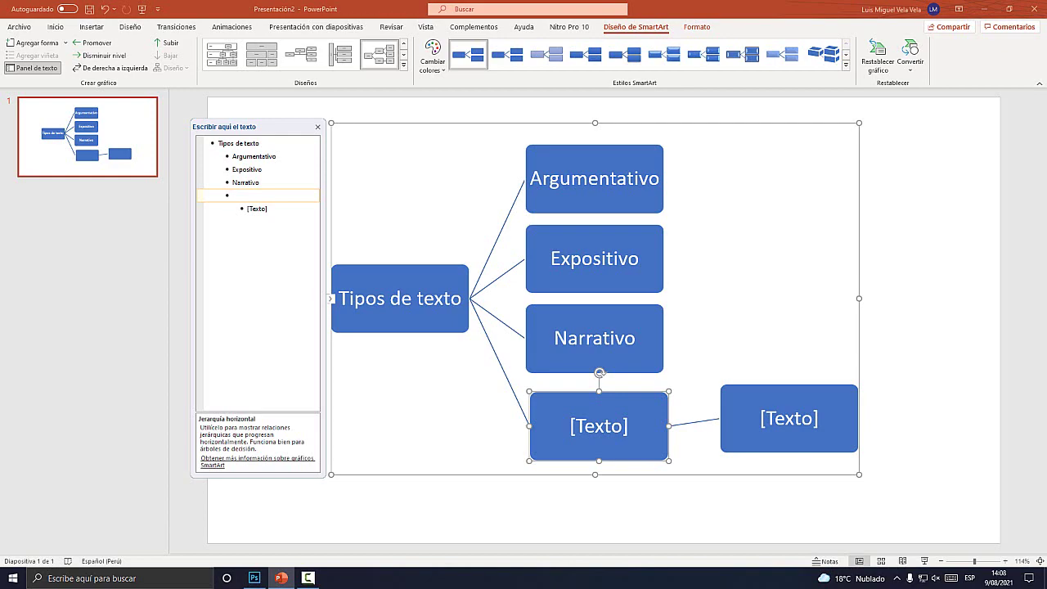
key("super+plus")
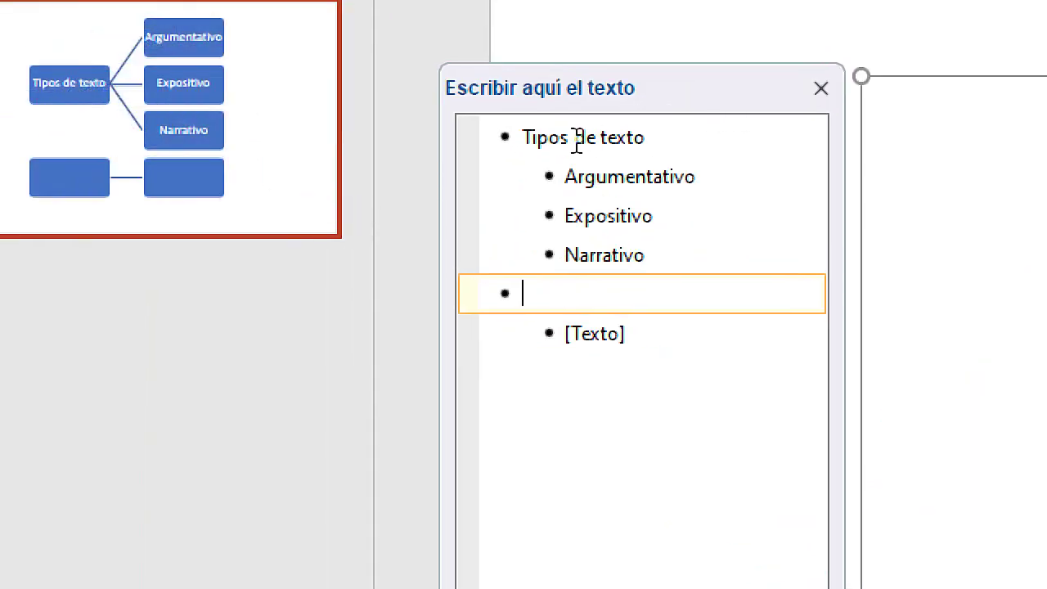
key("super+minus")
key("super+minus")
key("super+Escape")
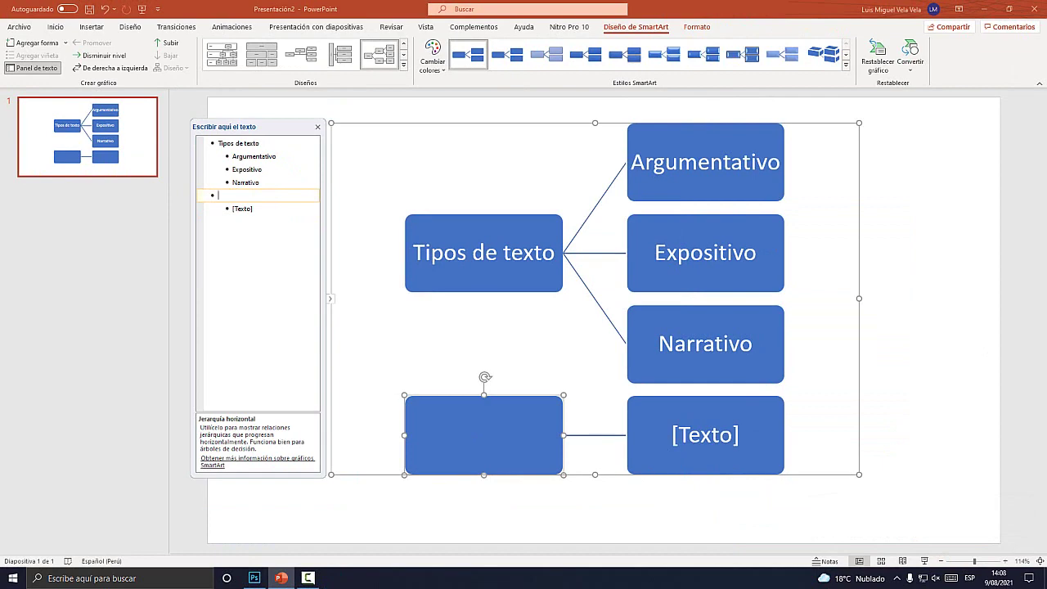
key("super+plus")
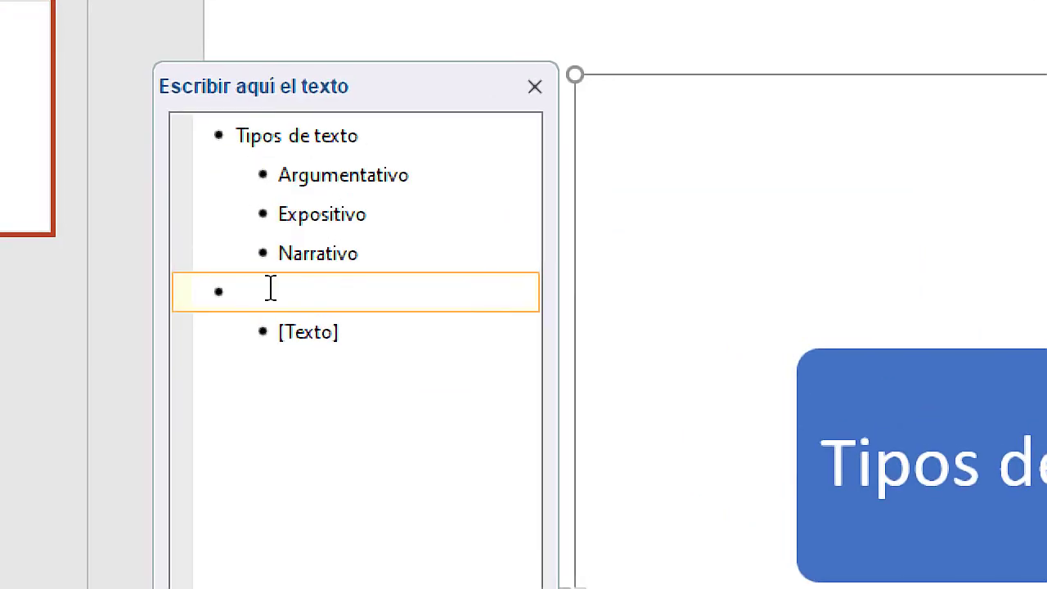
key("super+minus")
key("super+minus")
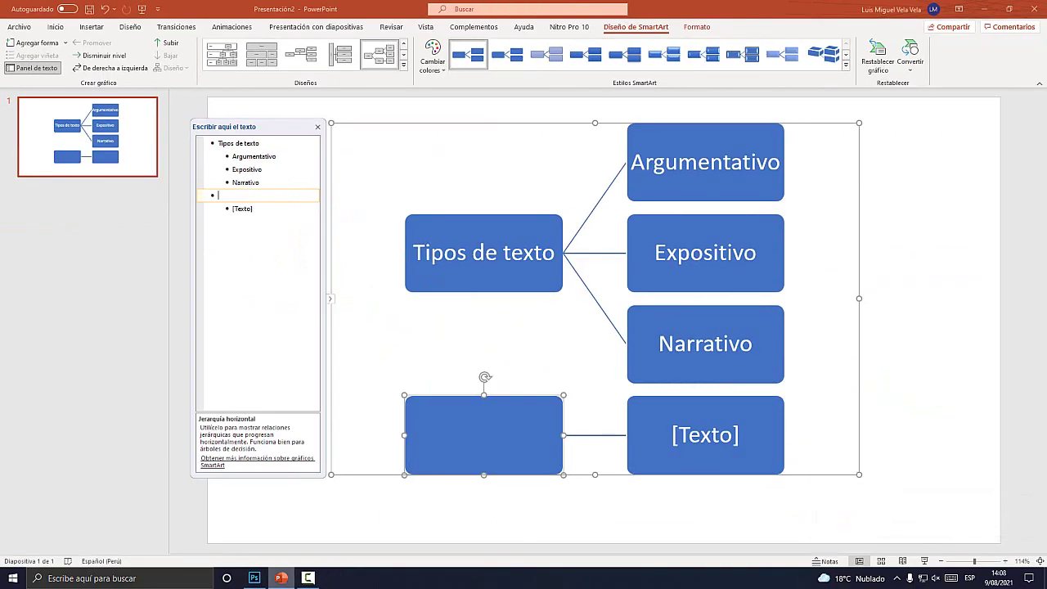
key("super+Escape")
key("alt+Tab")
key("alt+Tab")
Step: Delete the empty and leftover [Texto] entries and add a blank entry after Argumentativo
key("BackSpace")
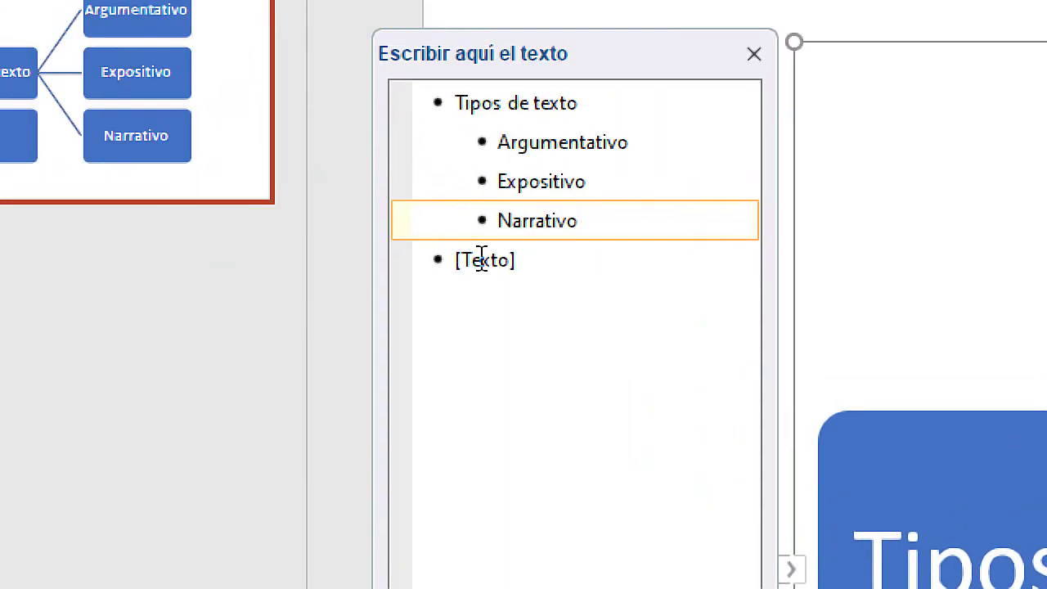
left_click(227, 195)
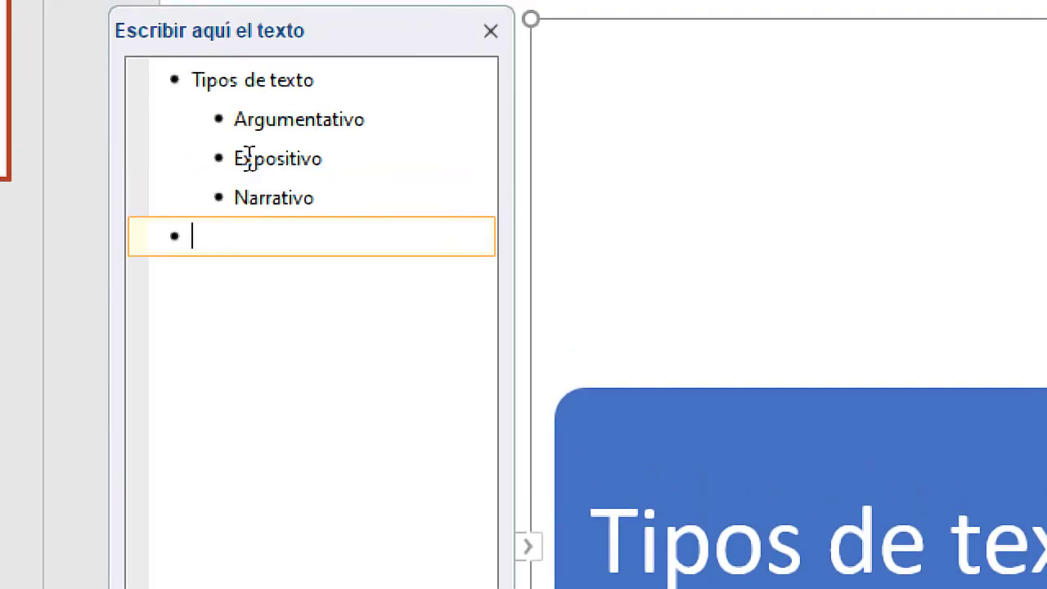
key("BackSpace")
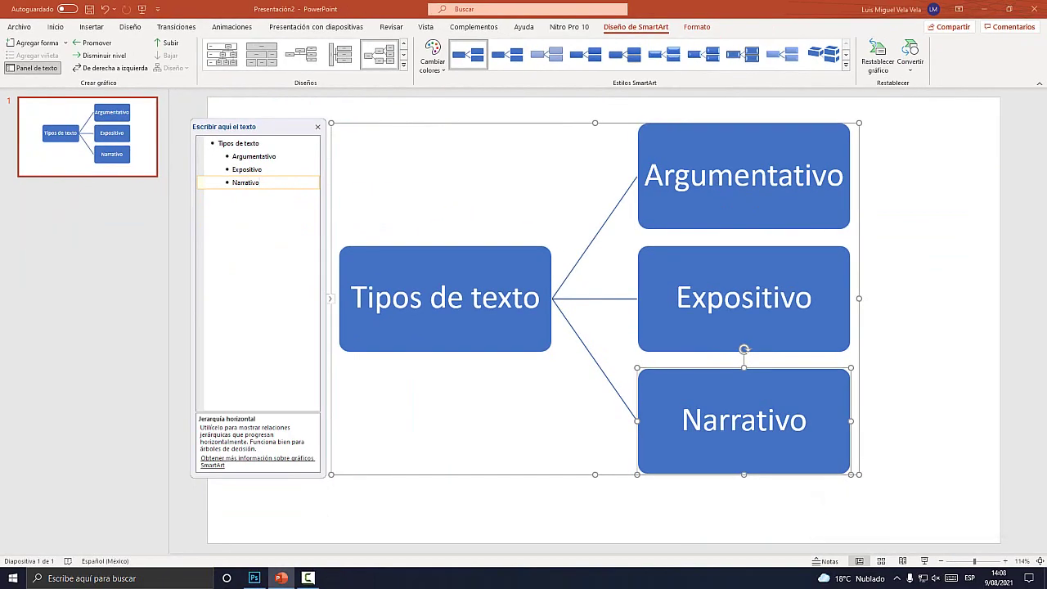
left_click(254, 156)
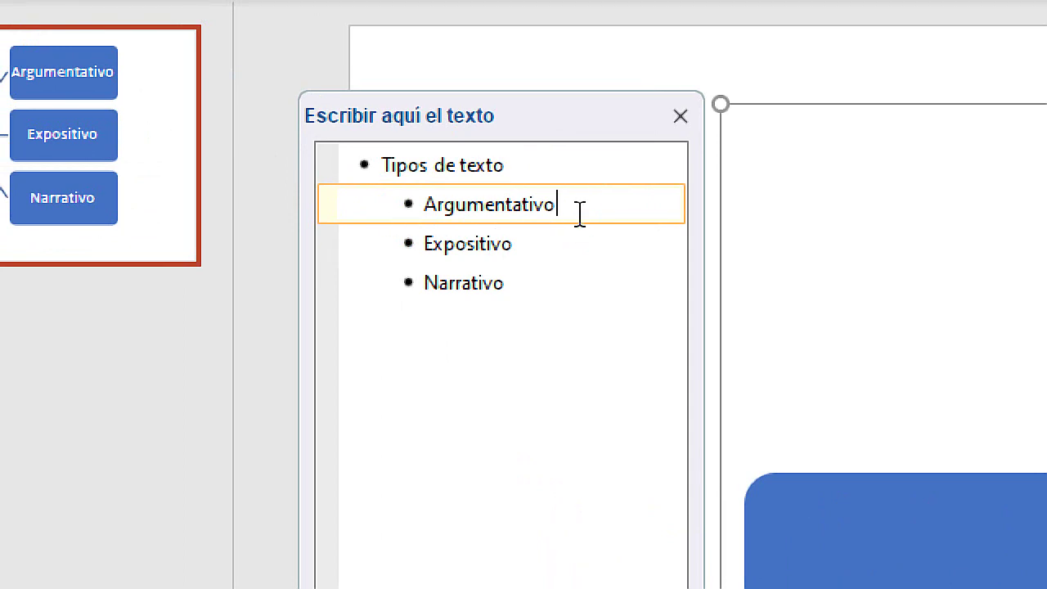
key("Return")
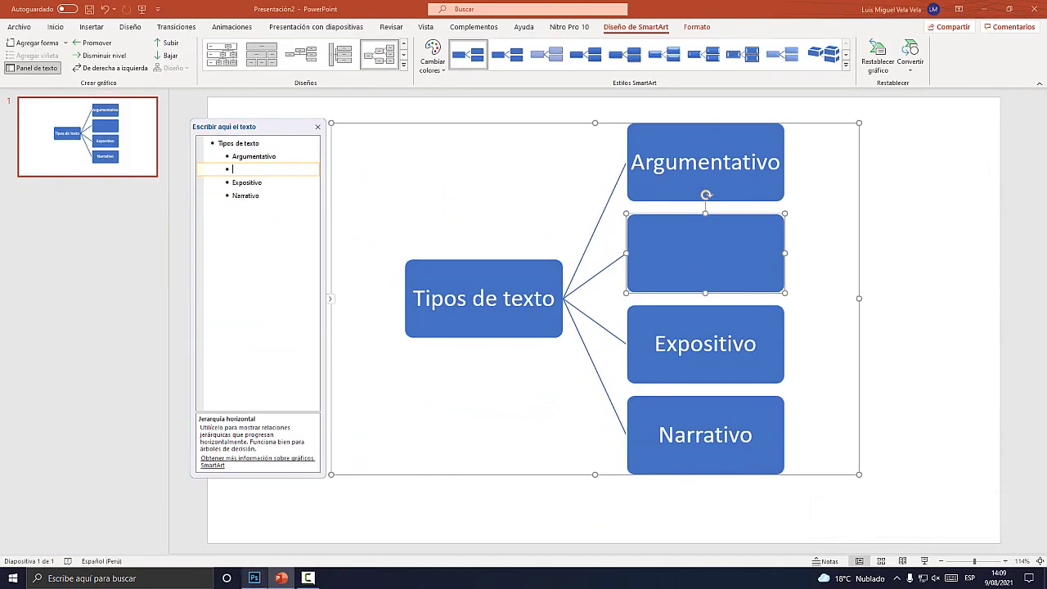
Step: Circle the Tab key in red on teclado.png in Photoshop
left_click(255, 577)
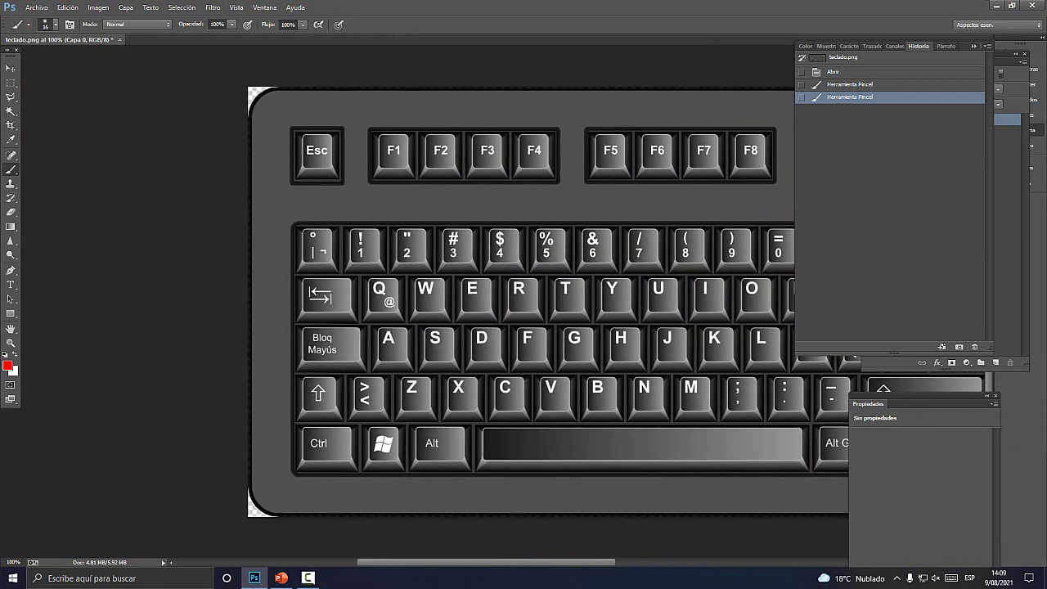
left_click_drag(367, 272, 370, 282)
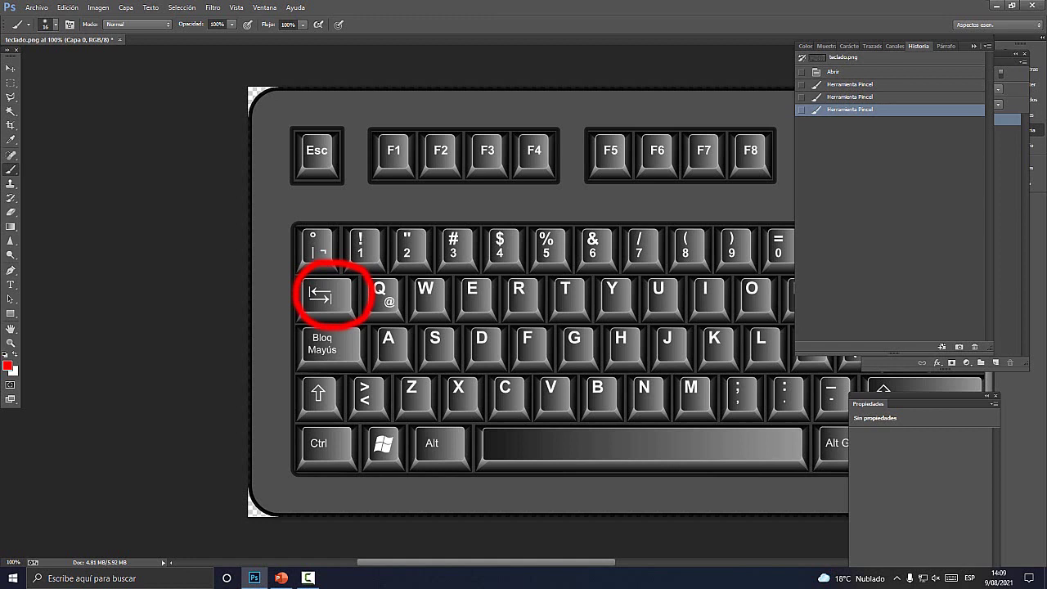
left_click(282, 577)
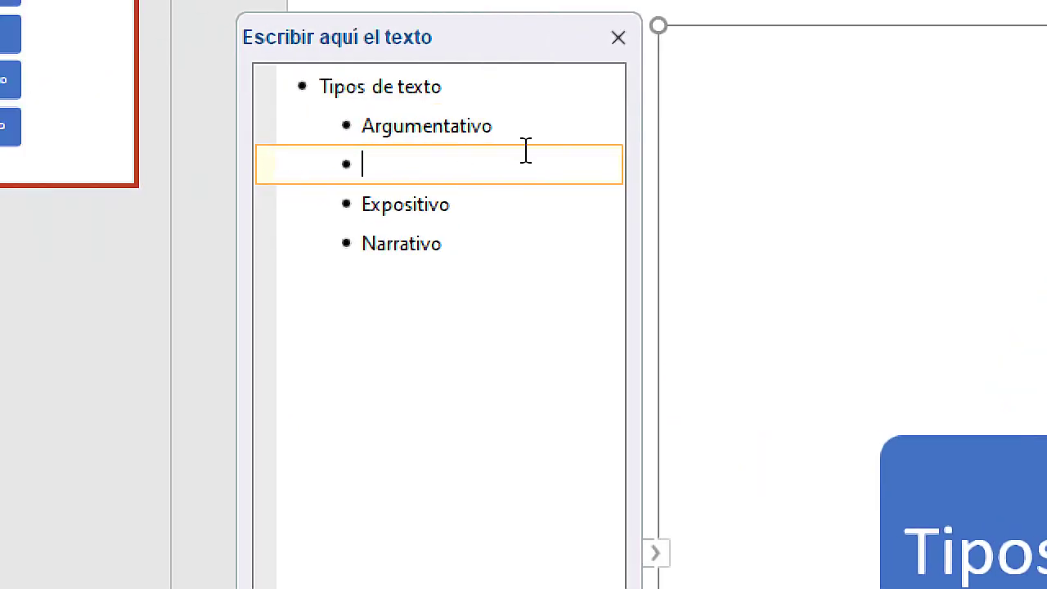
Step: Demote the new entry under Argumentativo and name it 'Opinión razonada'
key("Tab")
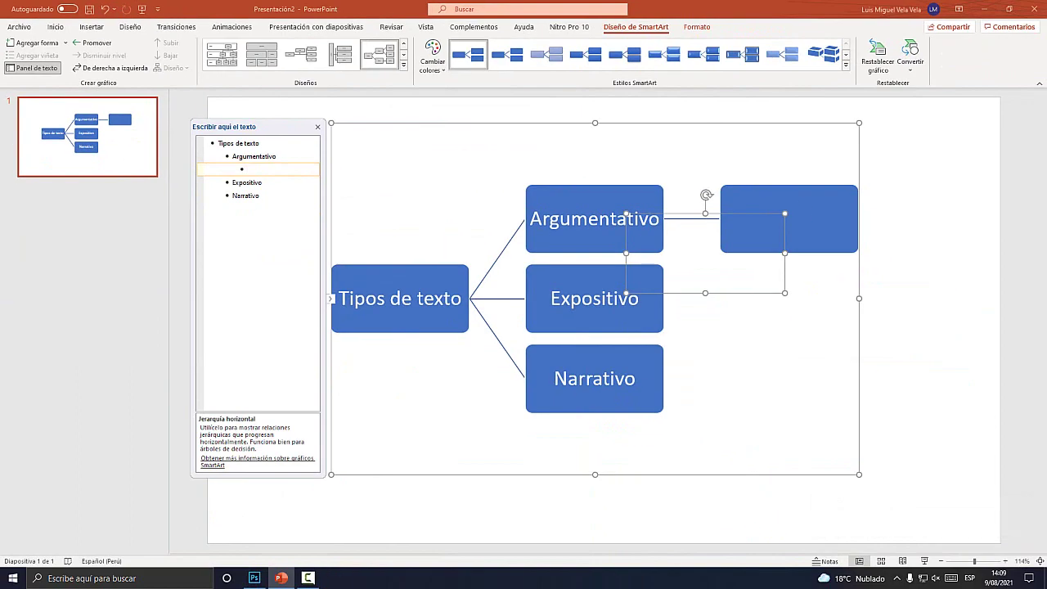
key("super")
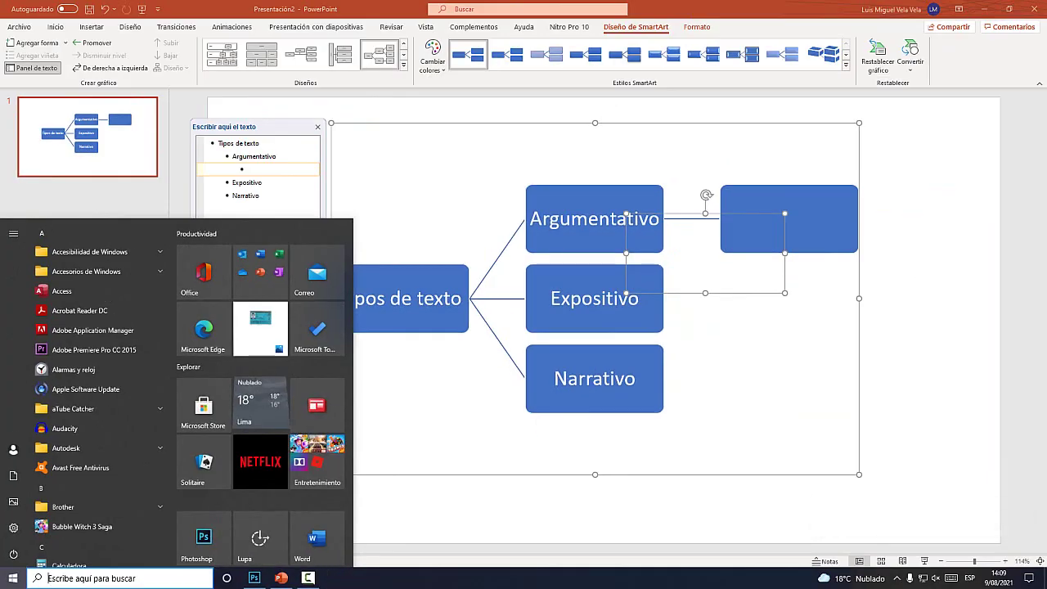
key("Escape")
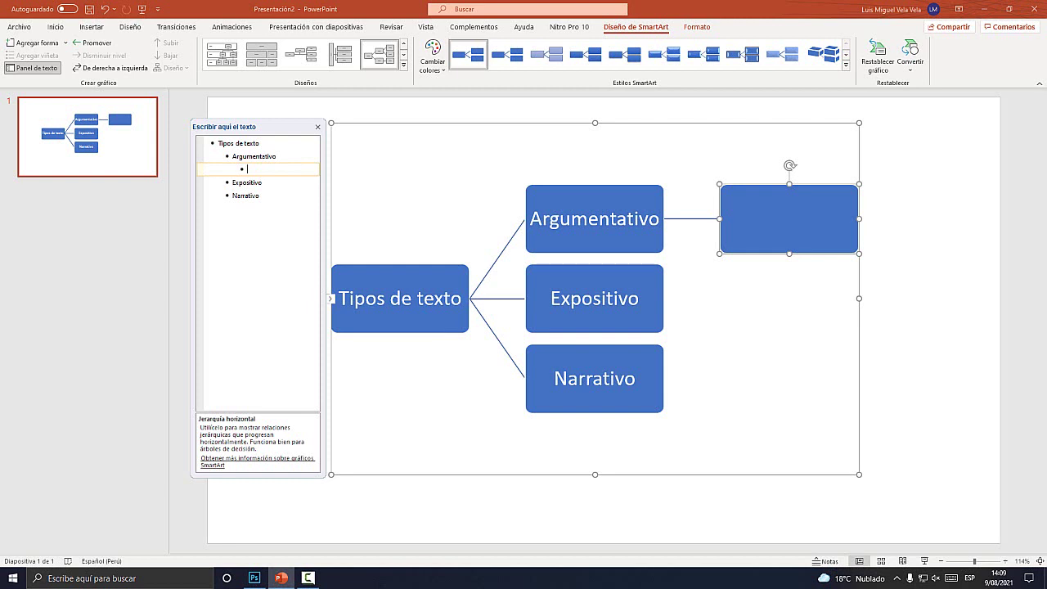
type("Opi")
type("nión raz")
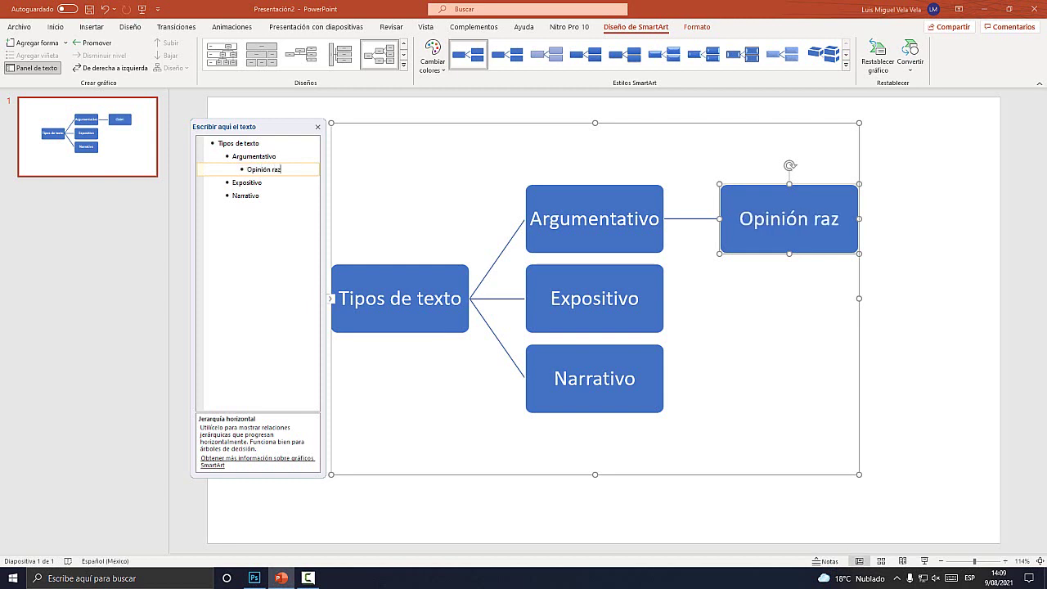
type("onada")
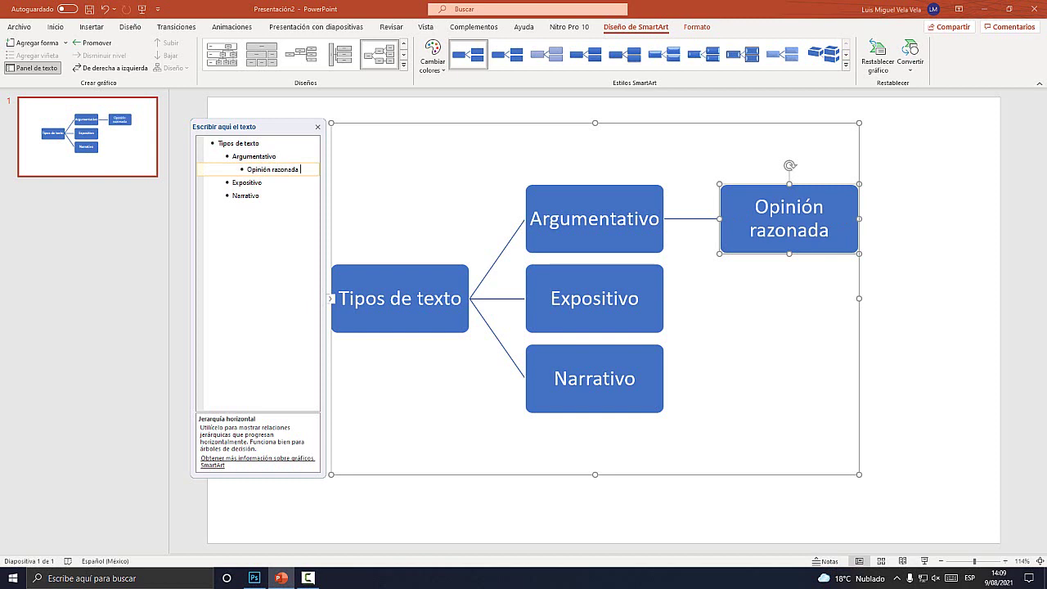
left_click(263, 182)
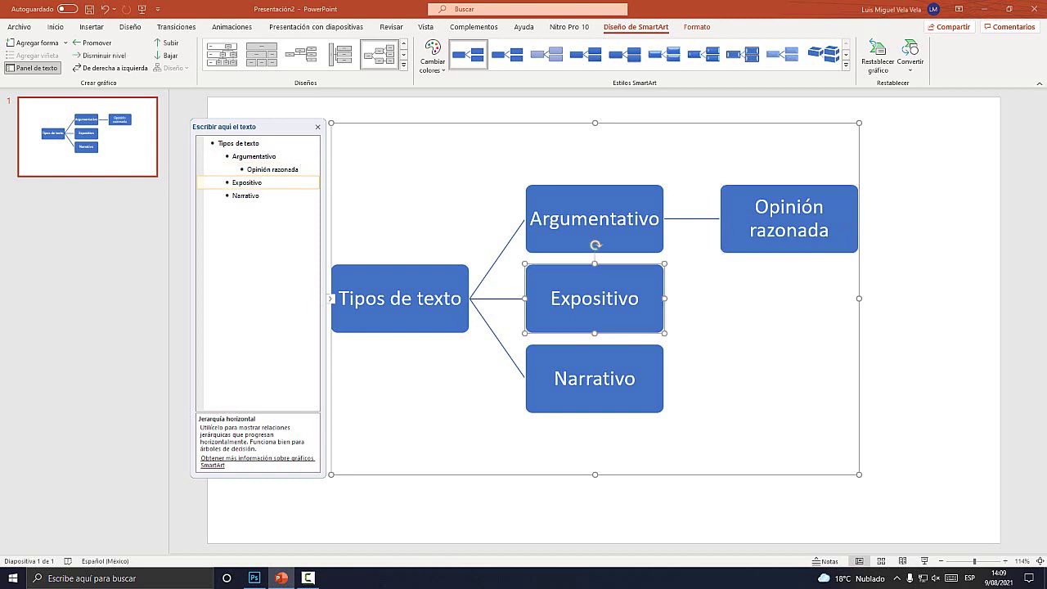
Step: Add a sub-entry under Expositivo reading 'Un tema para ser entendido por otros'
key("Return")
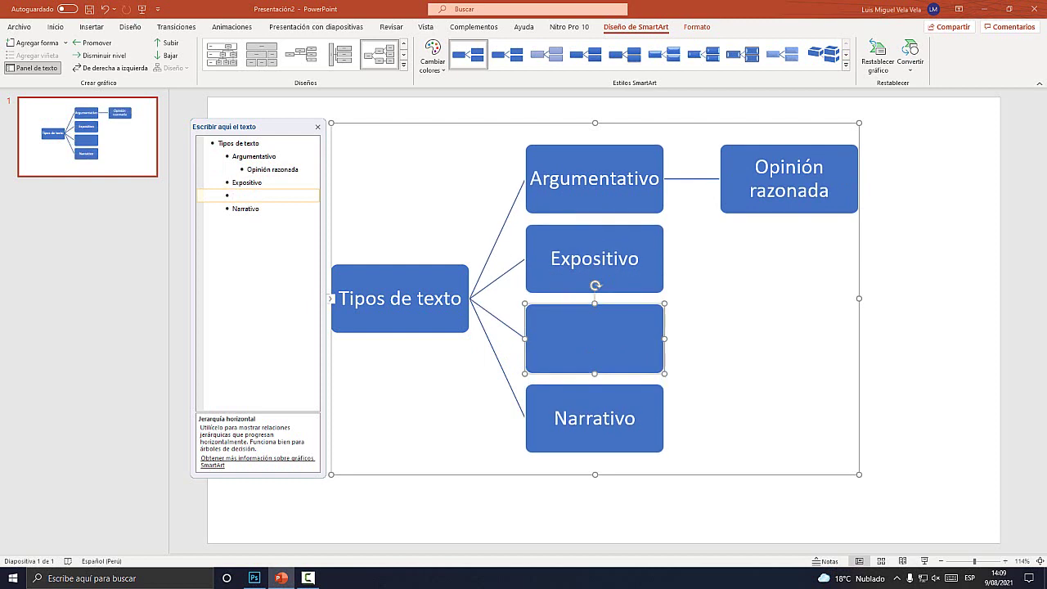
key("super+plus")
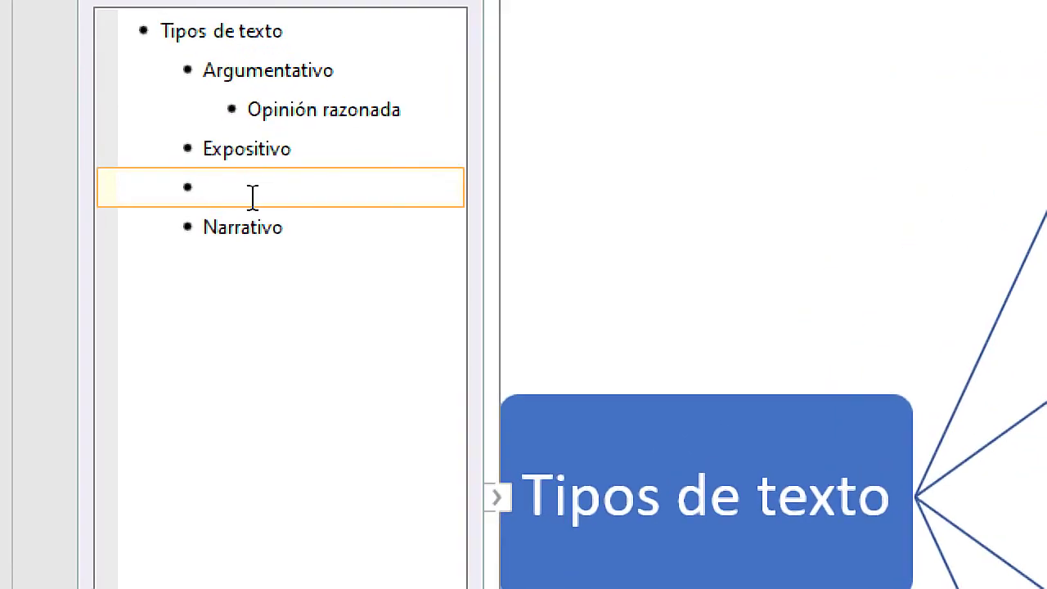
key("Tab")
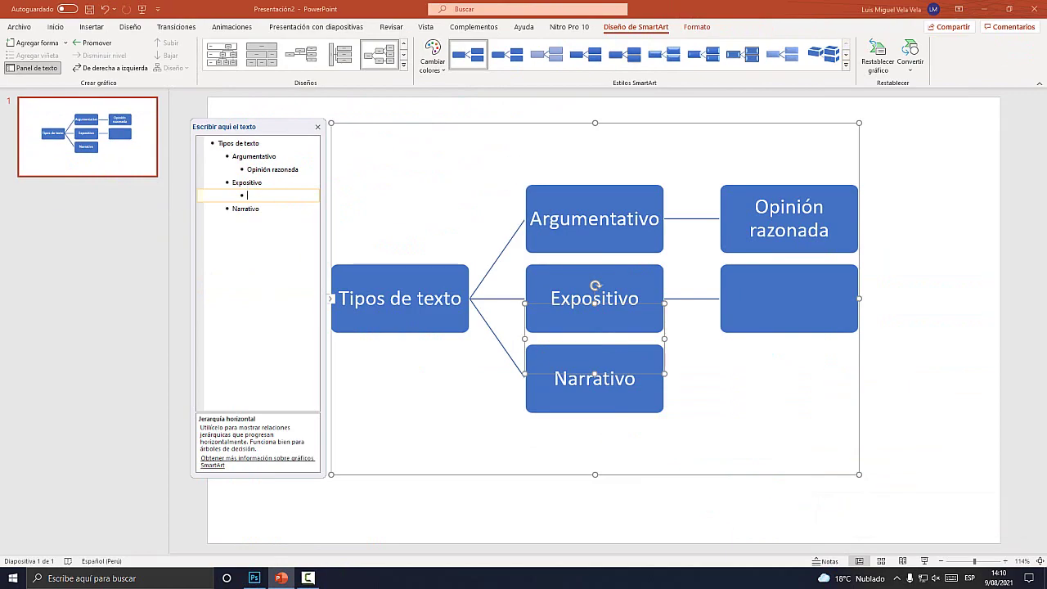
left_click(247, 182)
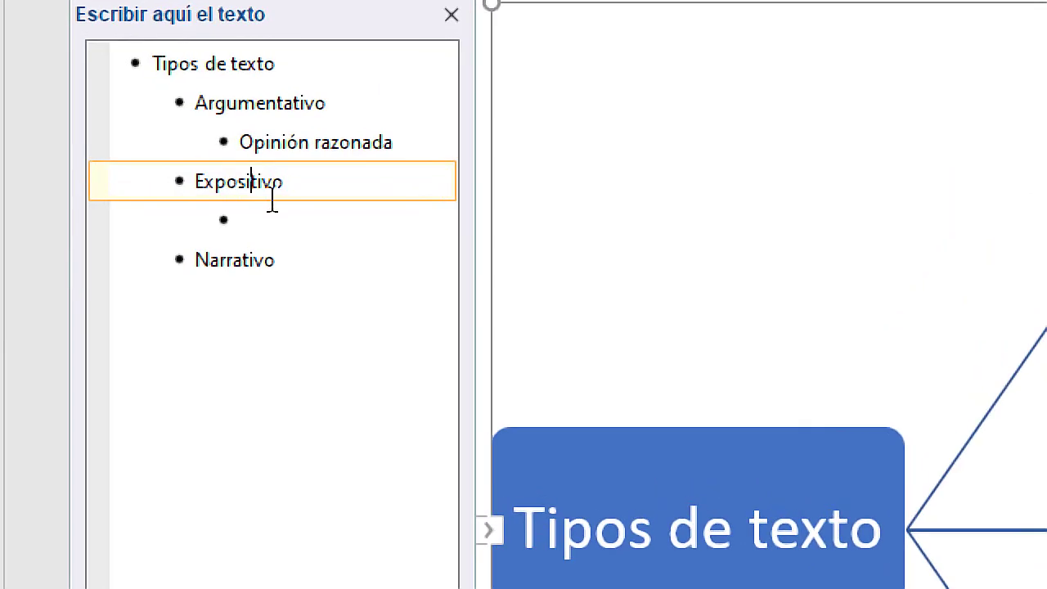
left_click(256, 197)
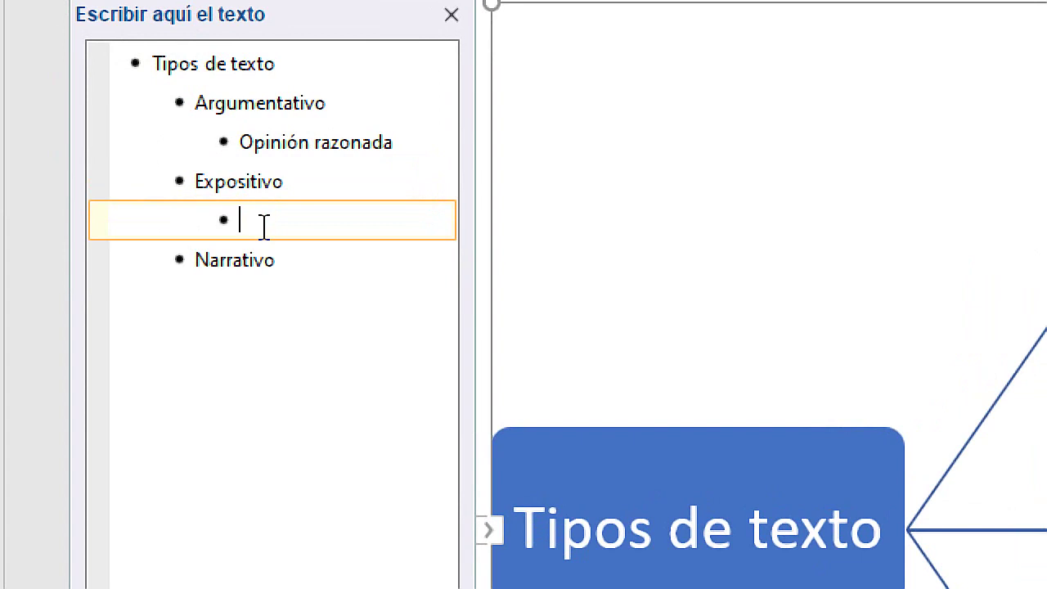
type("Un tema ")
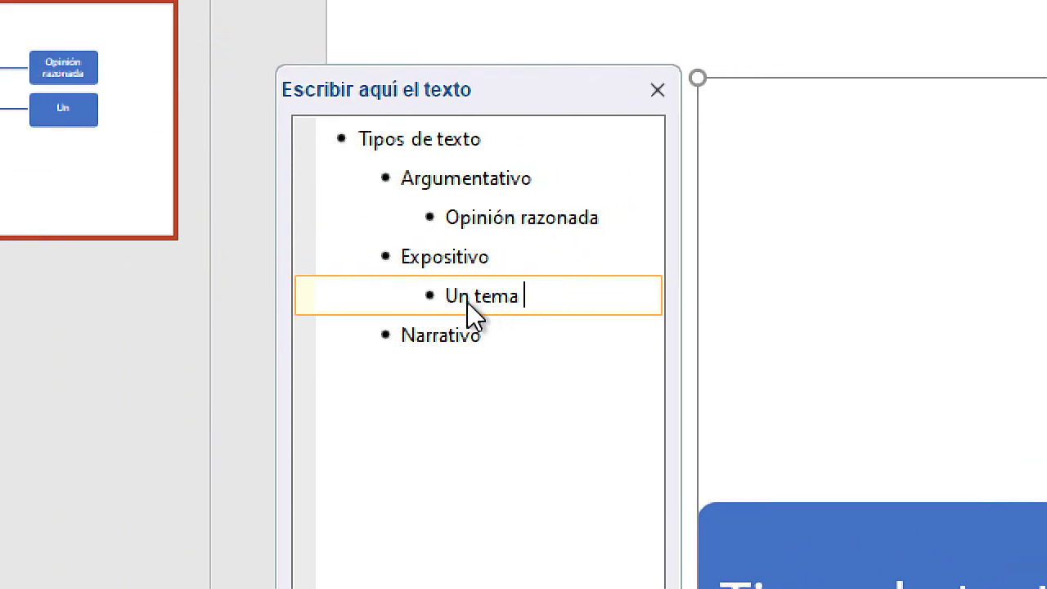
type("para ser entendido po")
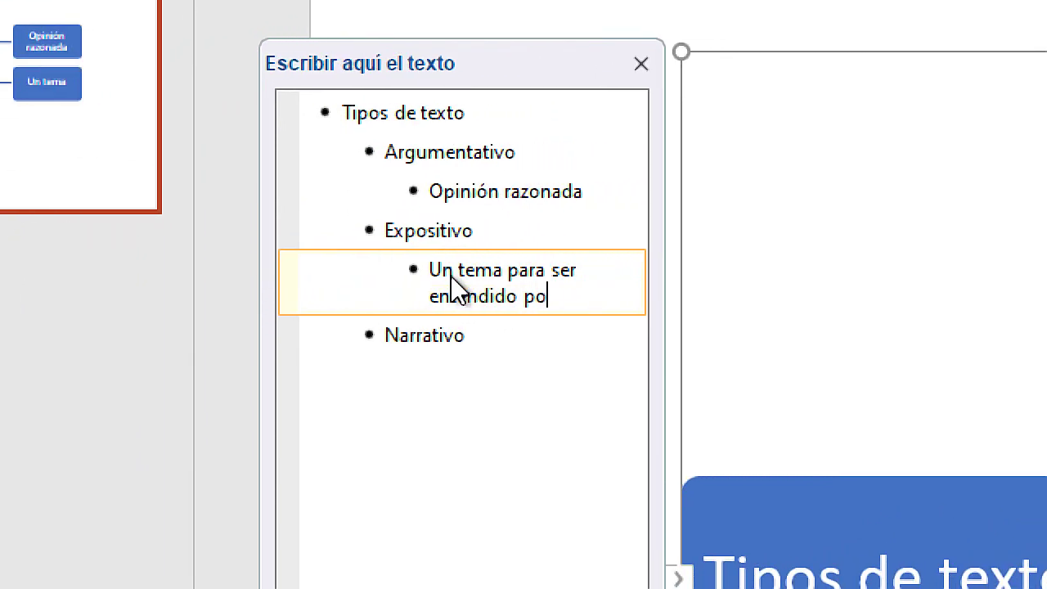
type("r otros")
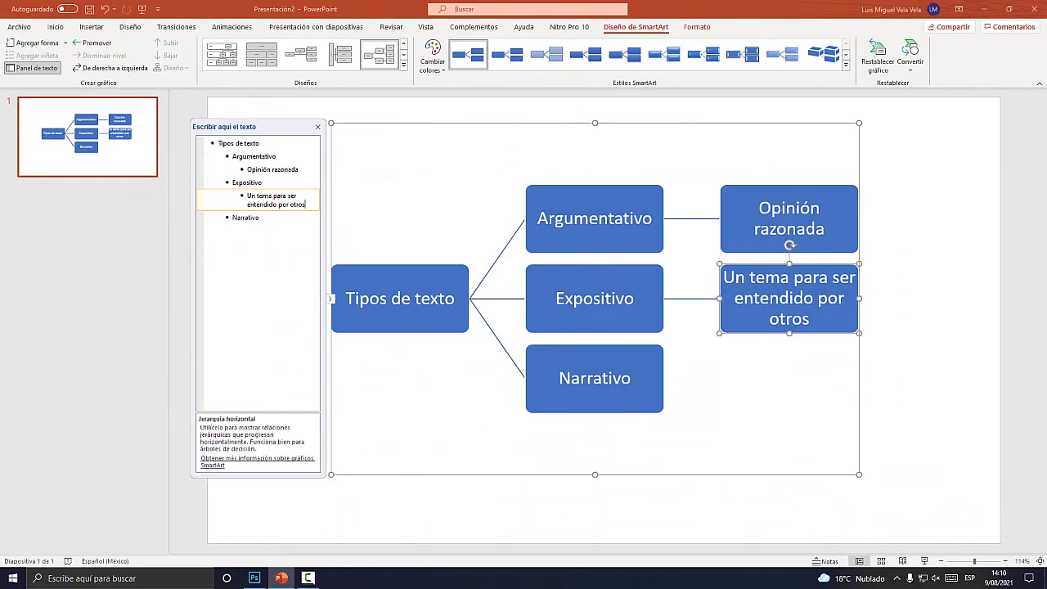
Step: Add a child entry under Narrativo reading 'Acontecimientos que han sucedido'
left_click(260, 218)
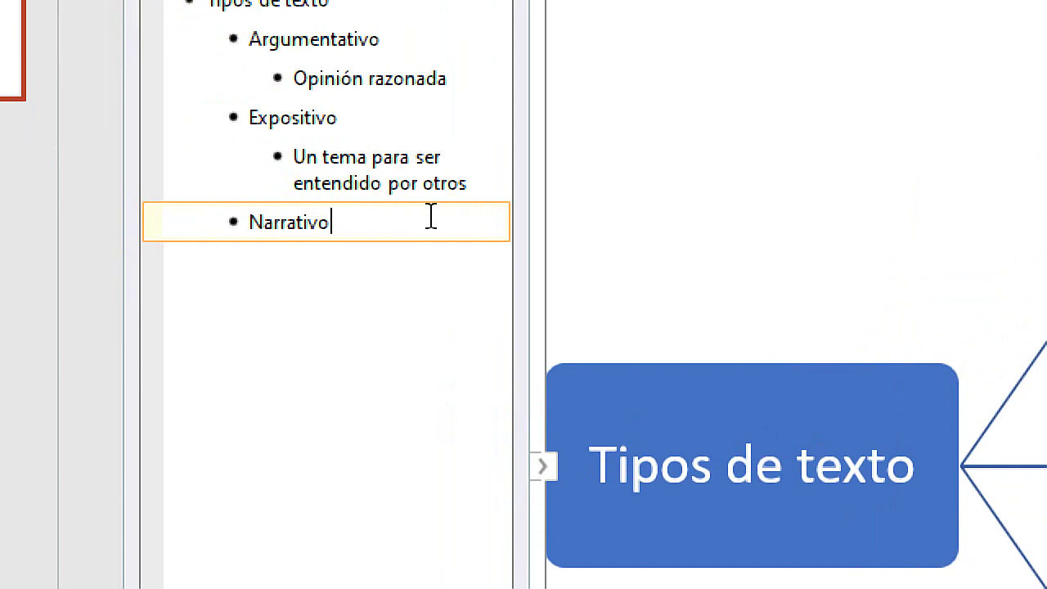
key("Return")
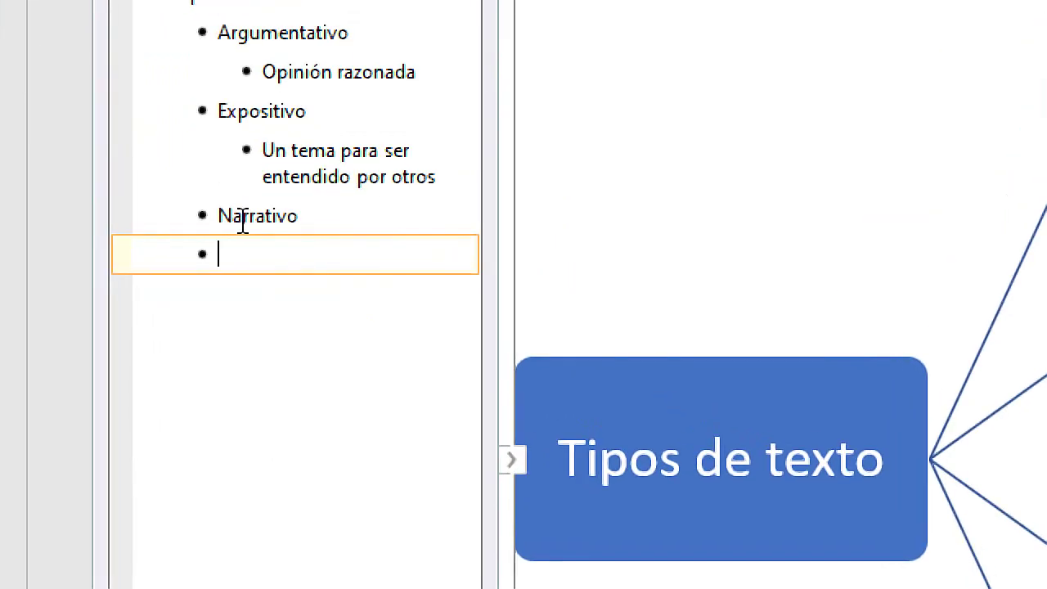
key("Tab")
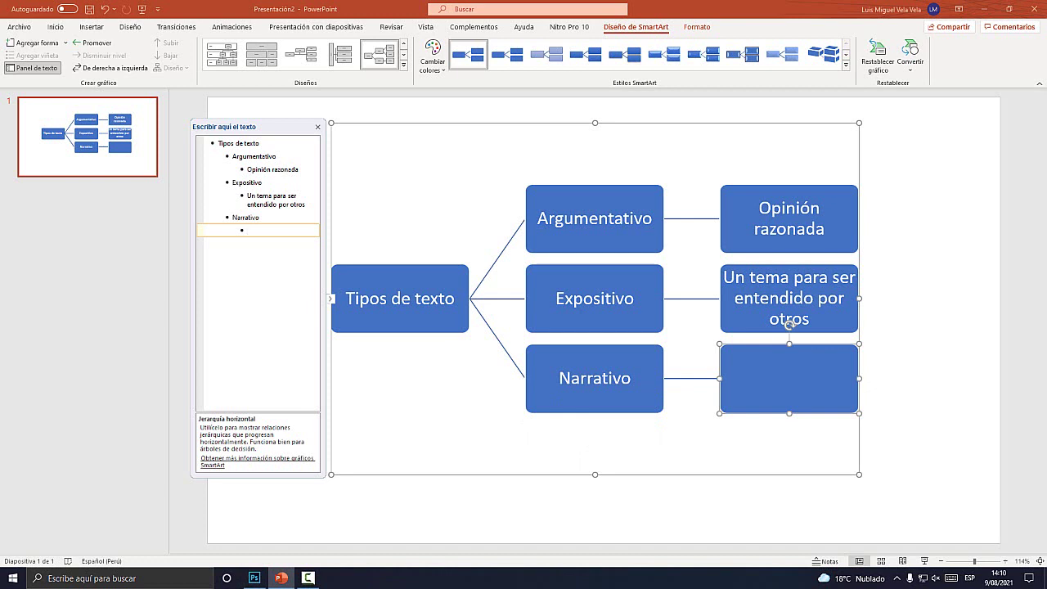
type("Ac")
type("ontecimientos q")
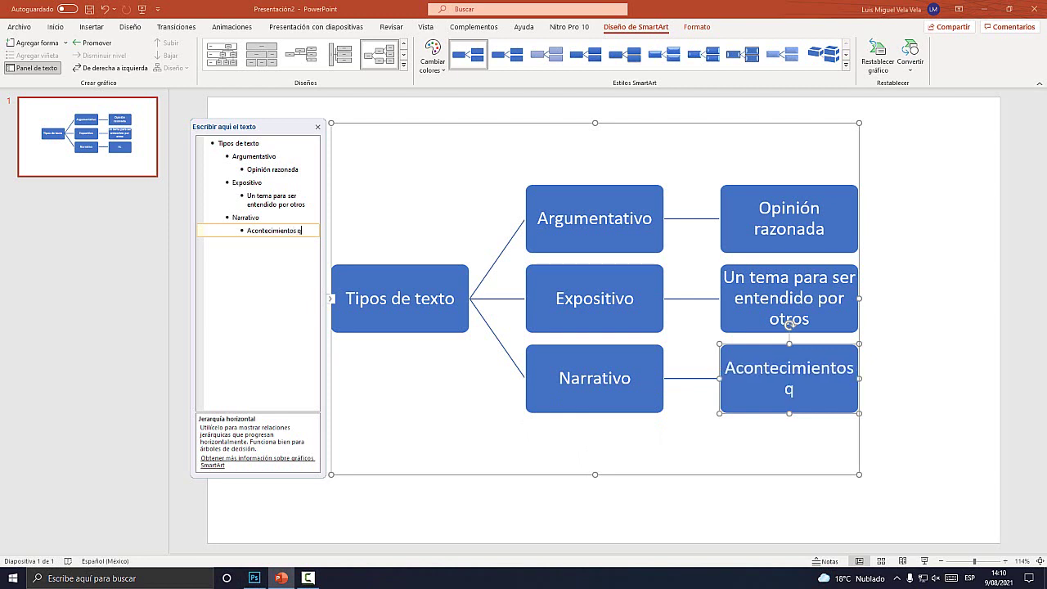
type("ue han")
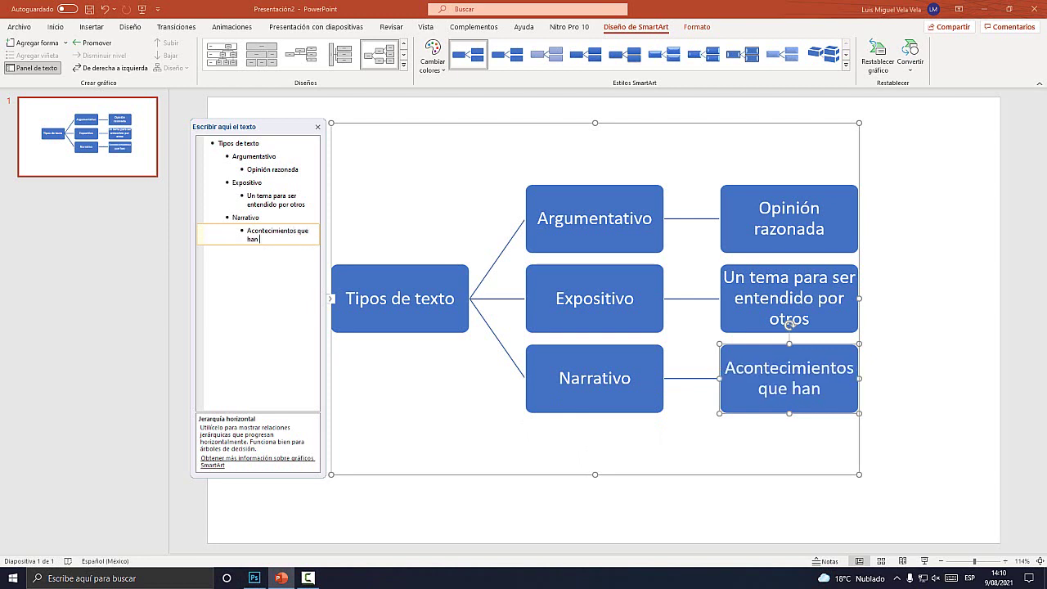
type(" sucedido")
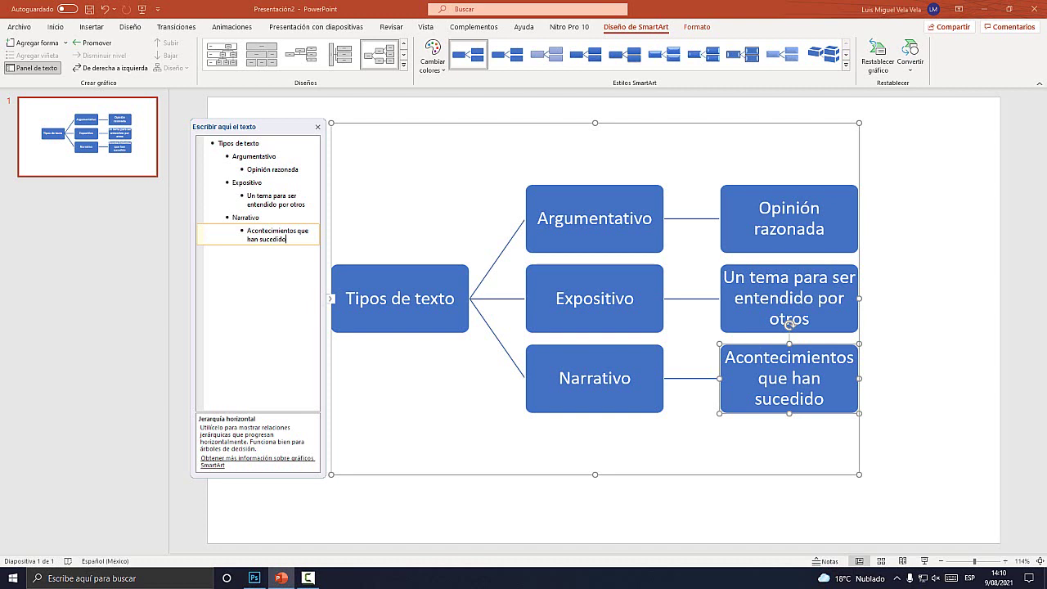
Step: Move the Narrativo branch up above Expositivo
left_click(594, 378)
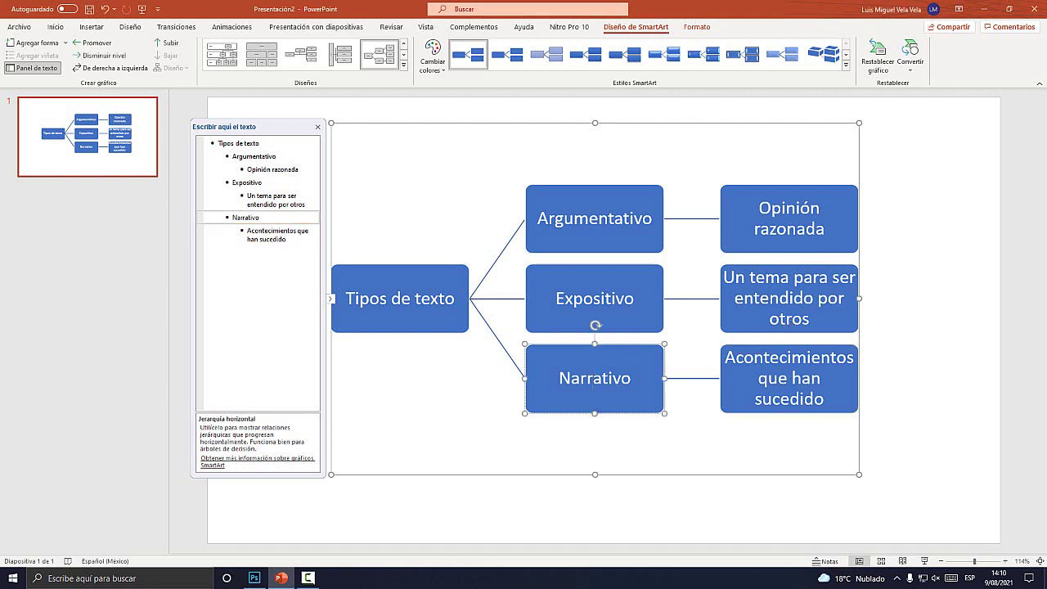
left_click(594, 237)
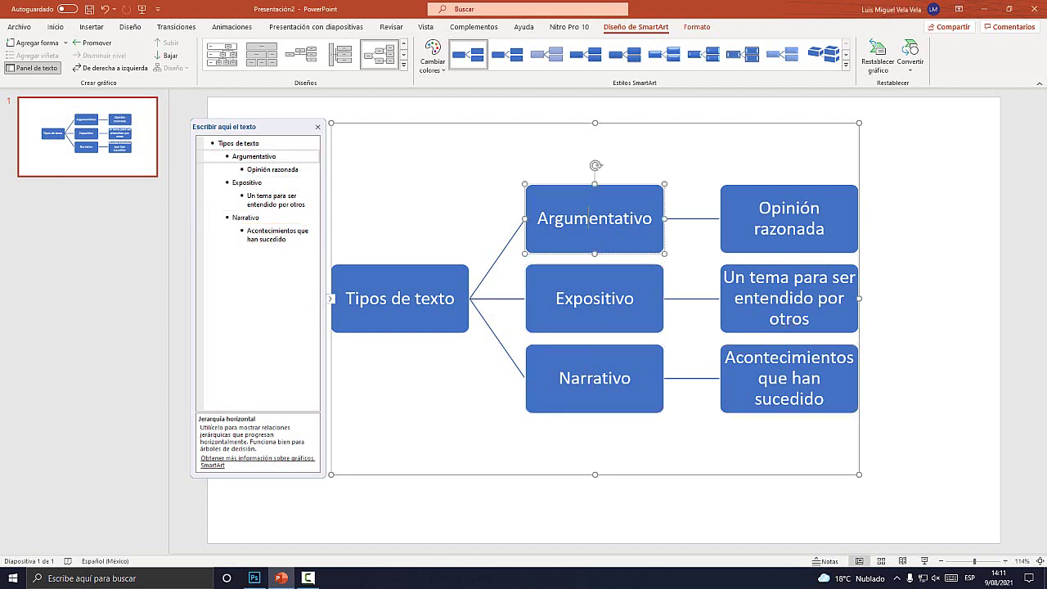
left_click(593, 378)
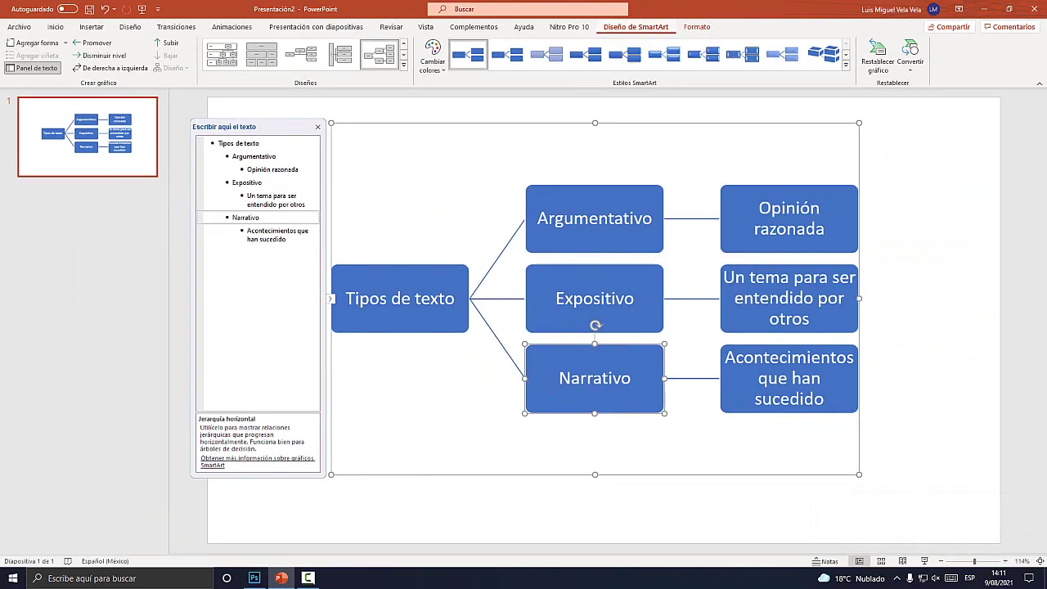
key("super+plus")
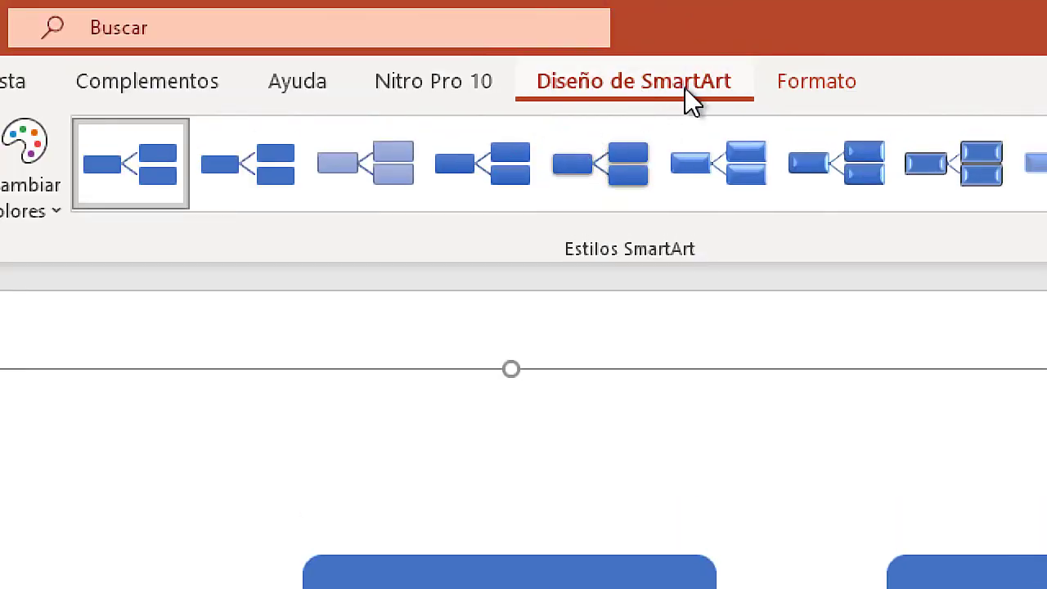
key("super+Escape")
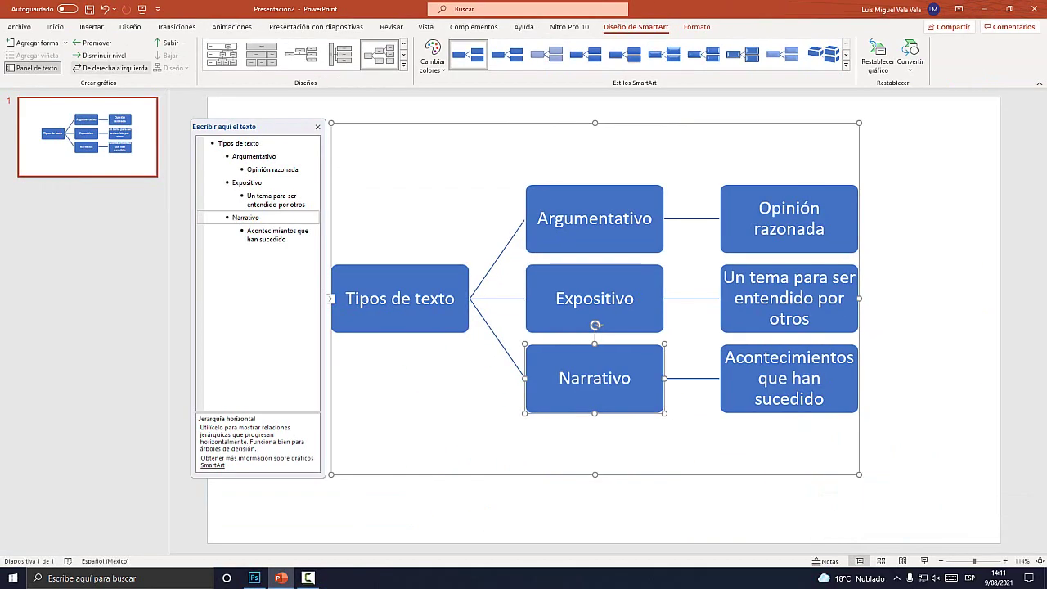
key("super+plus")
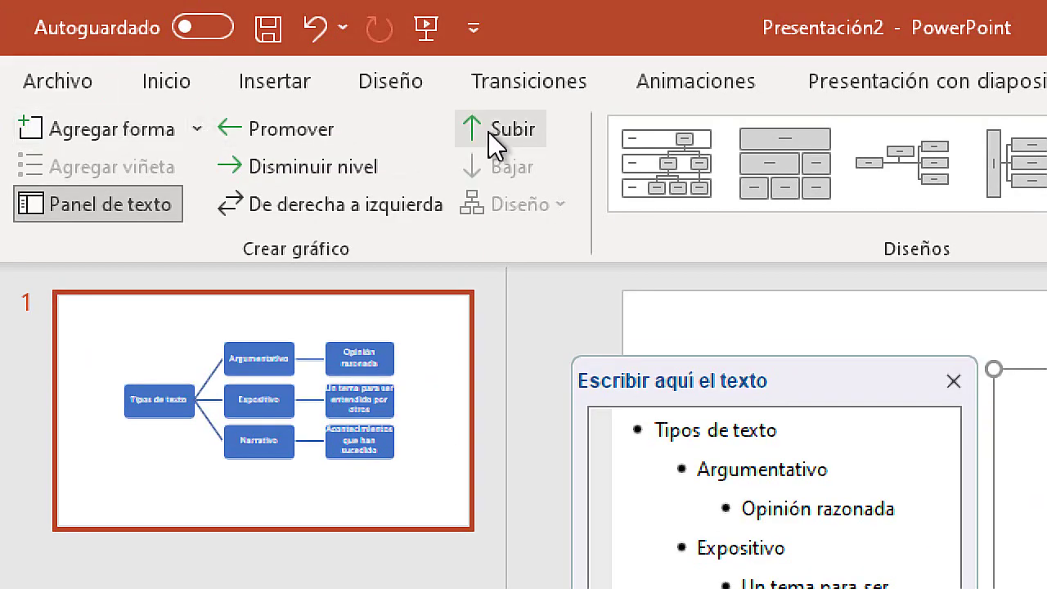
key("super+Escape")
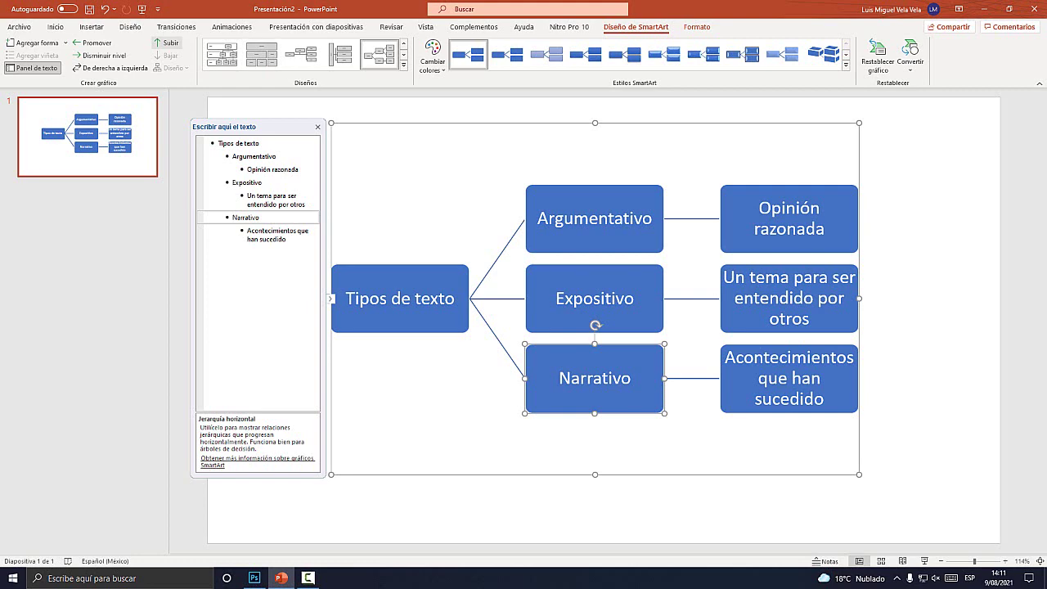
left_click(167, 43)
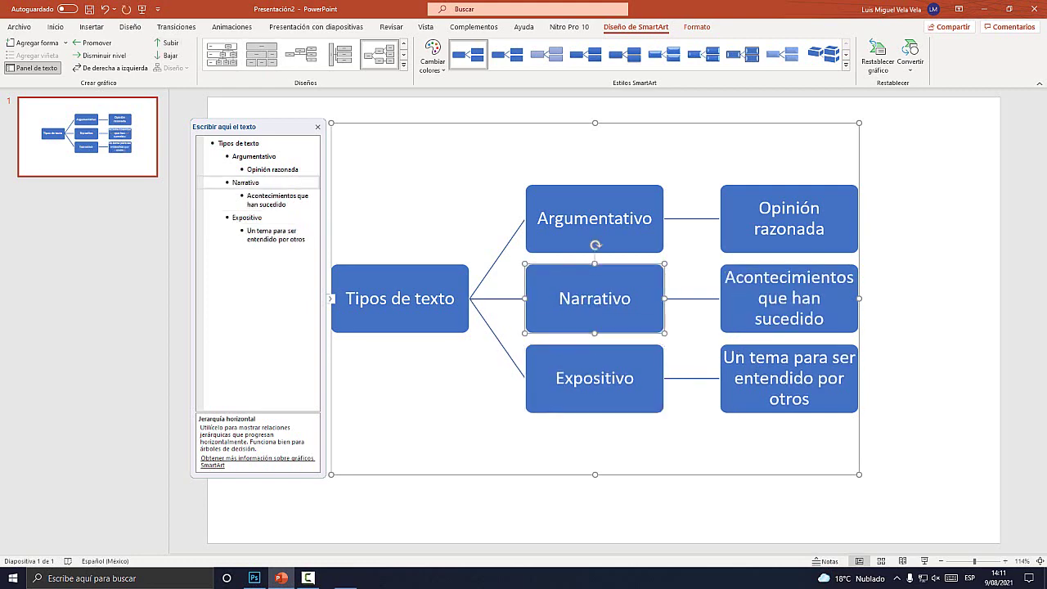
Step: Move Narrativo up again, above Argumentativo, to the top of the diagram
key("super+plus")
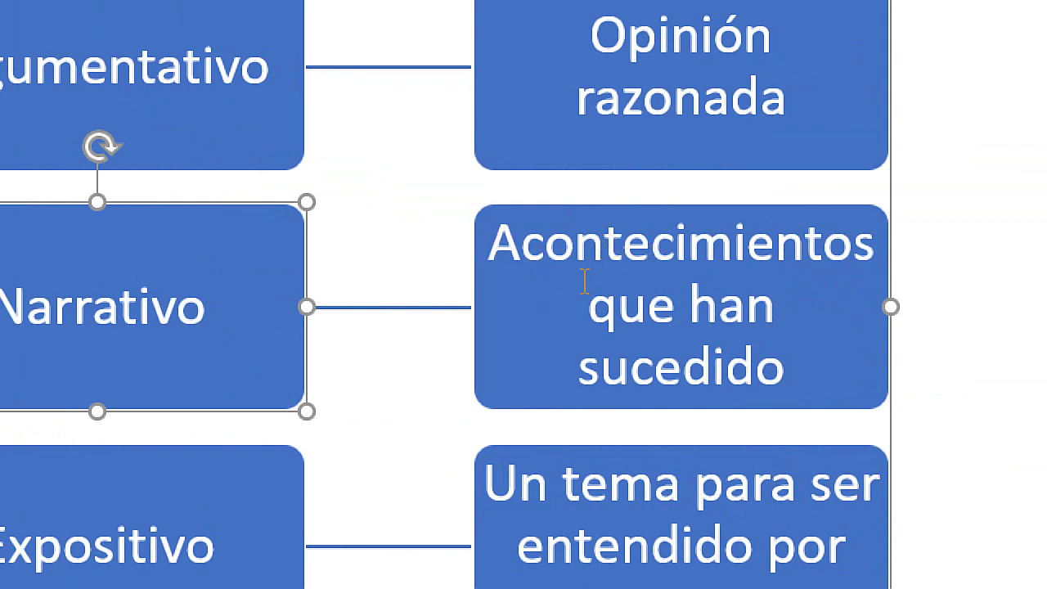
key("super+Escape")
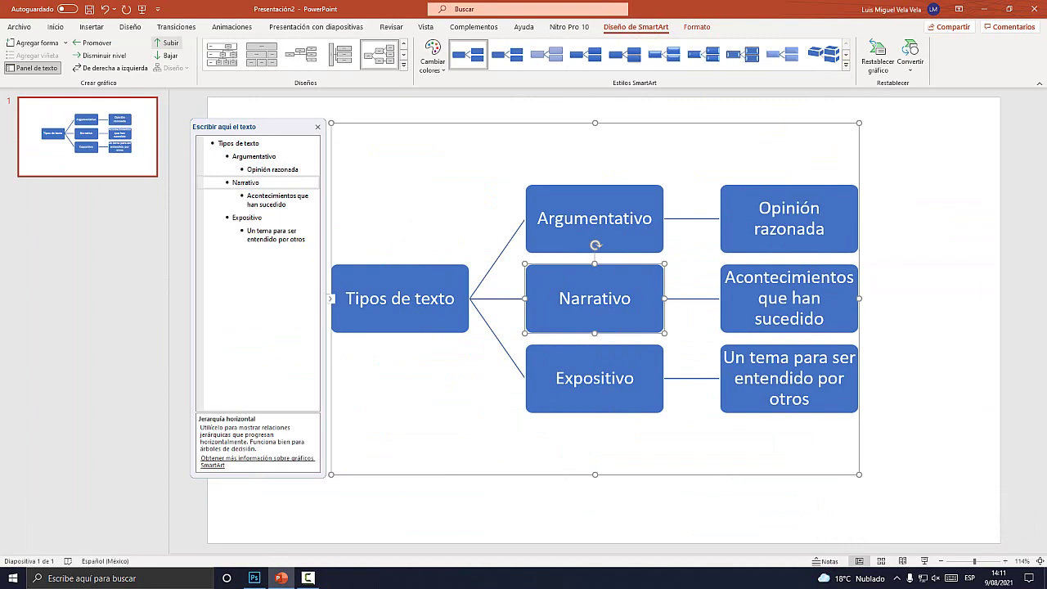
key("super+plus")
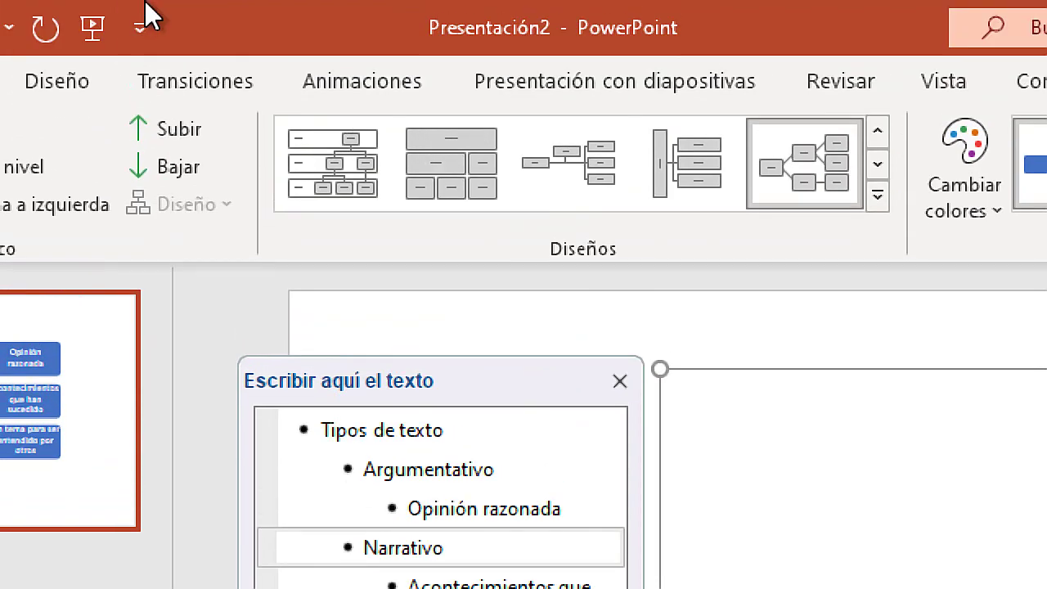
key("super+Escape")
left_click(168, 42)
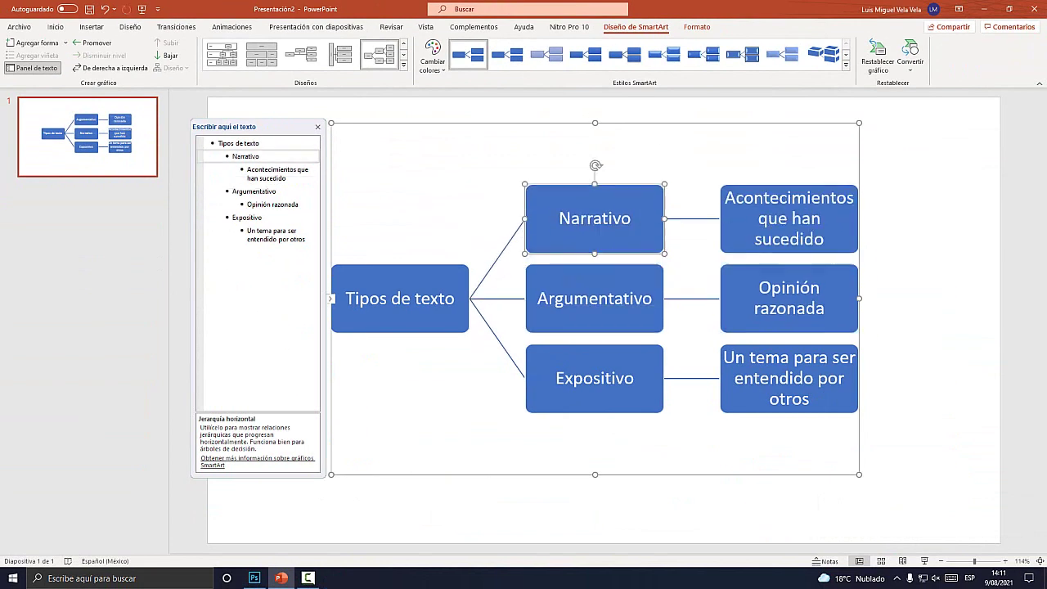
key("super+plus")
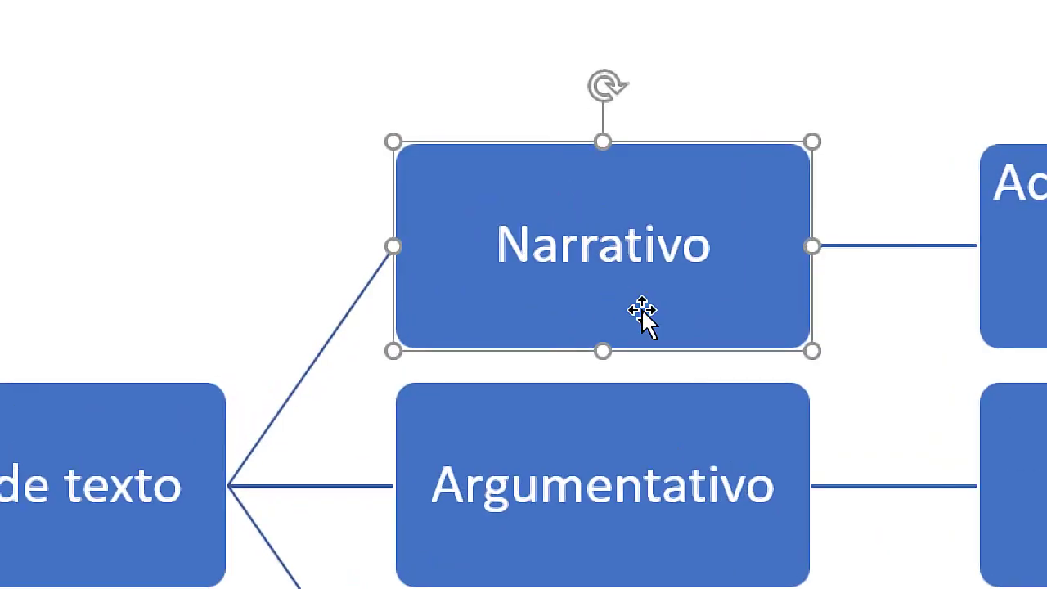
key("super+Escape")
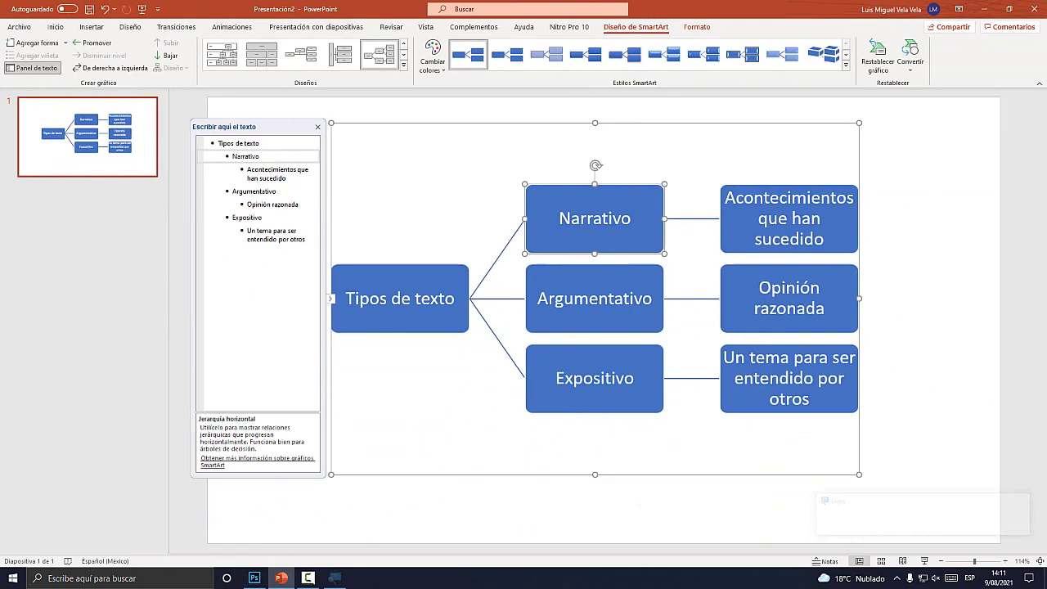
Step: Move Argumentativo and its Opinión razonada box down below Expositivo
left_click(594, 299)
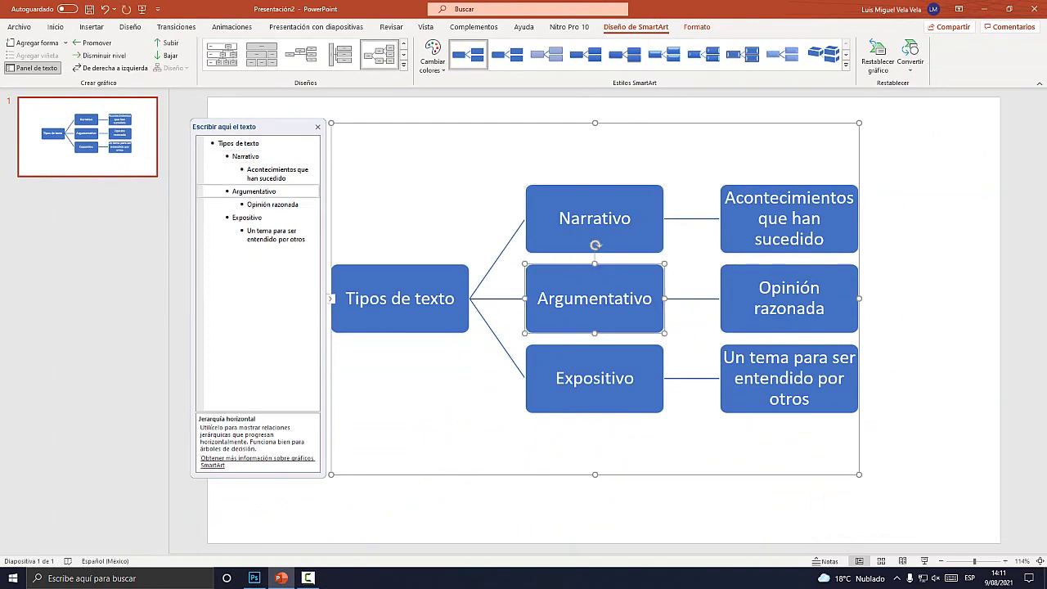
key("super+plus")
key("super+Escape")
key("super+plus")
left_click(168, 55)
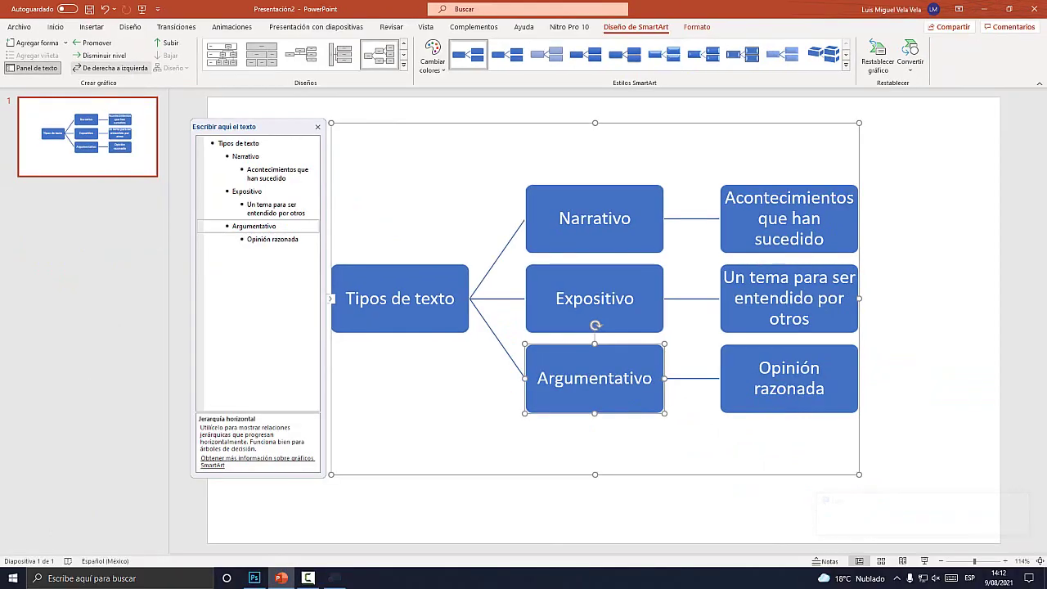
Step: Flip the diagram right-to-left and back, then select the Narrativo box
left_click(326, 176)
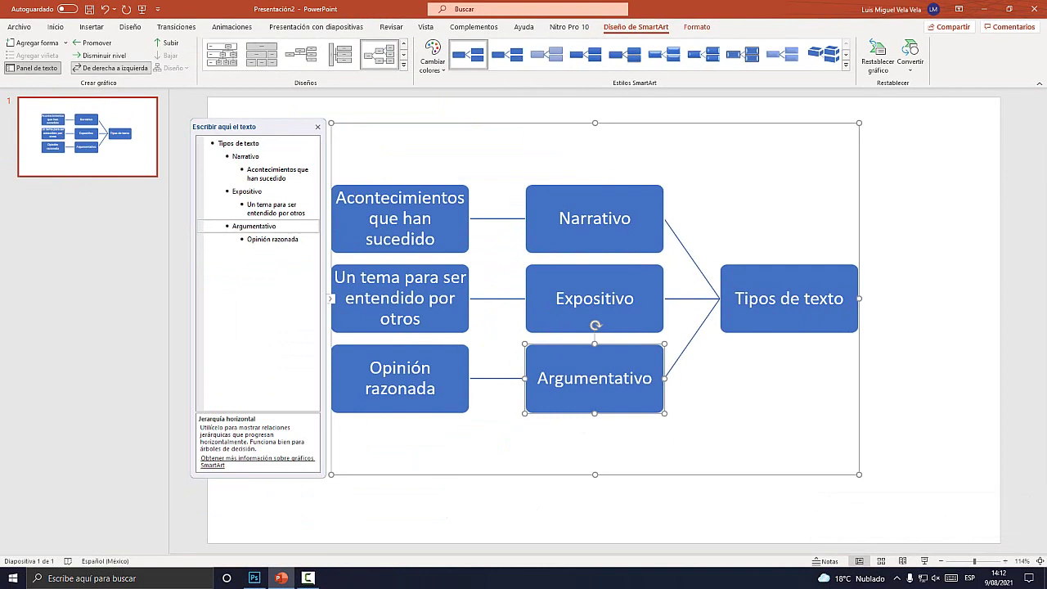
left_click(114, 68)
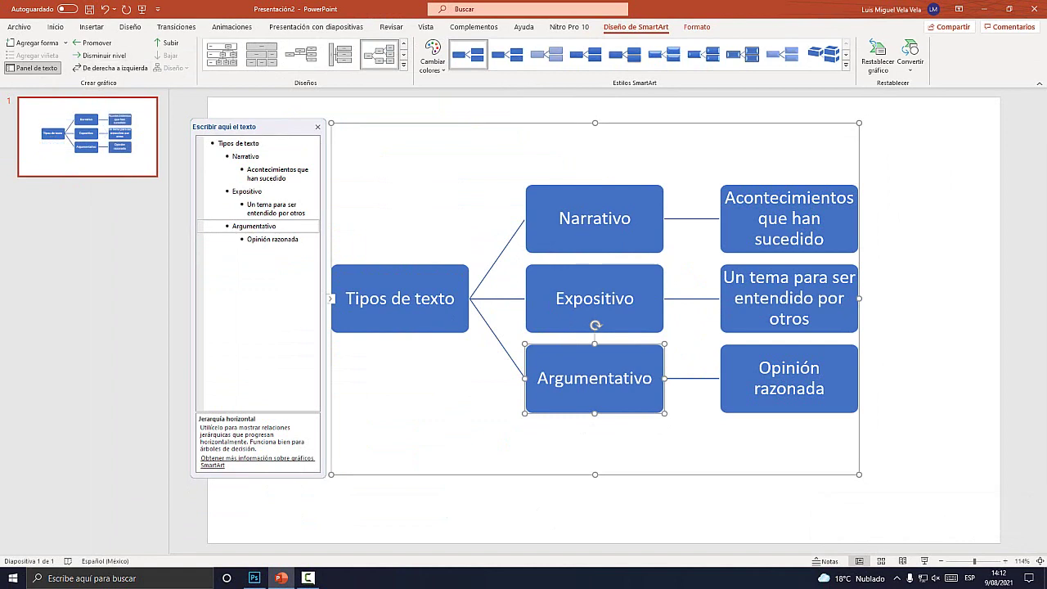
left_click(595, 218)
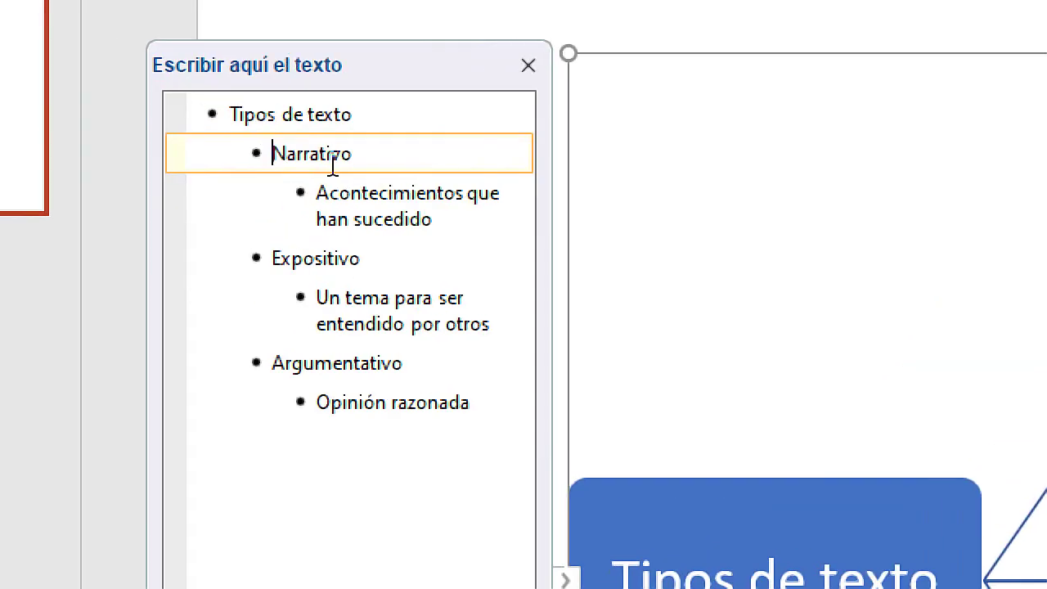
Step: Put Narrativo back as a branch under Tipos de texto
key("shift+Tab")
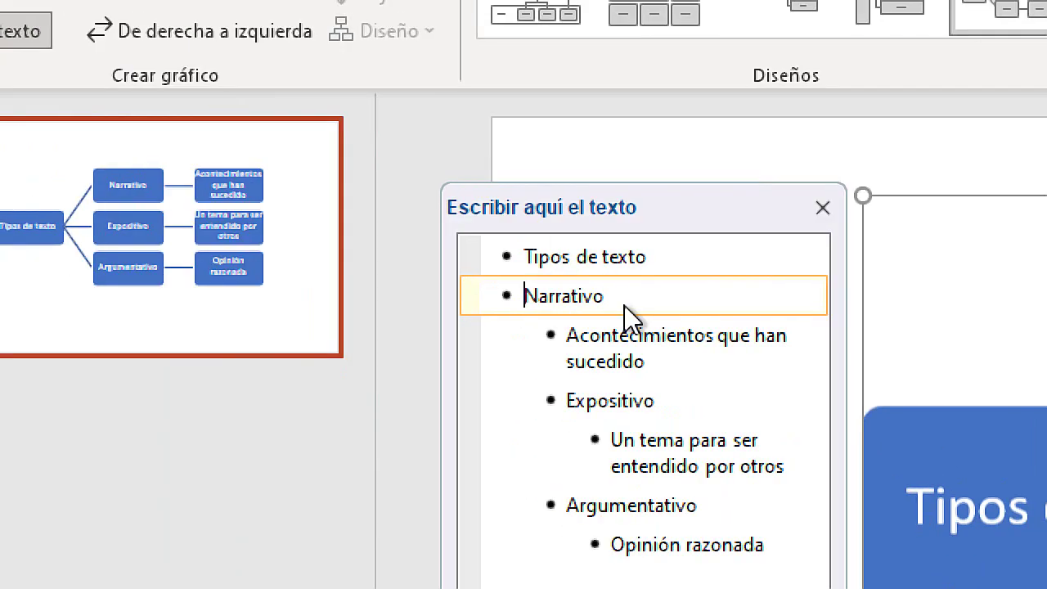
key("super+Escape")
key("Tab")
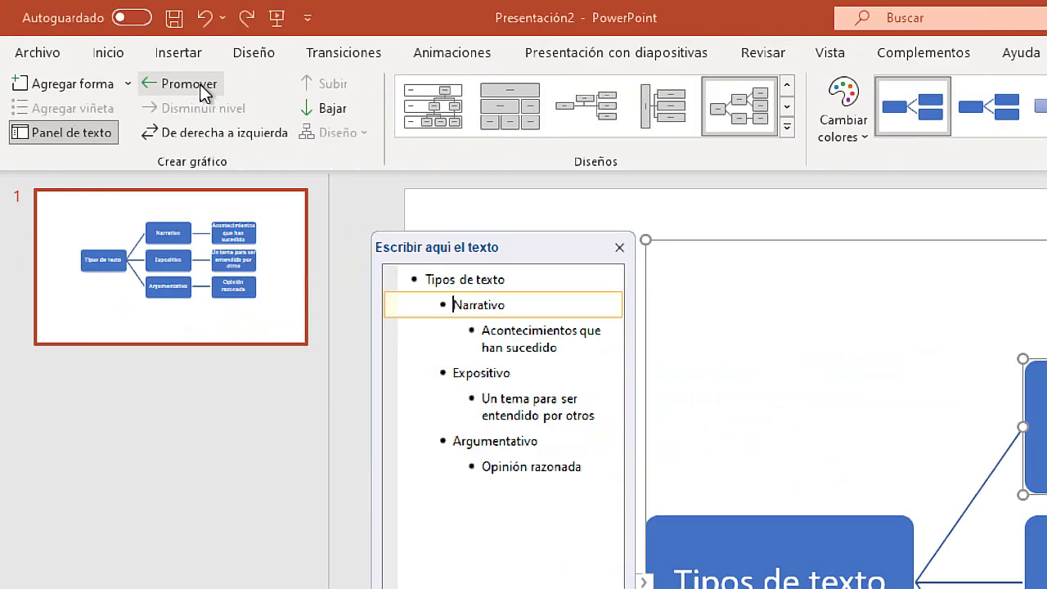
left_click(188, 83)
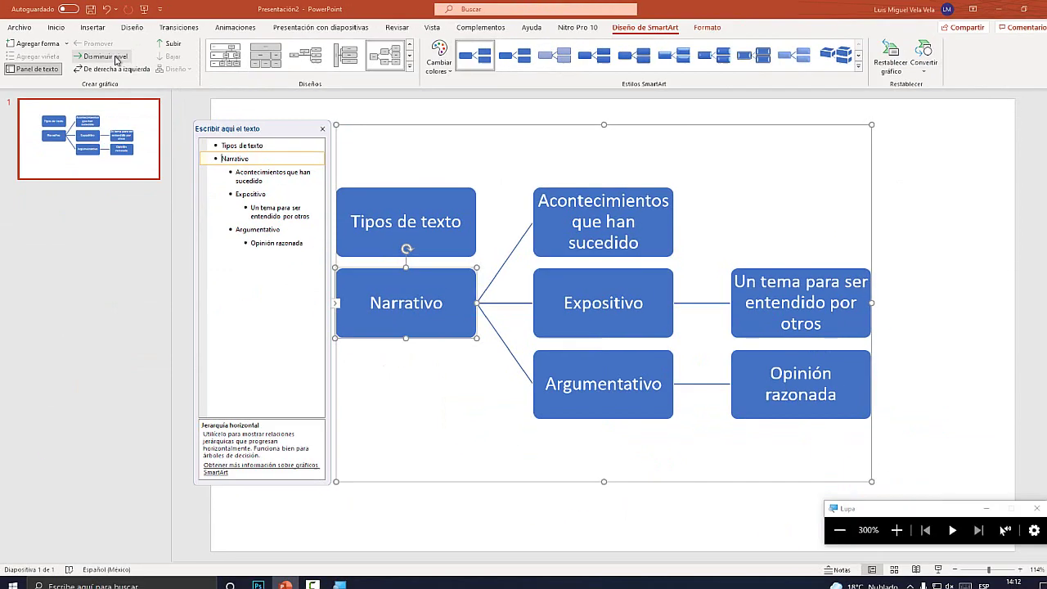
left_click(102, 55)
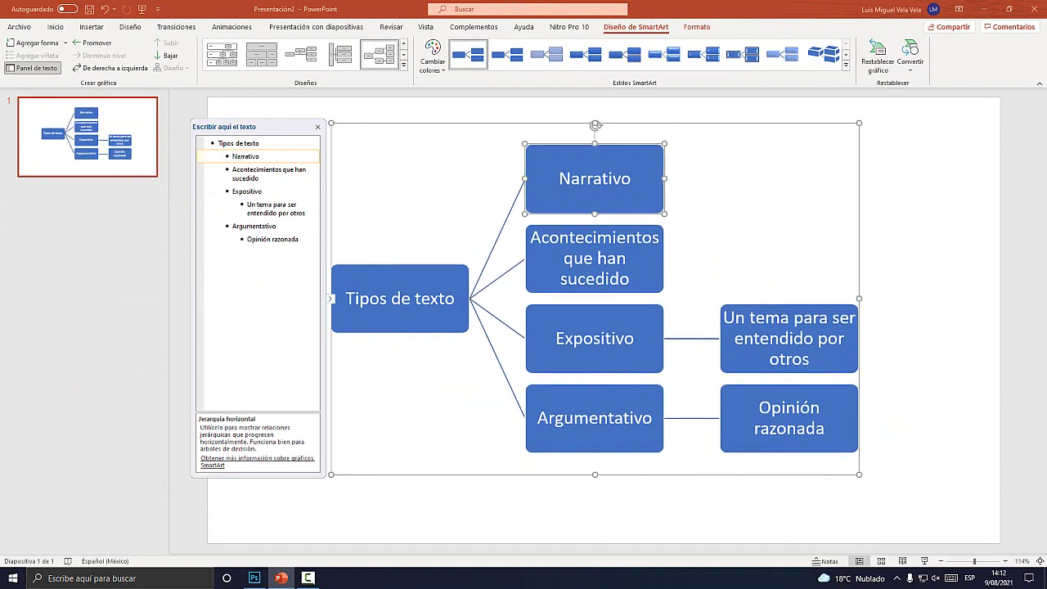
Step: Nest 'Acontecimientos que han sucedido' beneath Narrativo
left_click(269, 170)
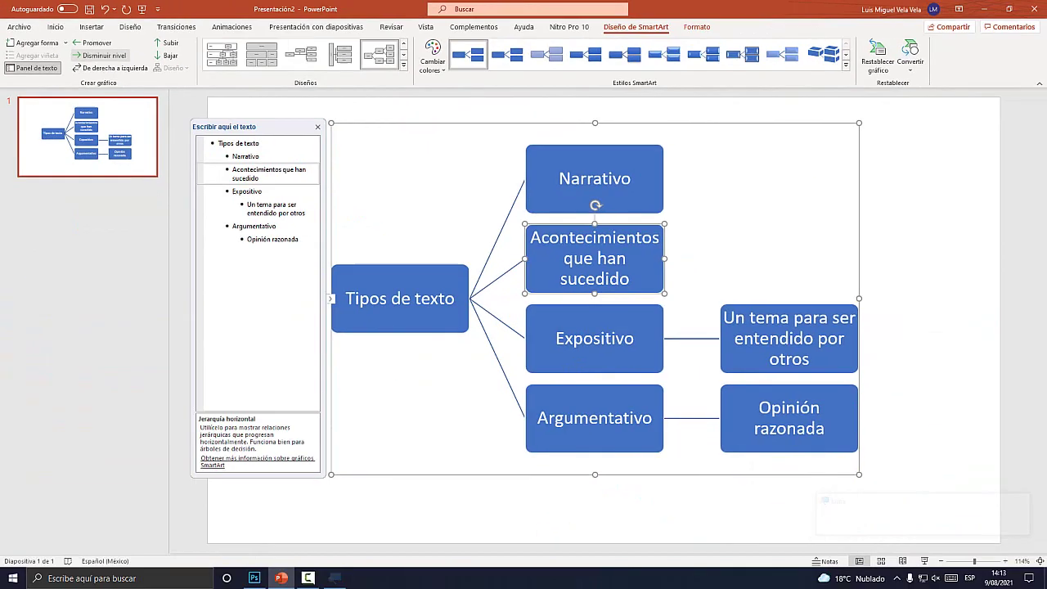
left_click(269, 144)
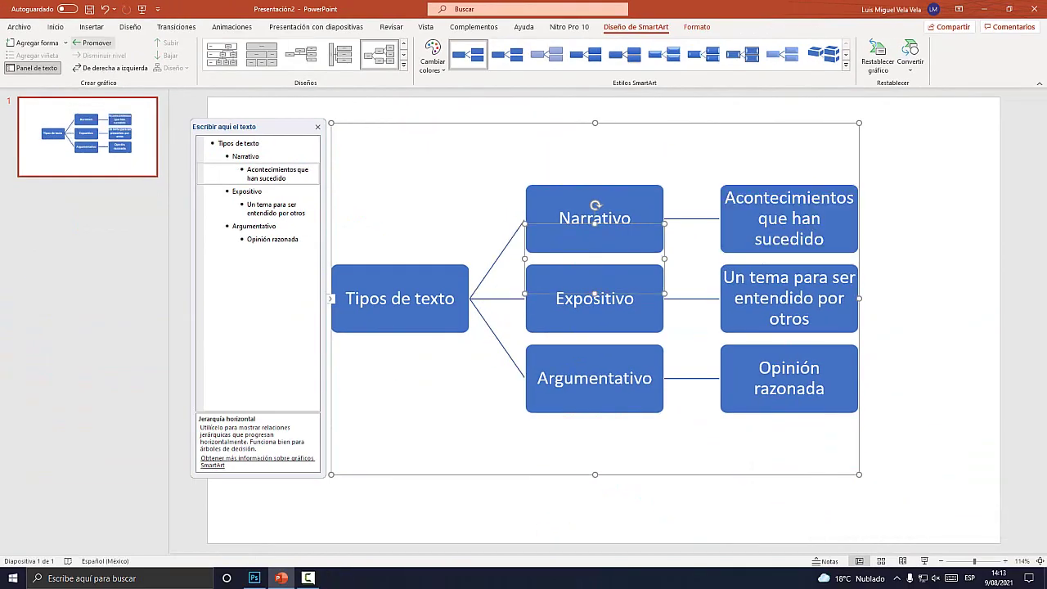
key("super+plus")
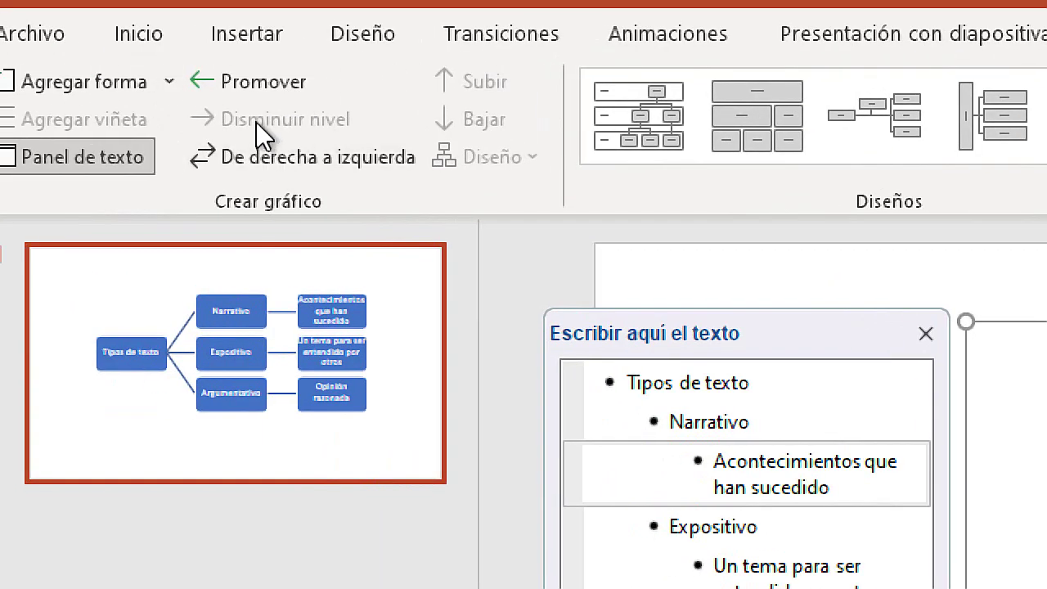
key("super+minus")
key("alt+Tab")
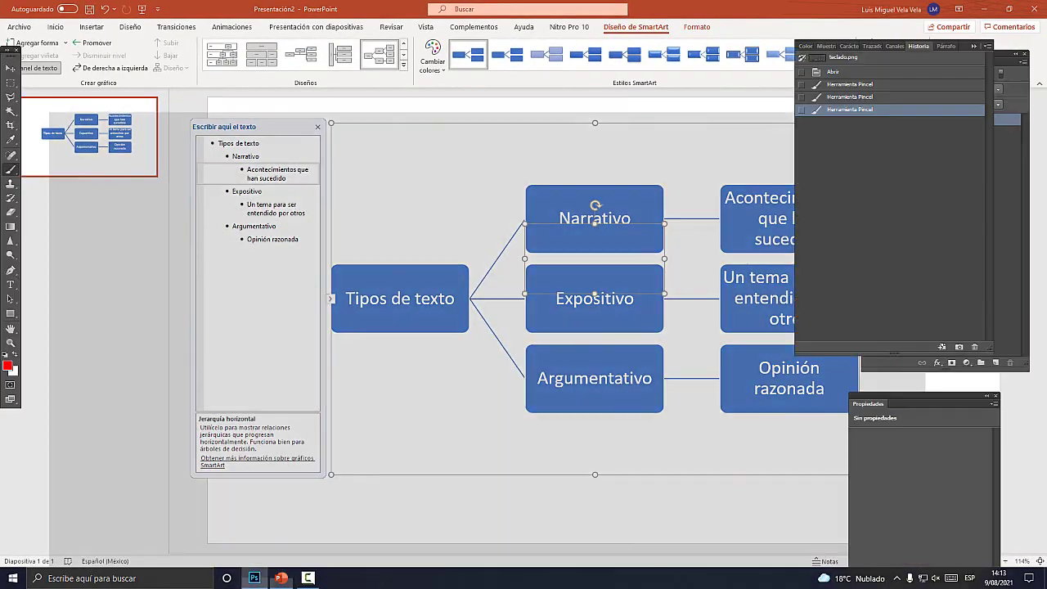
scroll(491, 327, "right", 5)
scroll(491, 327, "right", 1)
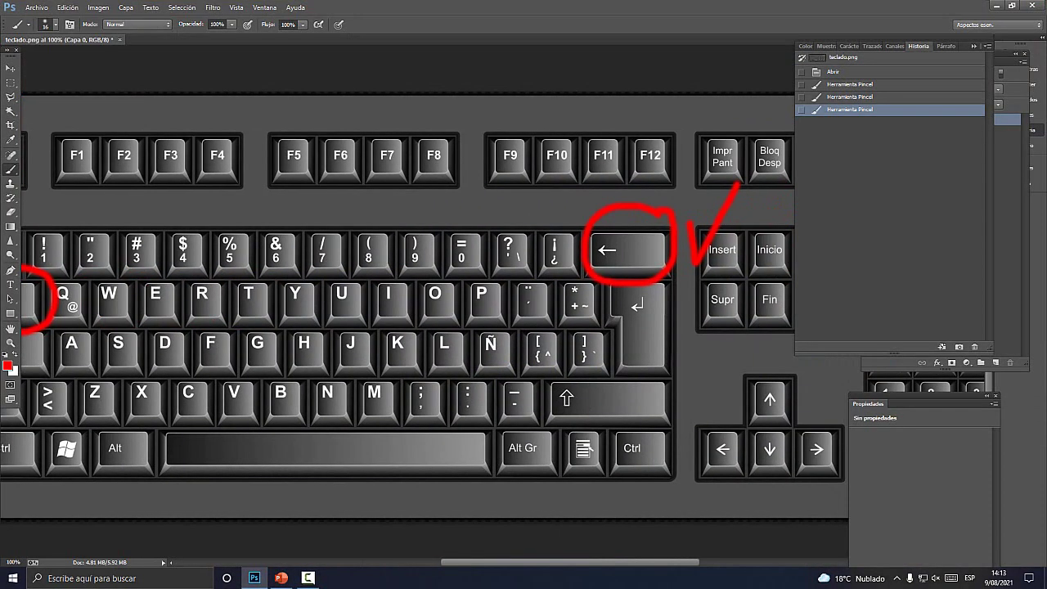
key("alt+Tab")
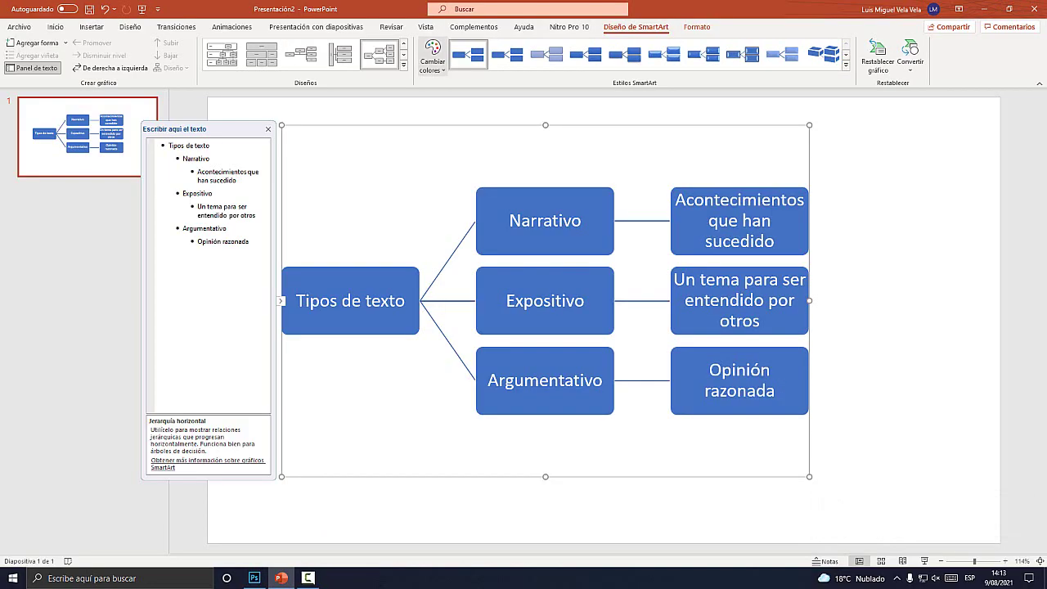
Step: Apply the second Multicolor scheme: blue, grey and yellow boxes
left_click(432, 57)
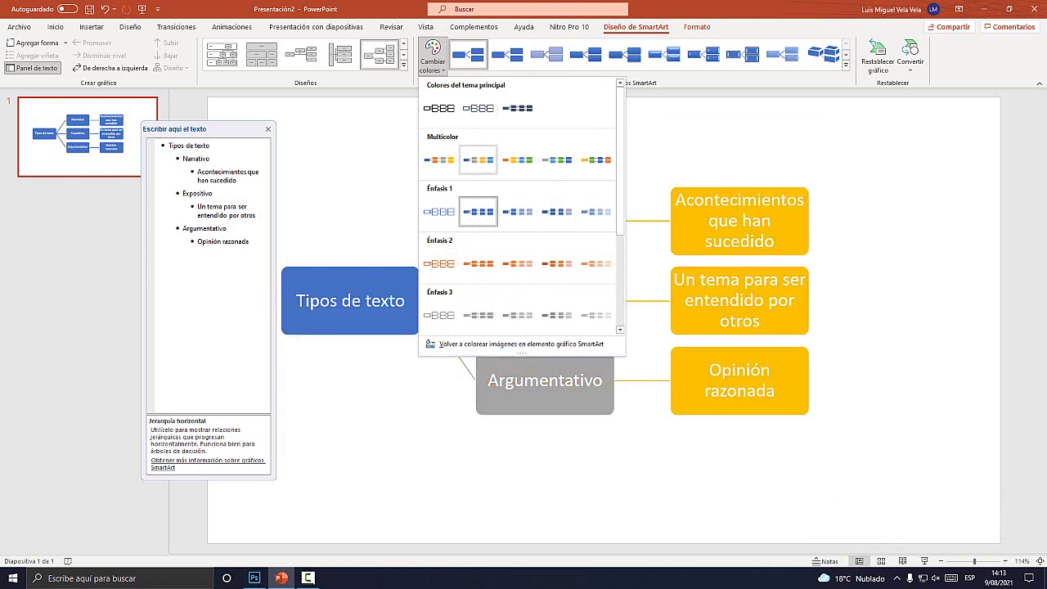
left_click(479, 160)
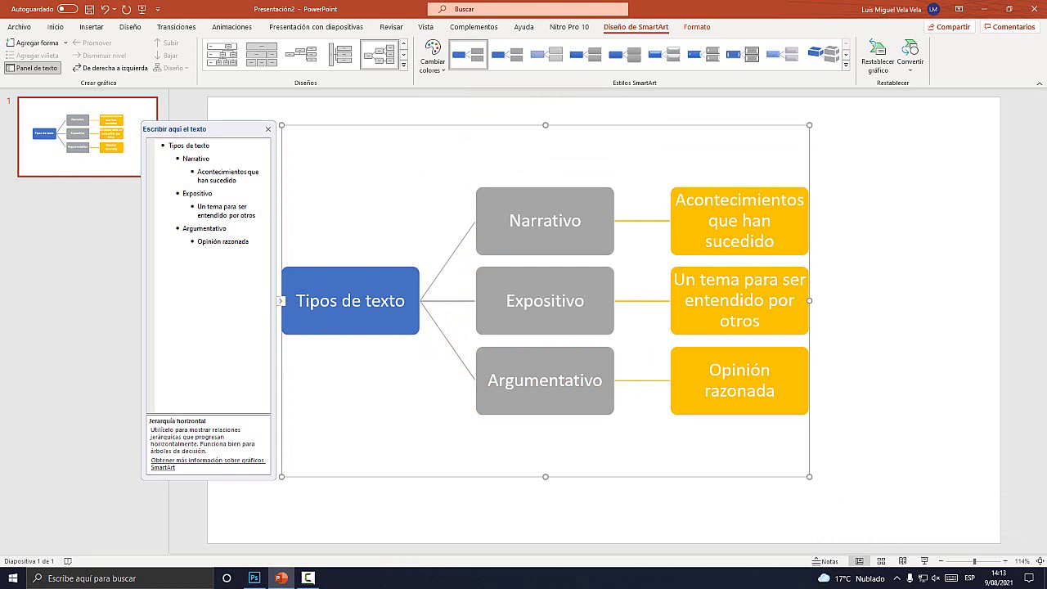
left_click(739, 220)
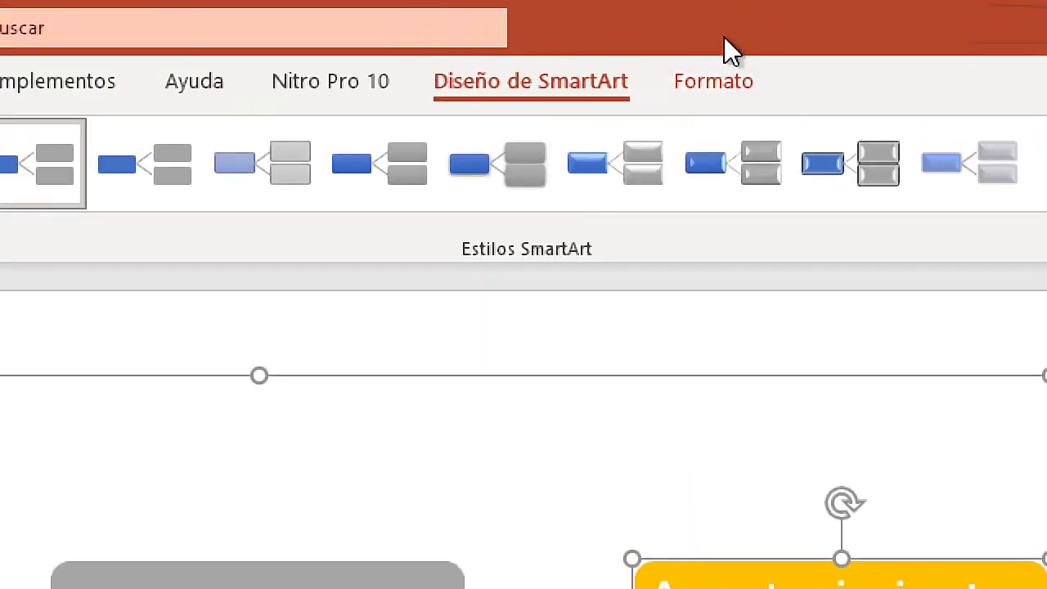
Step: Set the Acontecimientos, Un tema and Opinión razonada boxes to 8 cm wide
left_click(697, 28)
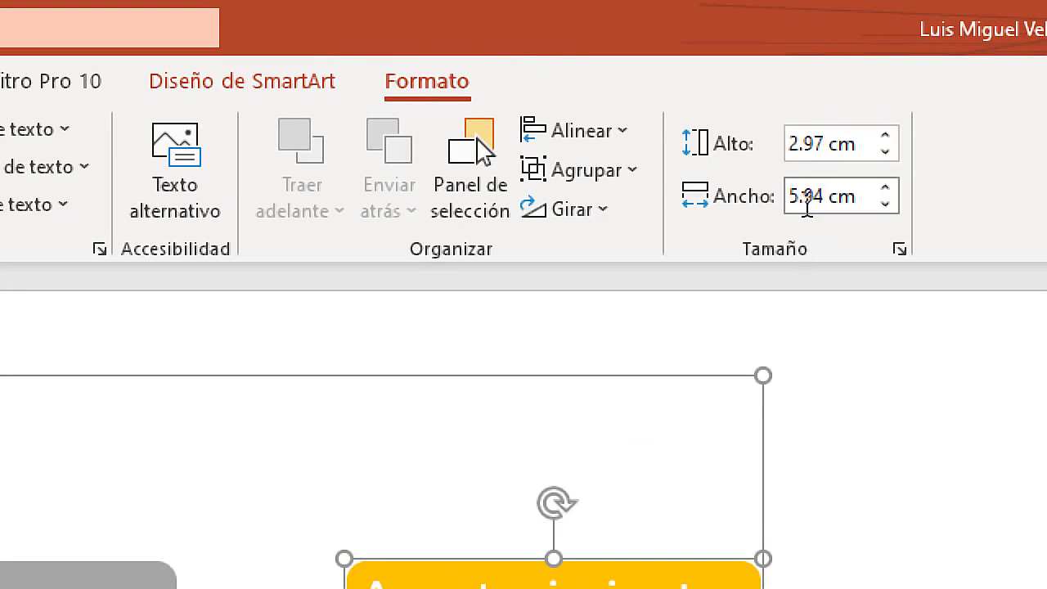
left_click(828, 66)
left_click(830, 65)
double_click(821, 196)
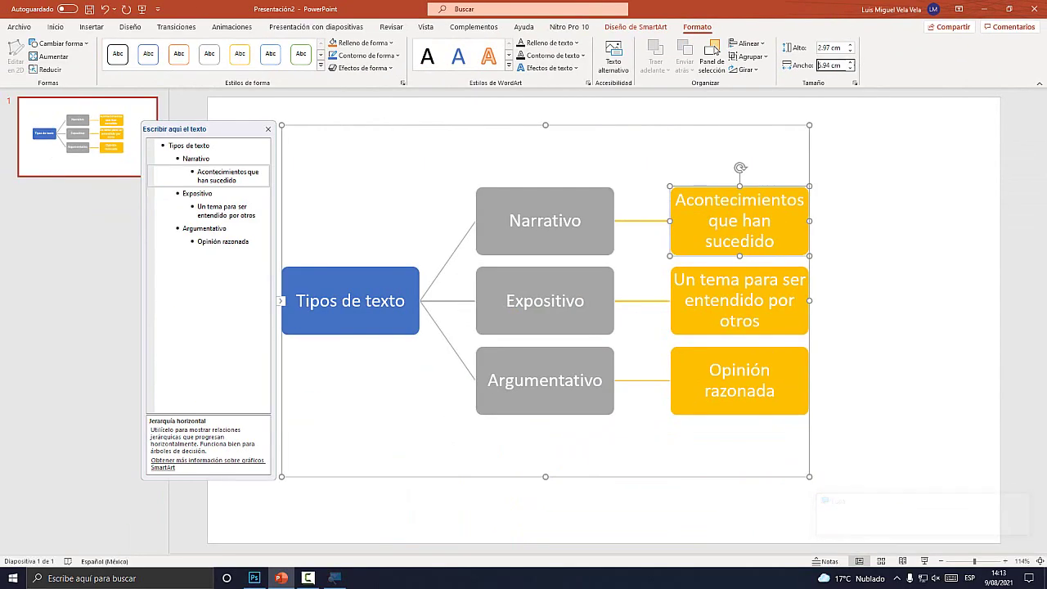
key("ctrl+a")
key("Return")
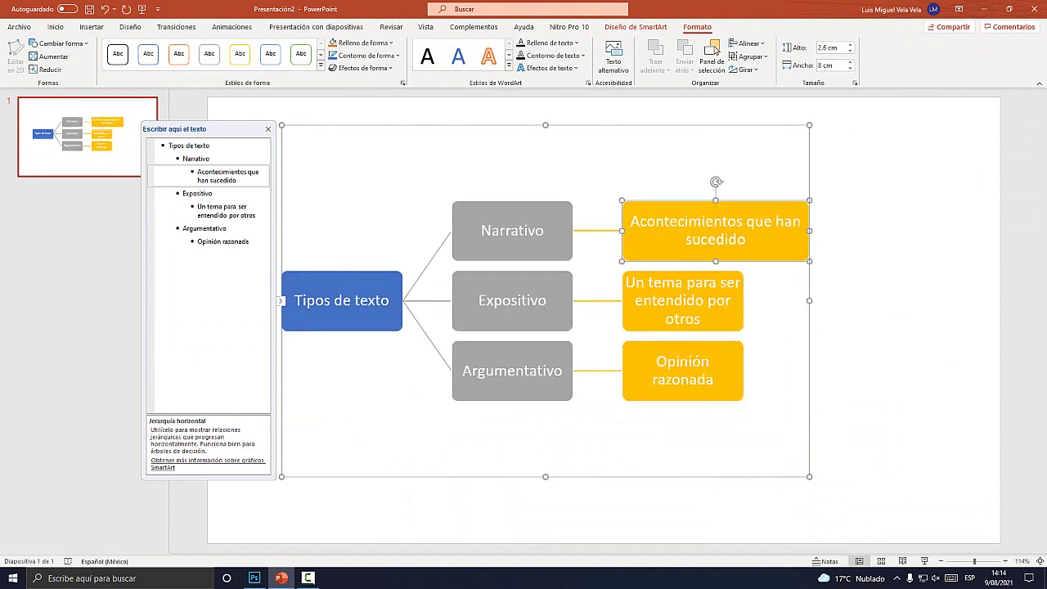
key("Down")
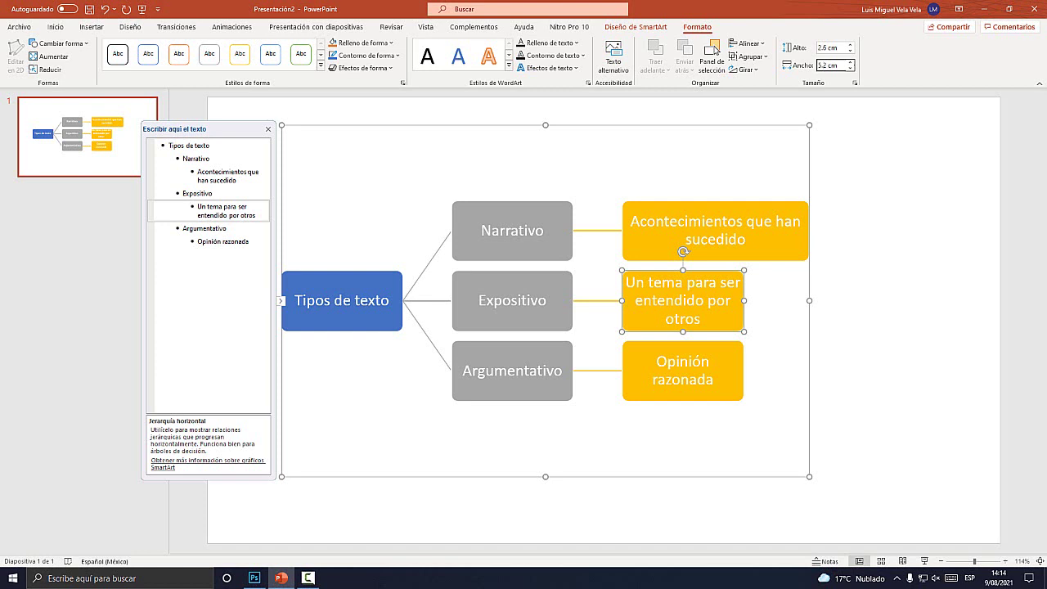
type("8")
key("Return")
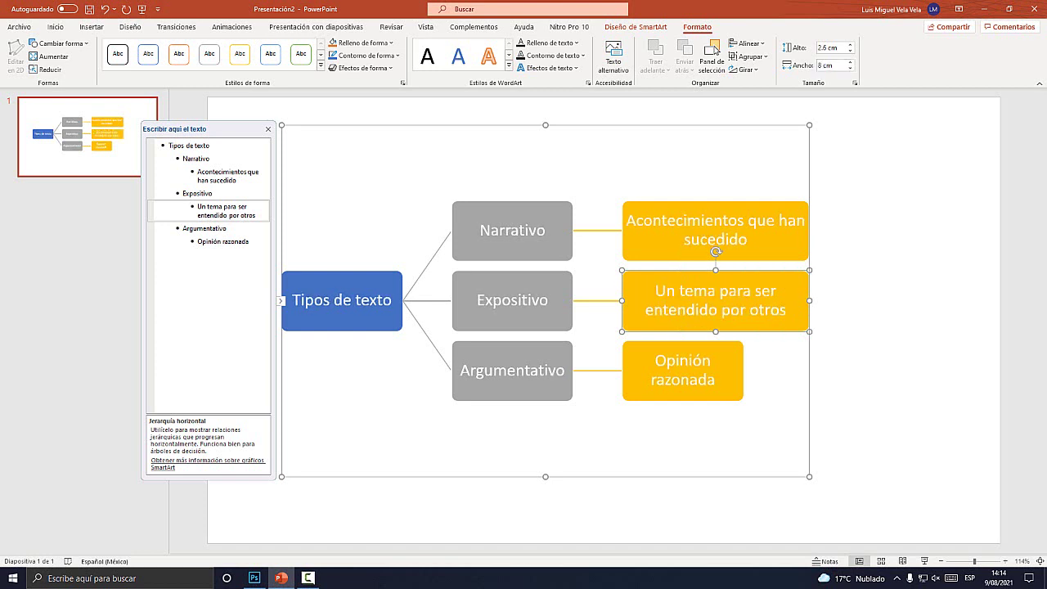
key("Down")
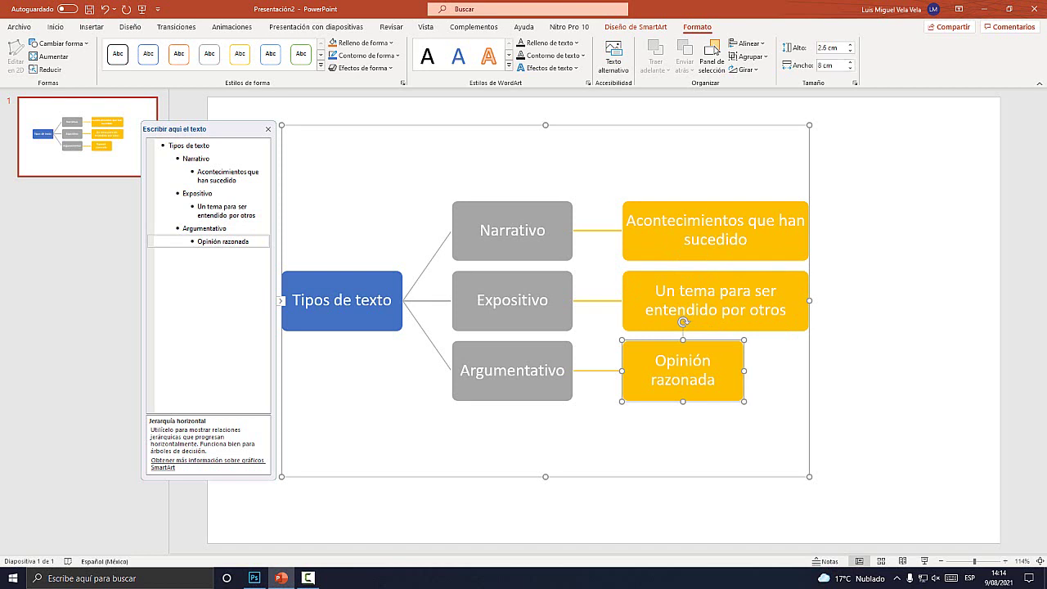
key("Return")
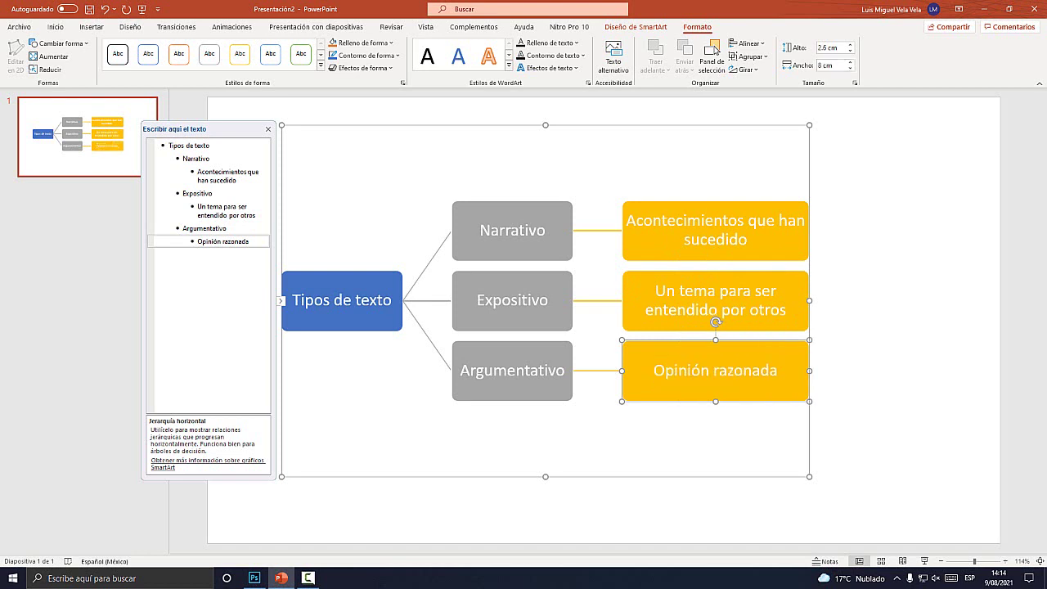
key("Up")
key("Up")
key("Return")
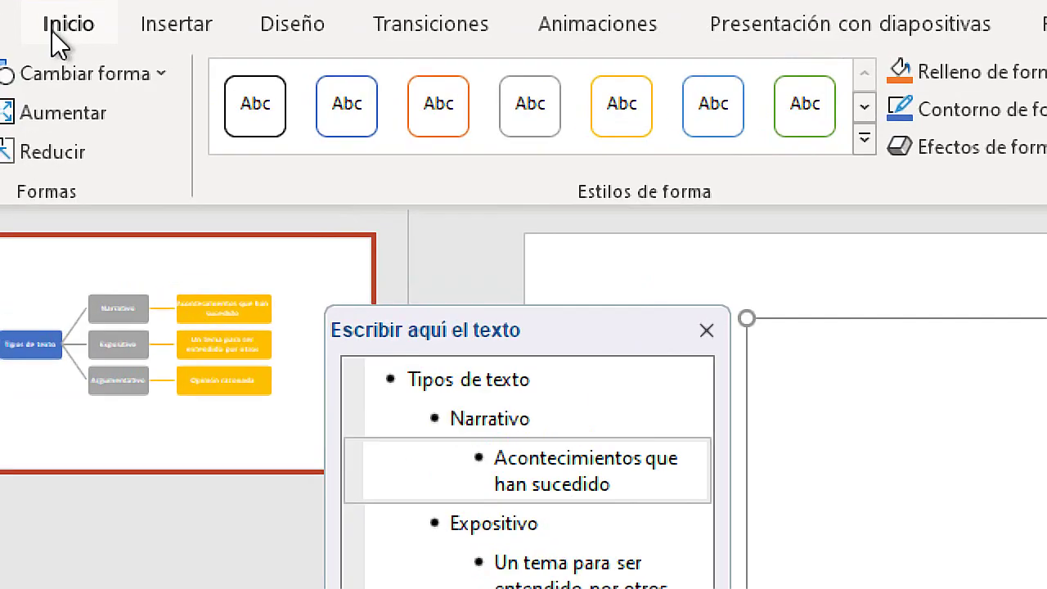
Step: Make the text in the three yellow description boxes black
left_click(52, 30)
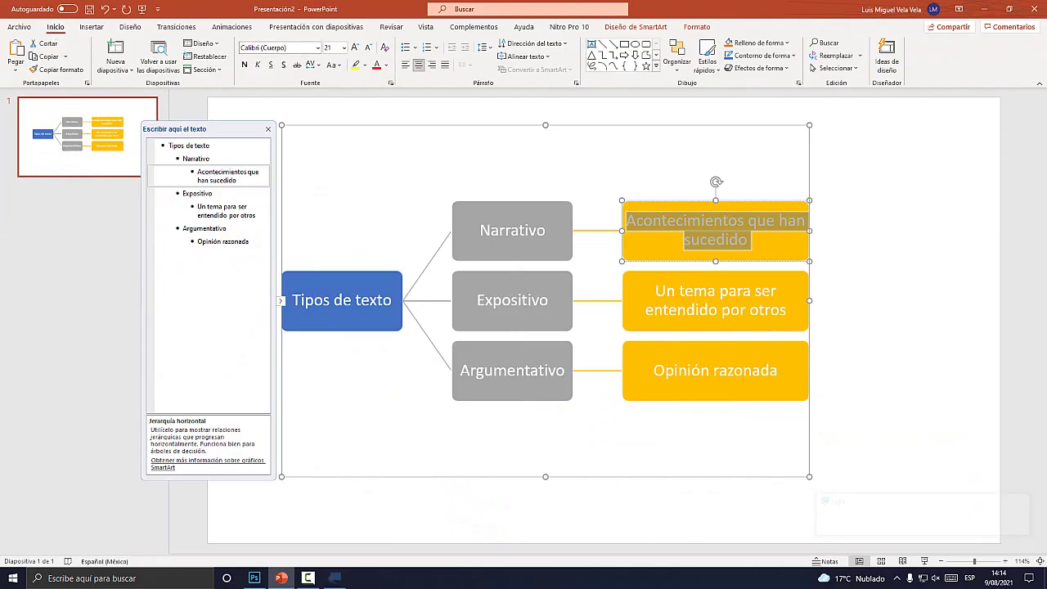
left_click(386, 65)
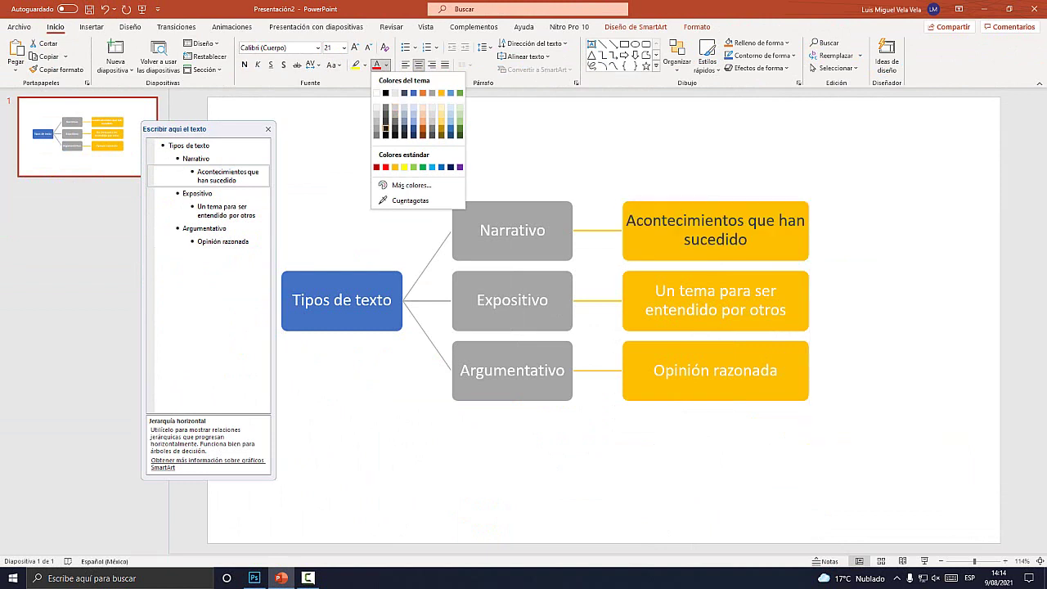
left_click(394, 87)
triple_click(715, 300)
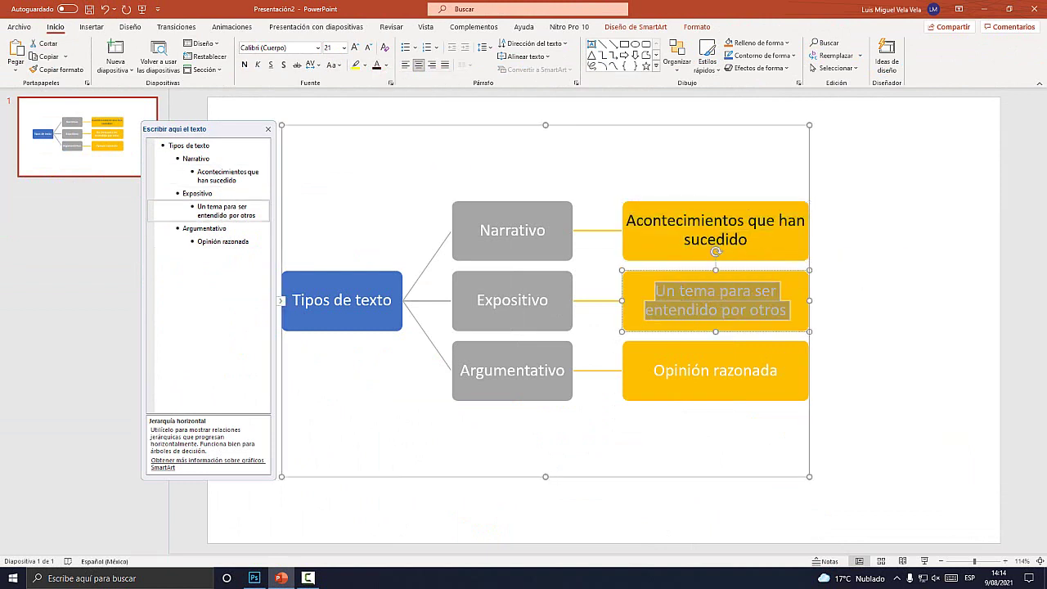
left_click(377, 66)
triple_click(716, 370)
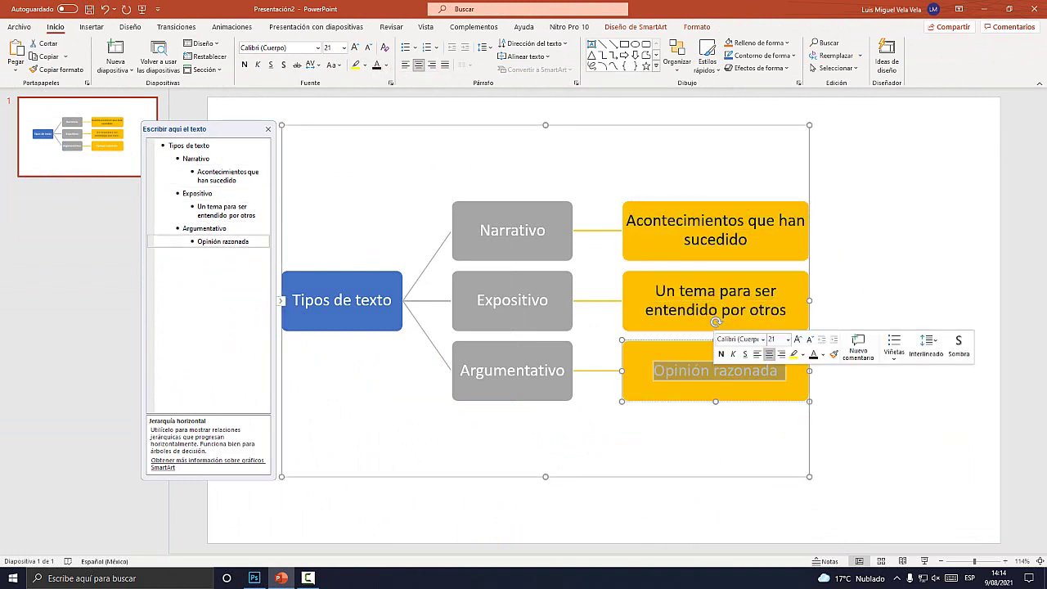
left_click(376, 66)
key("Escape")
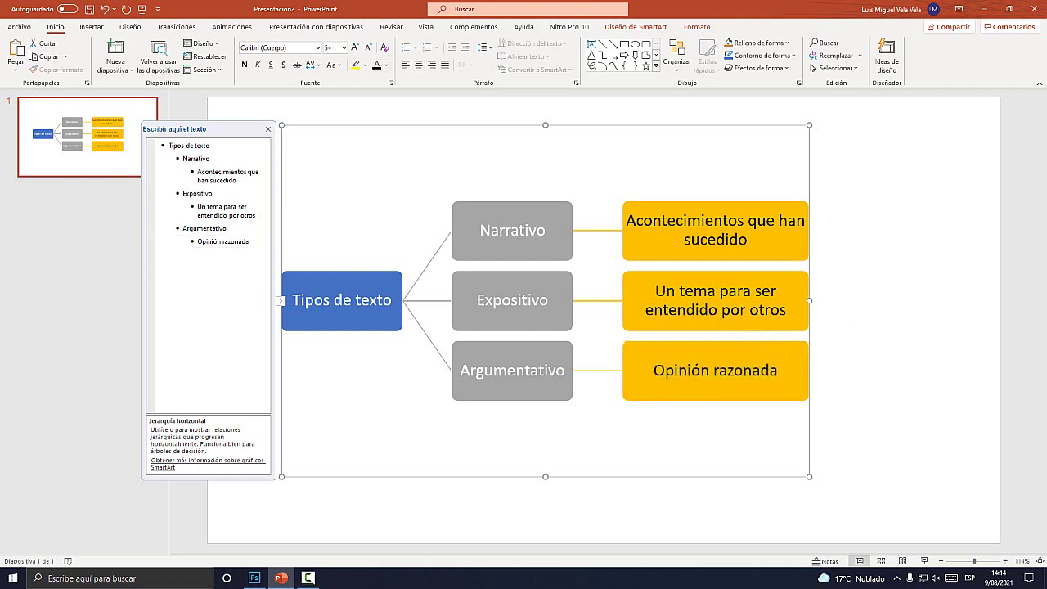
key("Escape")
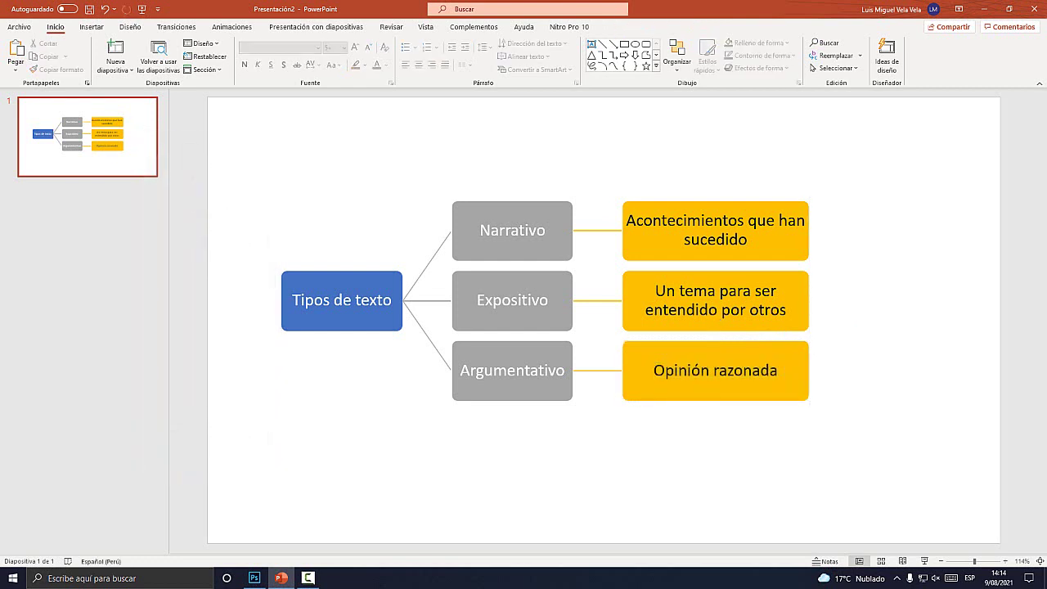
Step: Enlarge the SmartArt diagram toward both corners to fill most of the slide
left_click(409, 188)
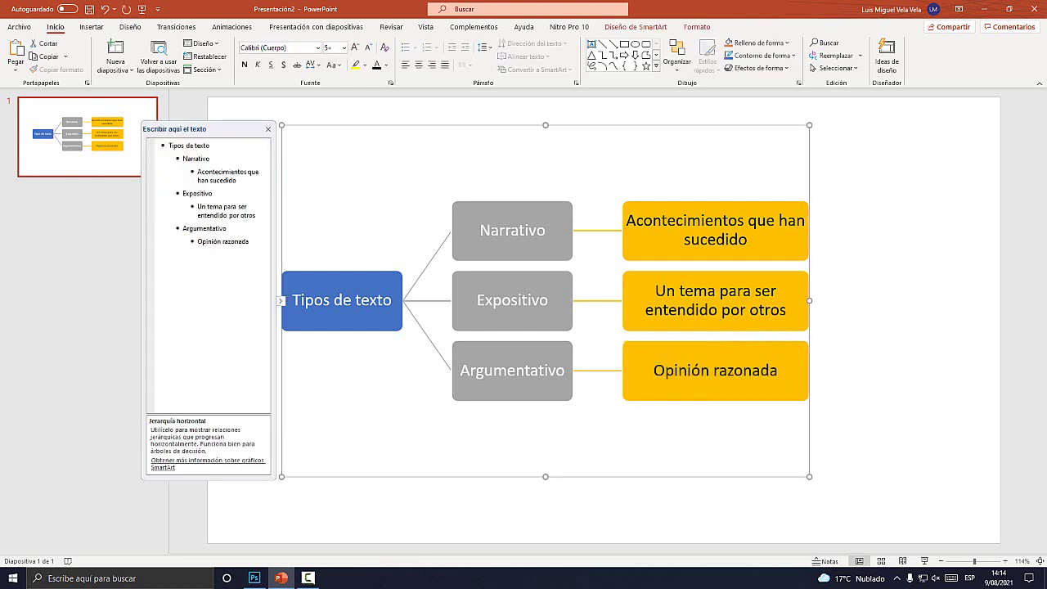
left_click_drag(809, 476, 980, 537)
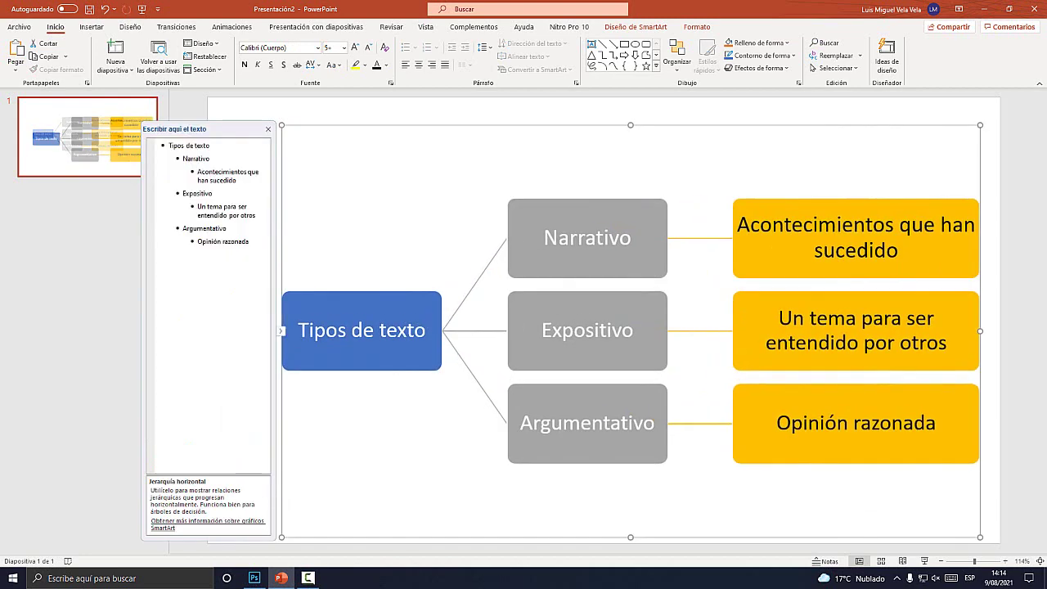
left_click_drag(281, 125, 231, 108)
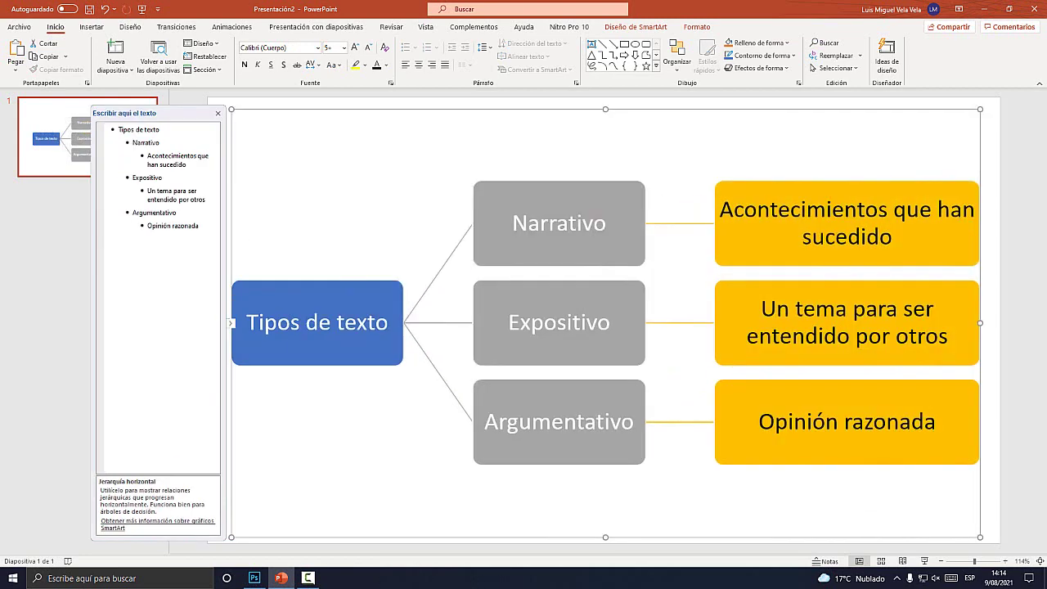
key("Escape")
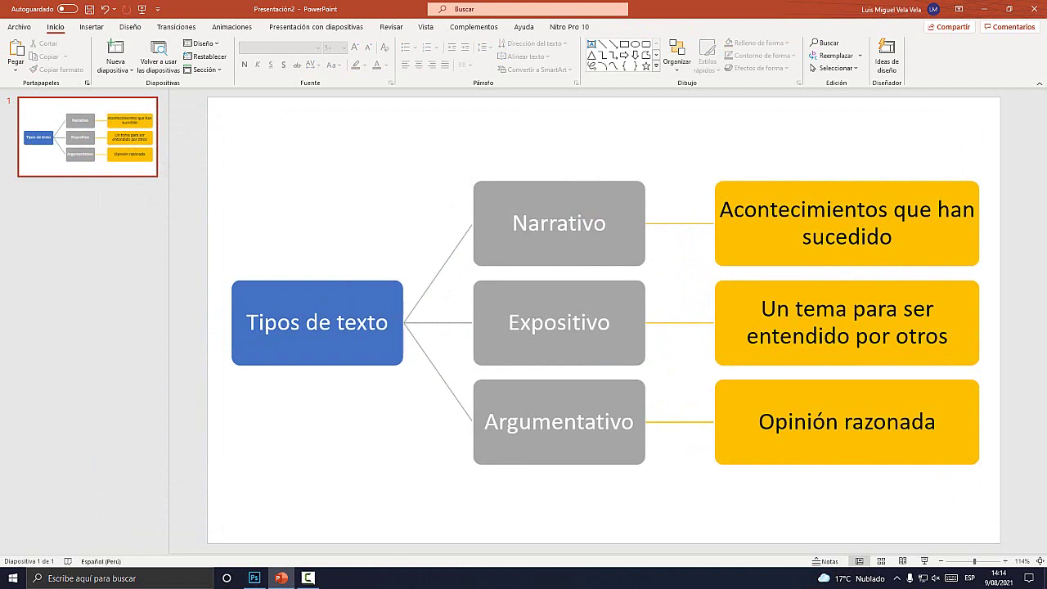
left_click(559, 245)
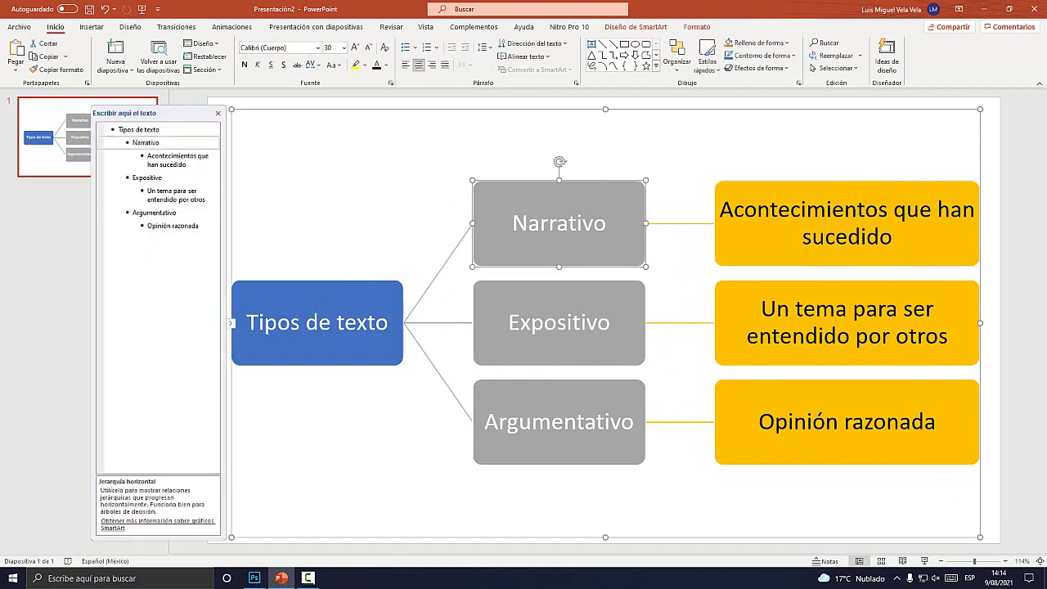
Step: Apply the third flat SmartArt style for pale blue, grey and light gold boxes
left_click(636, 26)
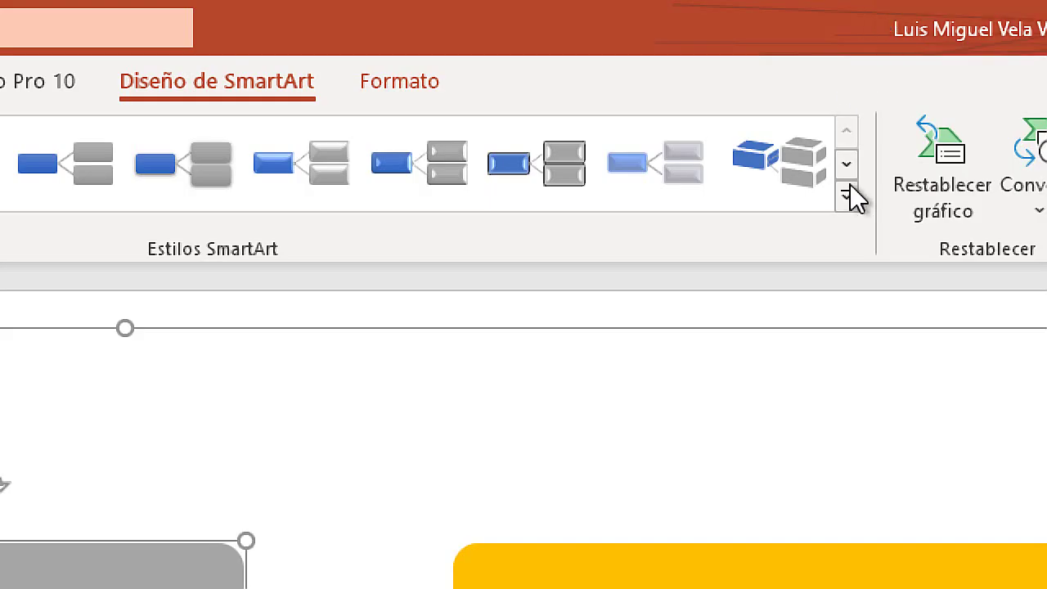
left_click(846, 196)
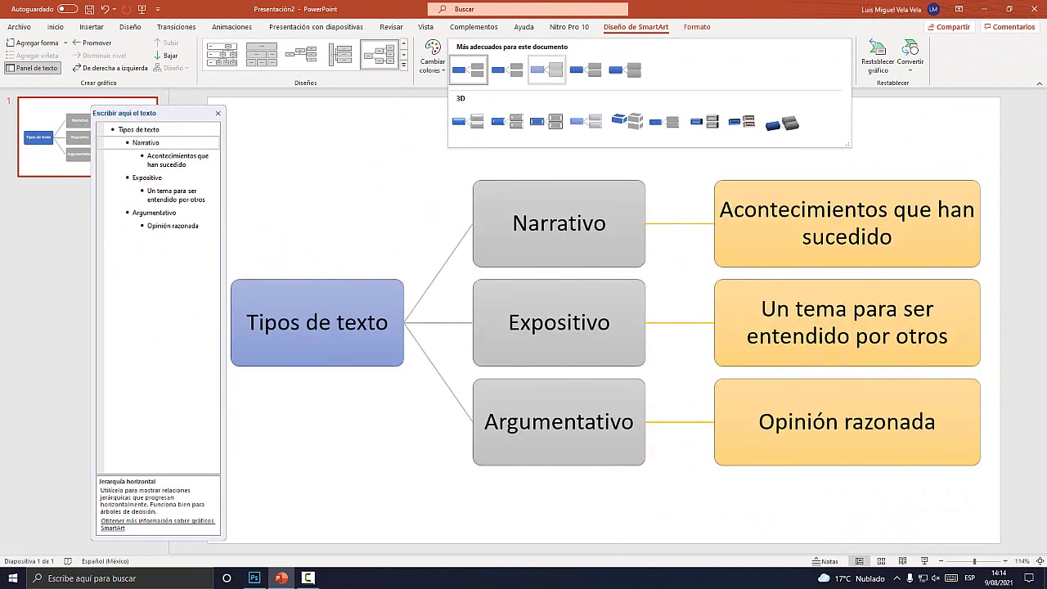
left_click(547, 70)
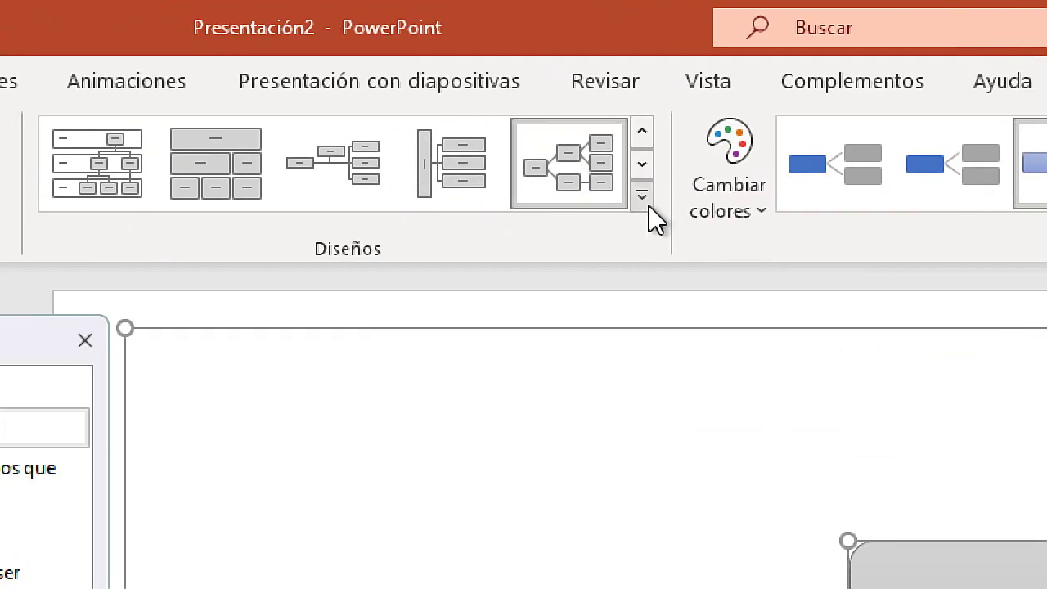
Step: Apply the Jerarquía multinivel en horizontal layout and reduce the three description texts to 32 pt
left_click(649, 205)
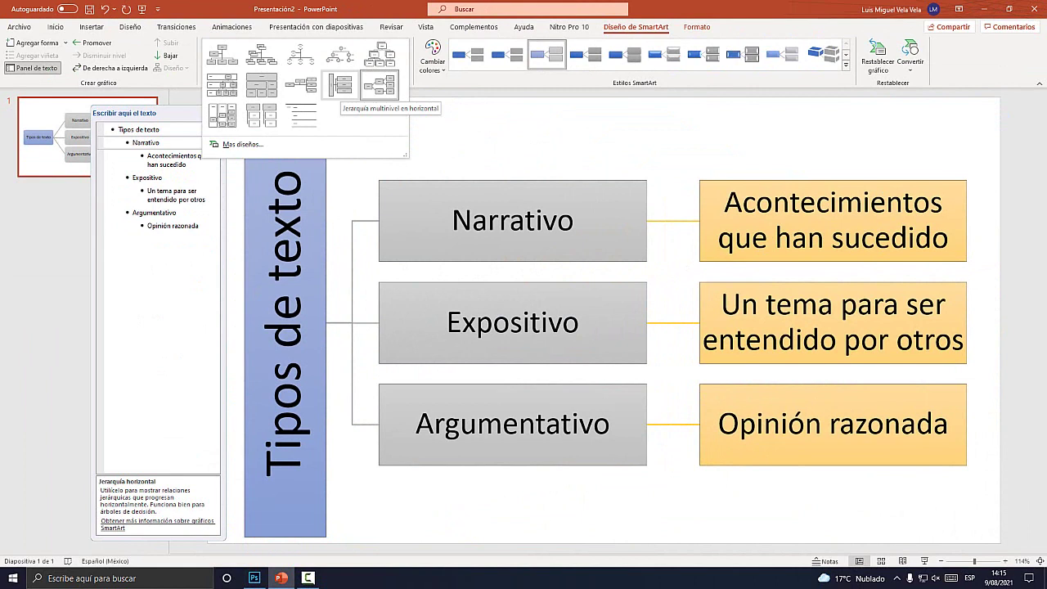
left_click(340, 84)
triple_click(833, 221)
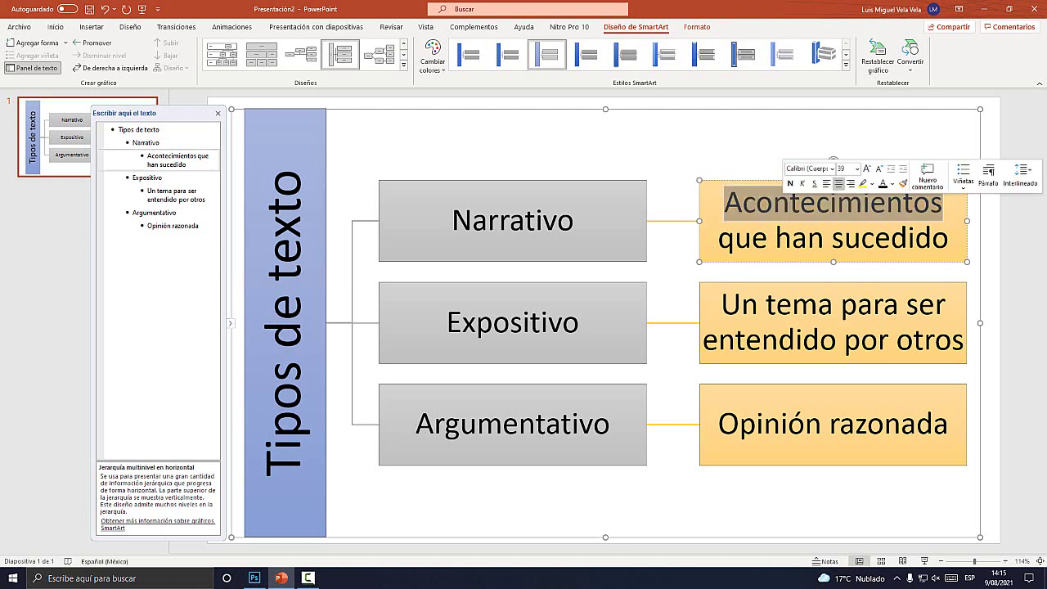
left_click(879, 168)
left_click(879, 169)
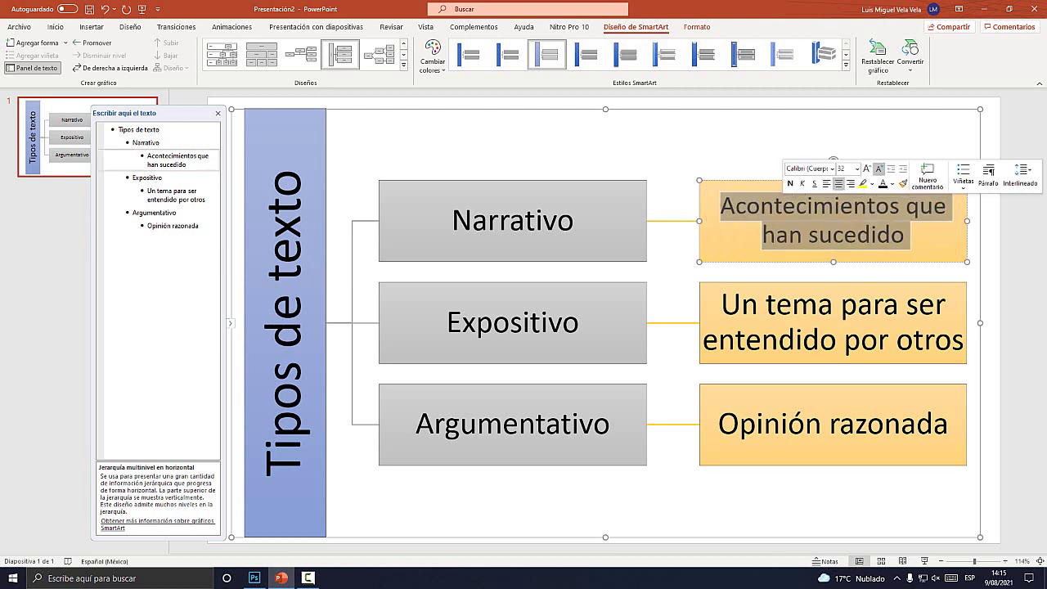
triple_click(833, 323)
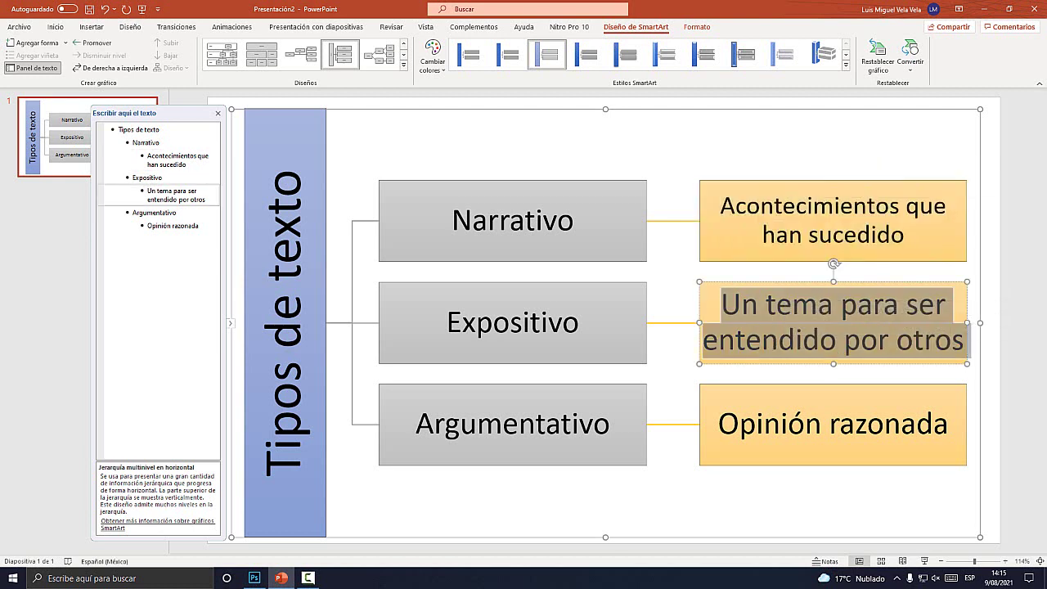
left_click(55, 26)
key("ctrl+shift+less")
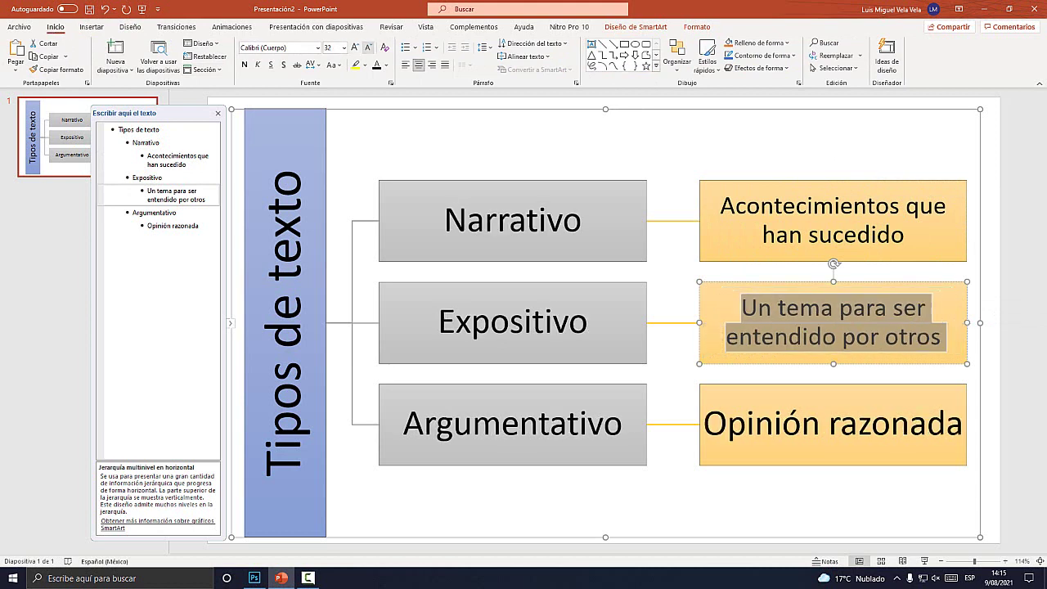
triple_click(833, 424)
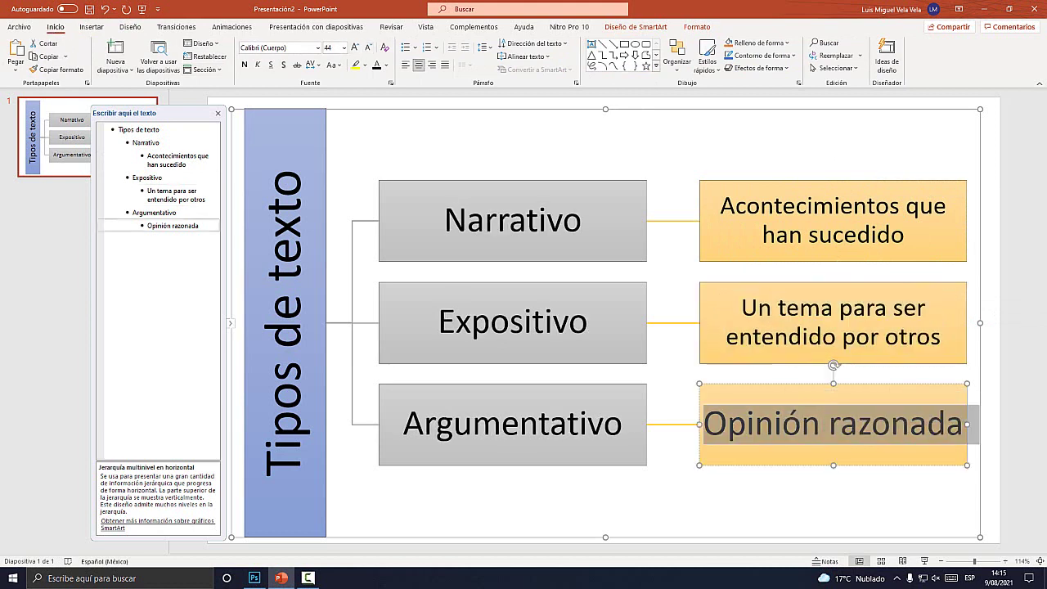
key("ctrl+shift+less")
key("ctrl+shift+less")
key("ctrl+shift+less")
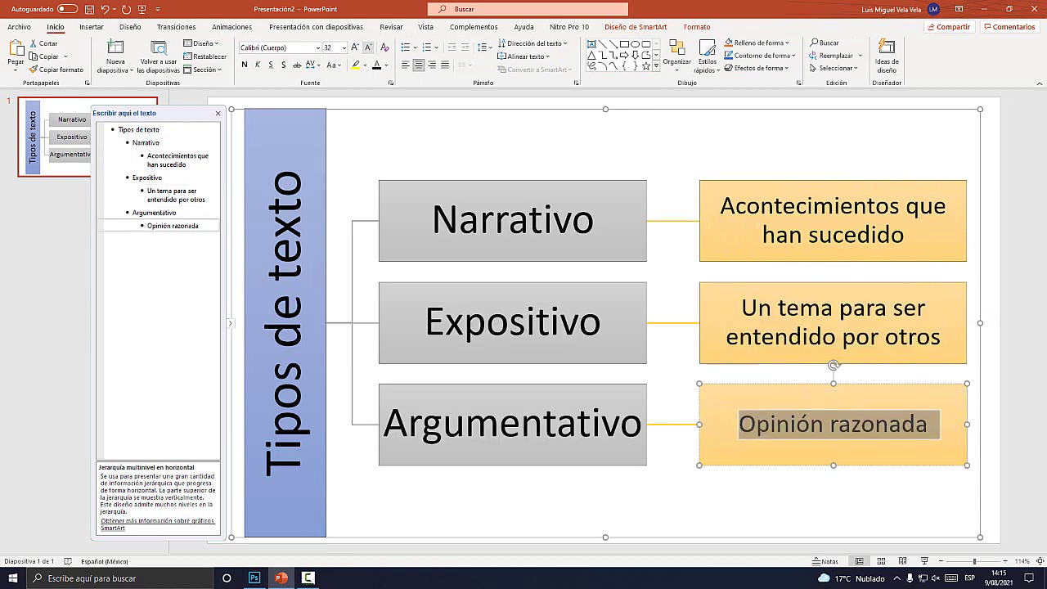
key("Escape")
key("Escape")
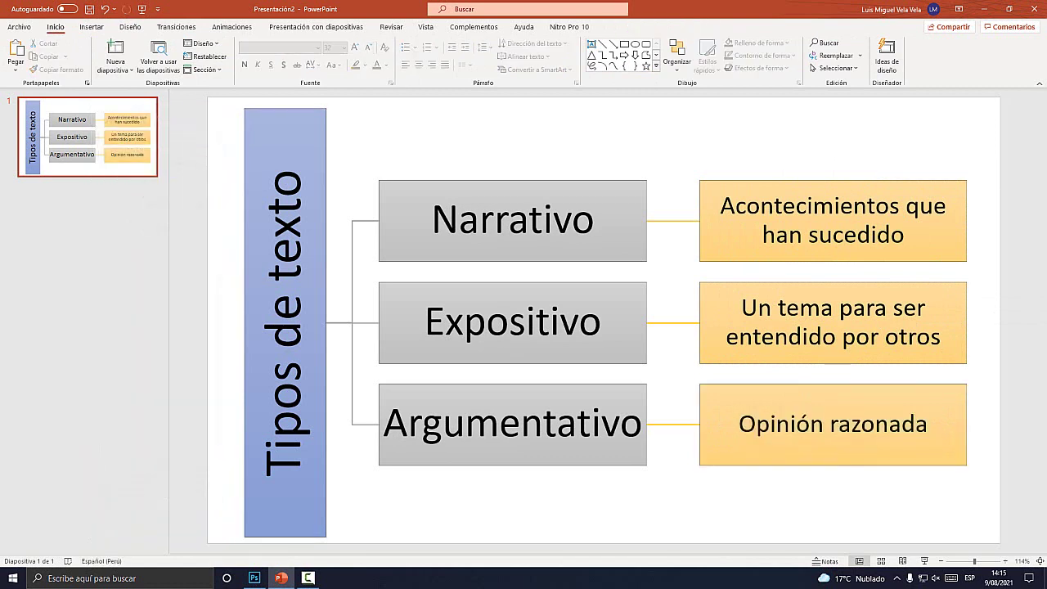
Step: Launch Chrome and search Google for 'fondo para diapositivas'
key("super+s")
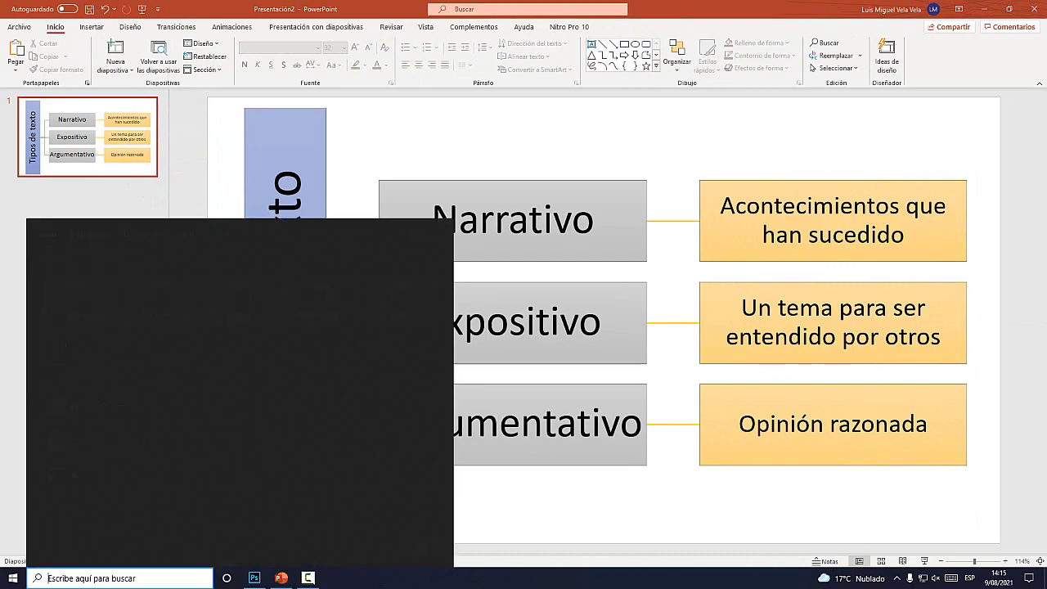
type("chrome")
key("Return")
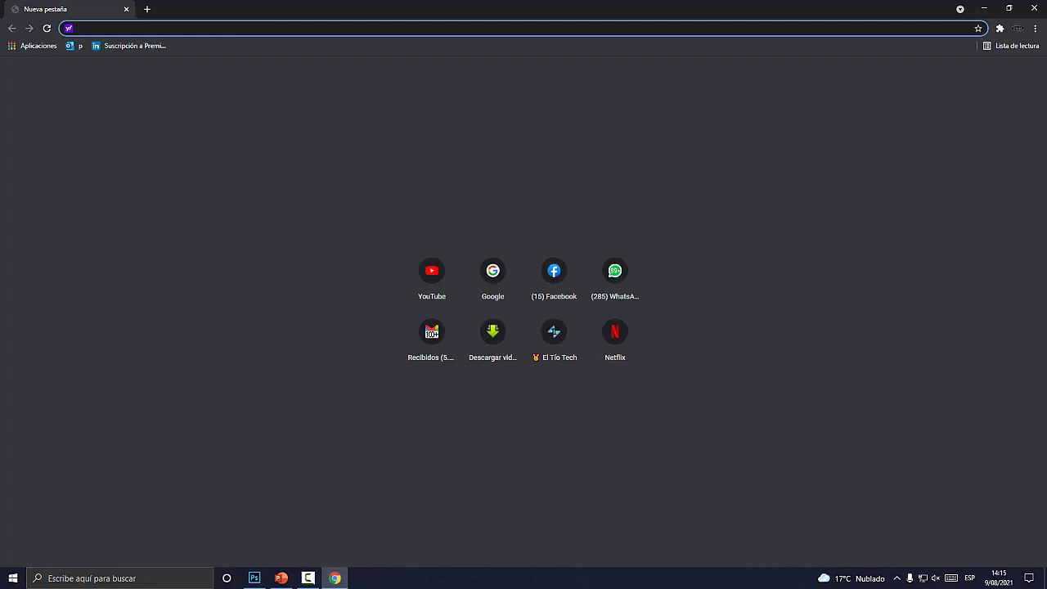
type("google.")
key("Return")
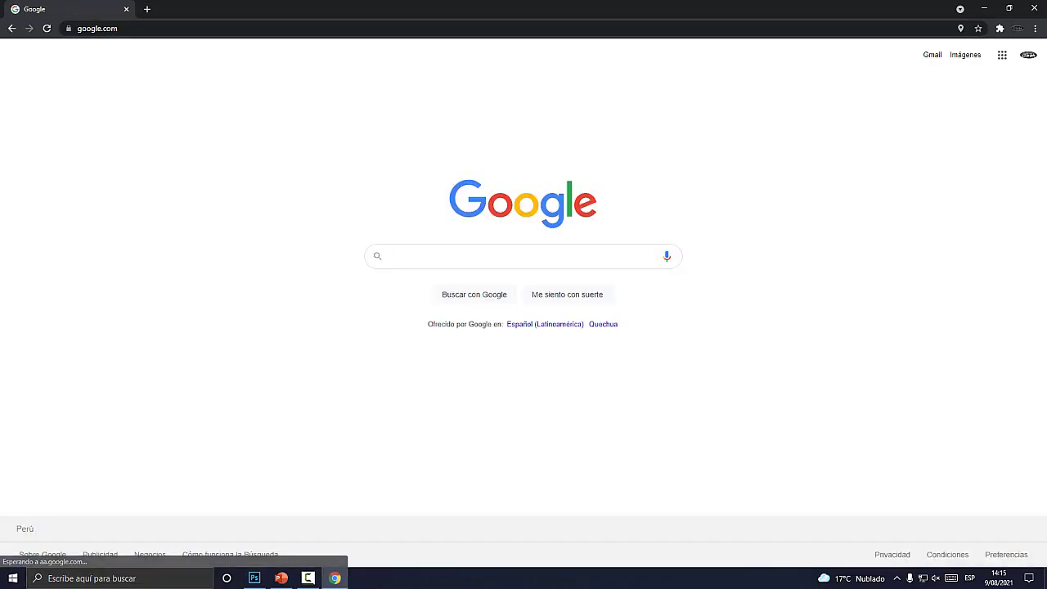
type("fondo para di")
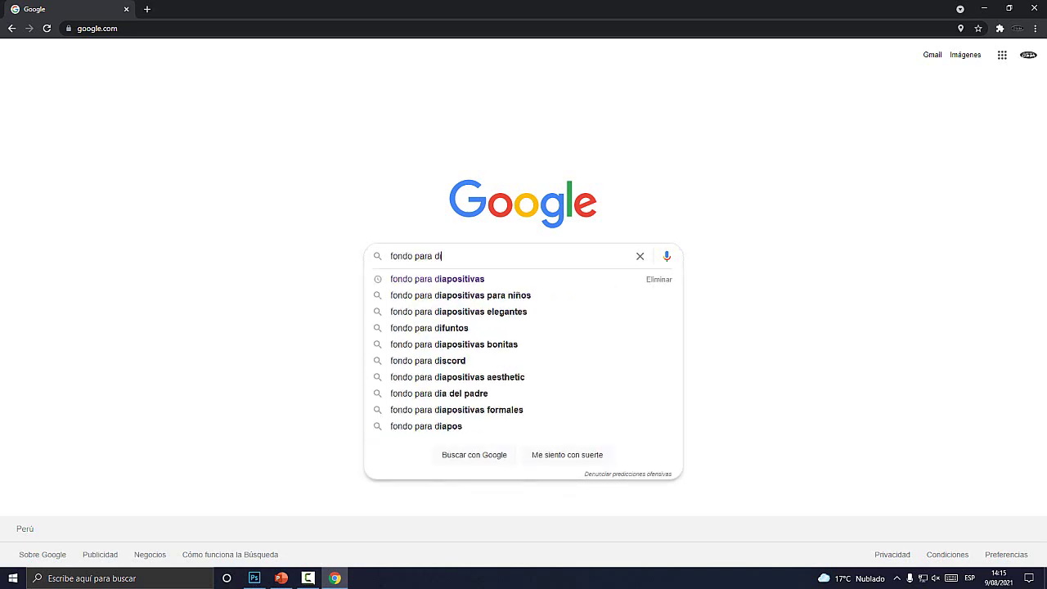
type("apositivas")
key("Return")
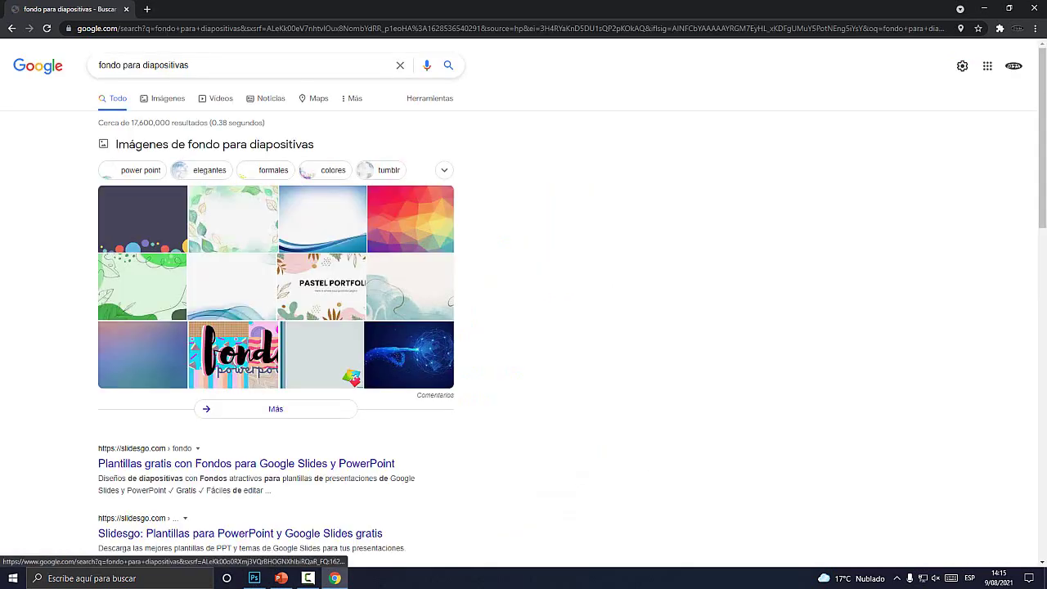
Step: Switch to image results and preview the green leafy Crehana background
left_click(164, 97)
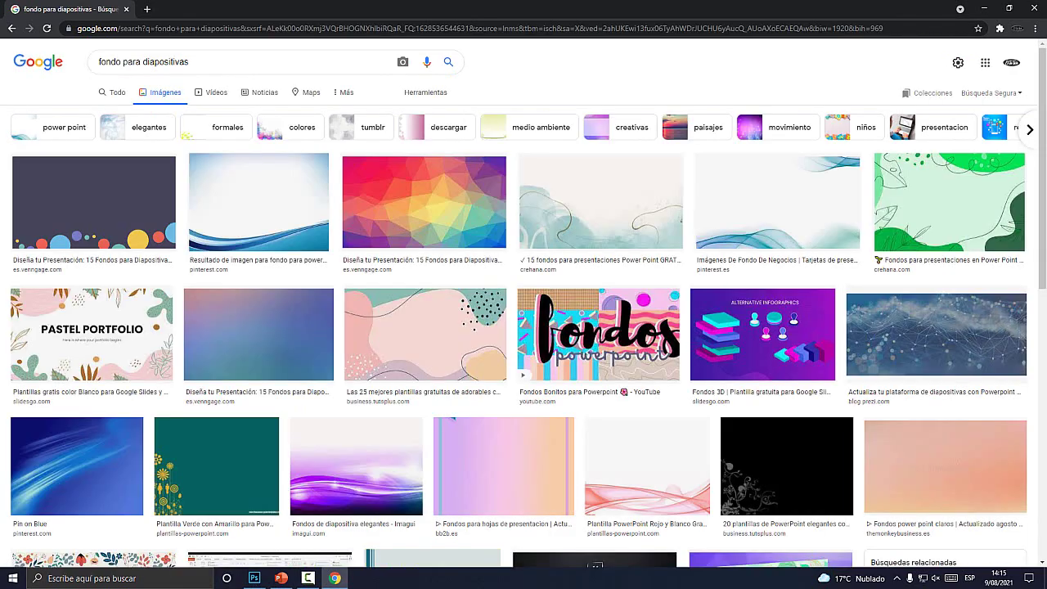
scroll(937, 231, "down", 2)
scroll(936, 232, "down", 4)
scroll(936, 231, "up", 5)
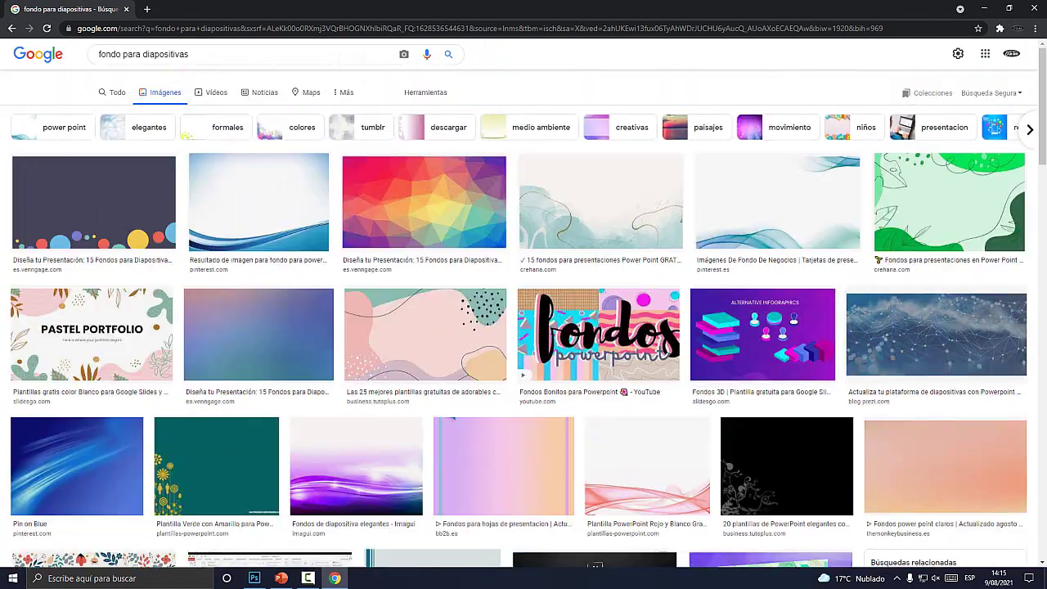
left_click(937, 232)
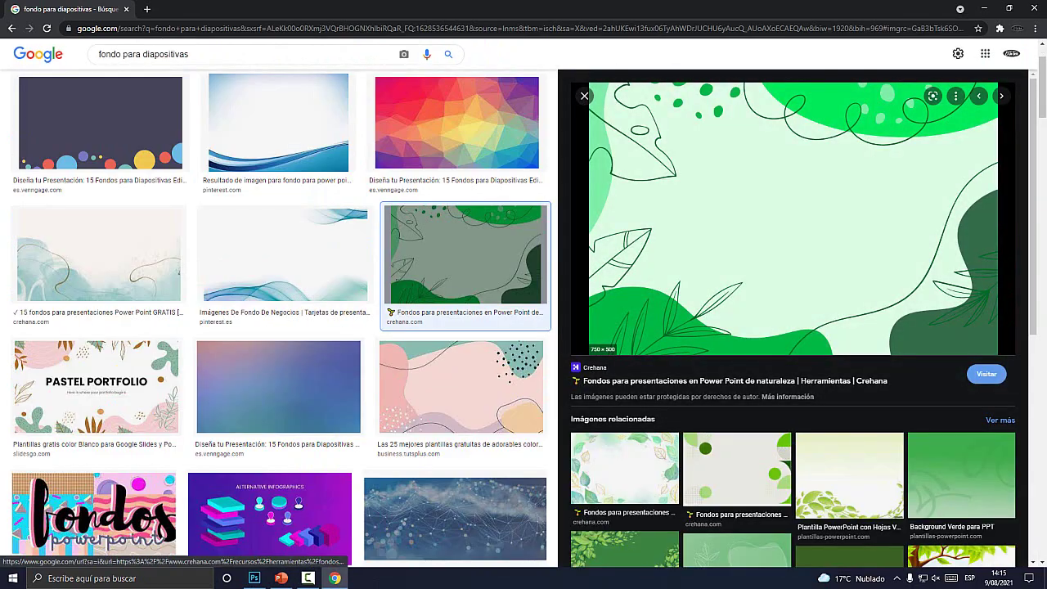
scroll(937, 232, "down", 3)
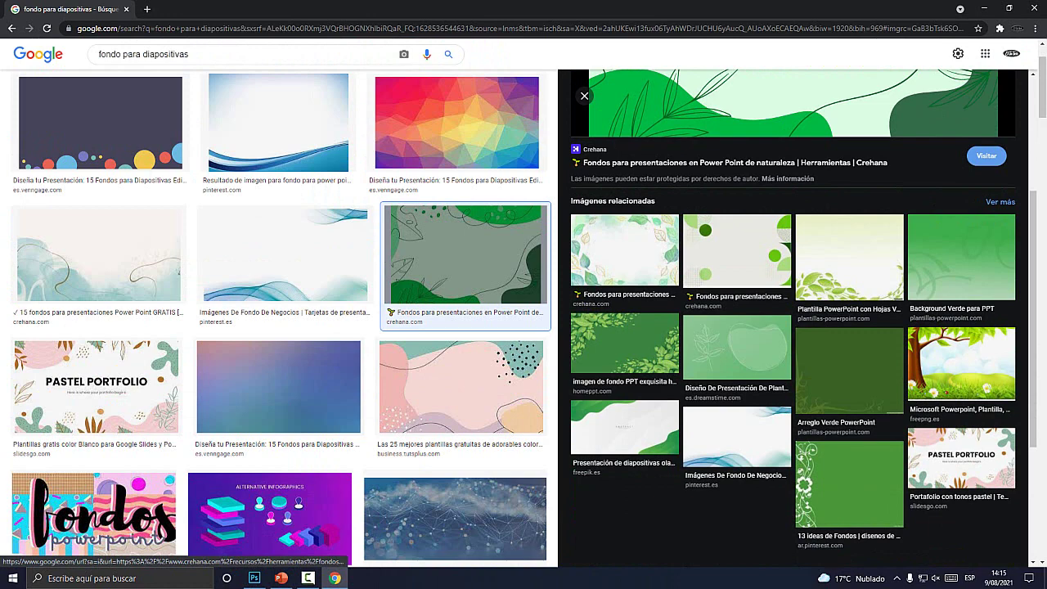
scroll(849, 328, "down", 5)
scroll(849, 327, "up", 6)
Step: Preview several related leaf backgrounds, ending on 'Fondo abstracto de hojas tropicales'
left_click(849, 302)
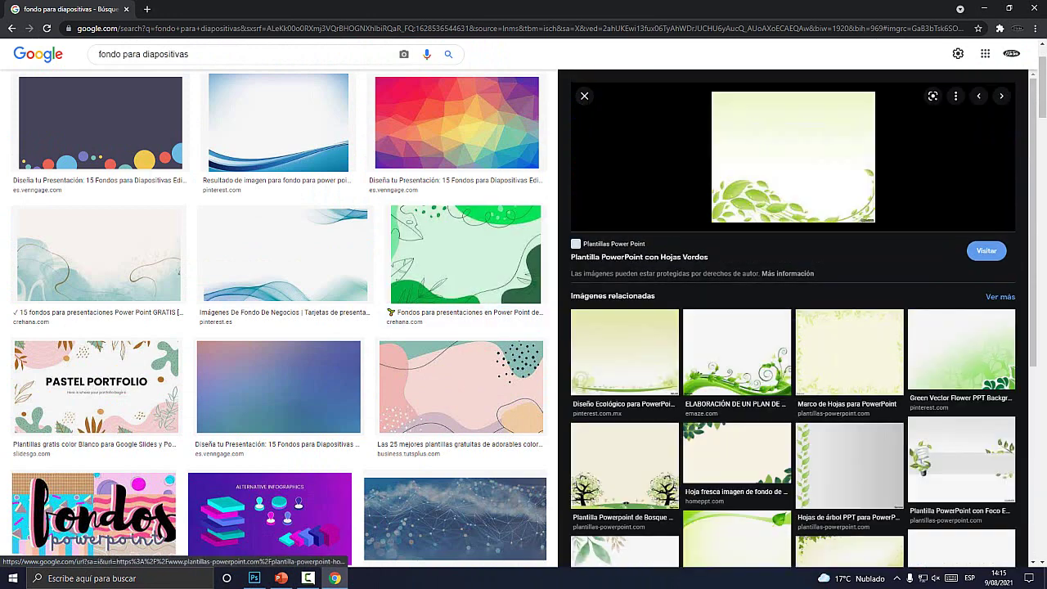
left_click(624, 352)
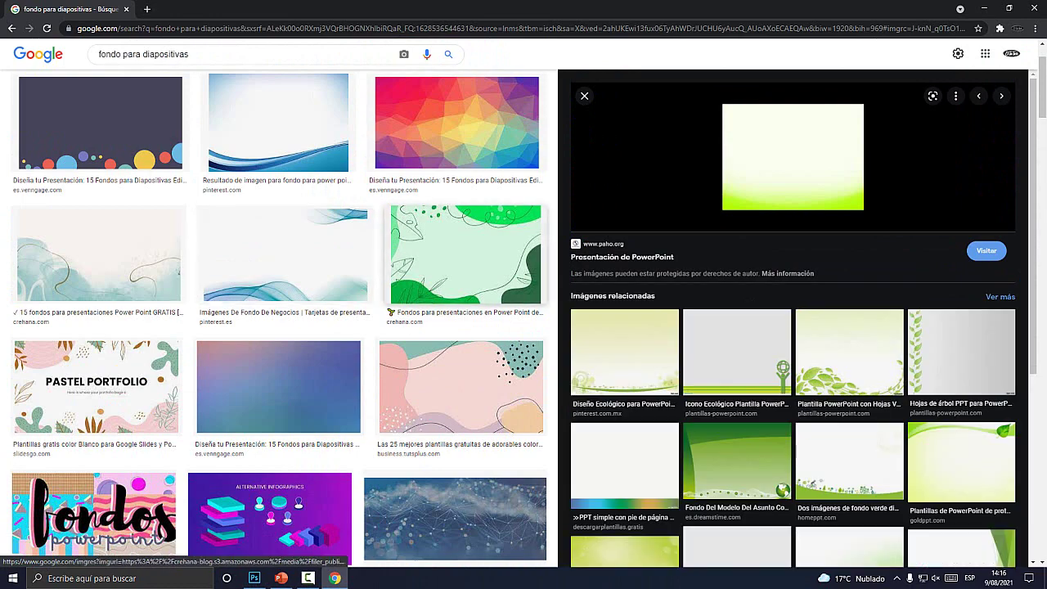
left_click(465, 255)
scroll(736, 327, "down", 2)
left_click(624, 246)
scroll(736, 328, "up", 2)
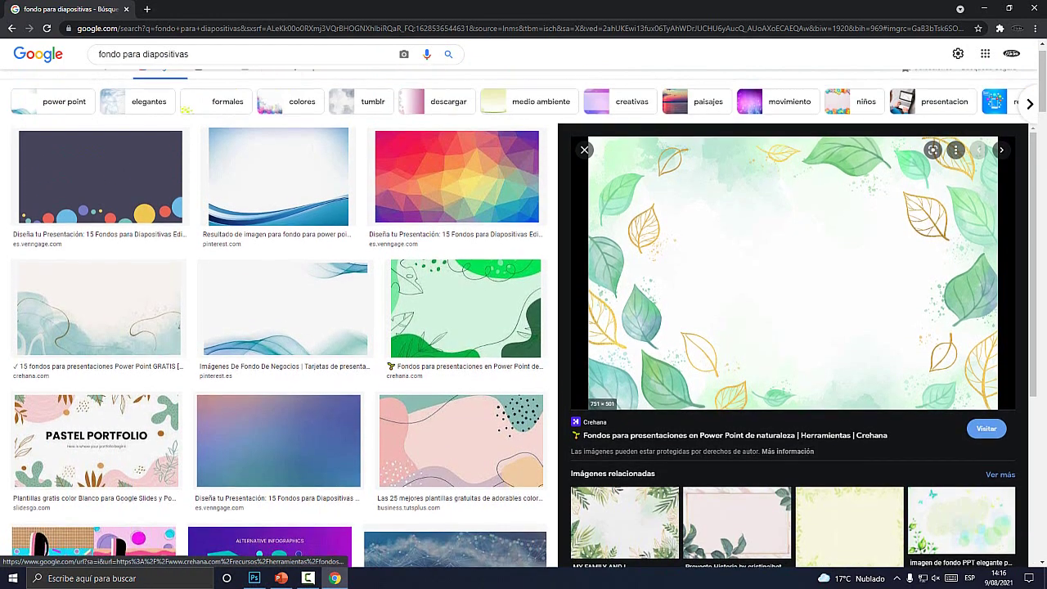
scroll(736, 327, "down", 2)
left_click(624, 360)
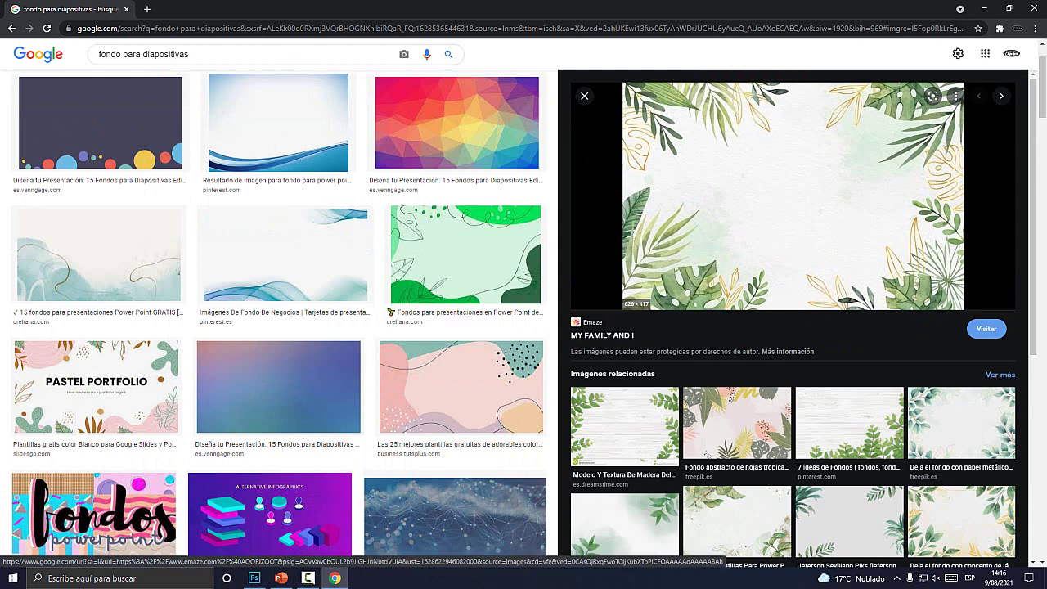
left_click(736, 423)
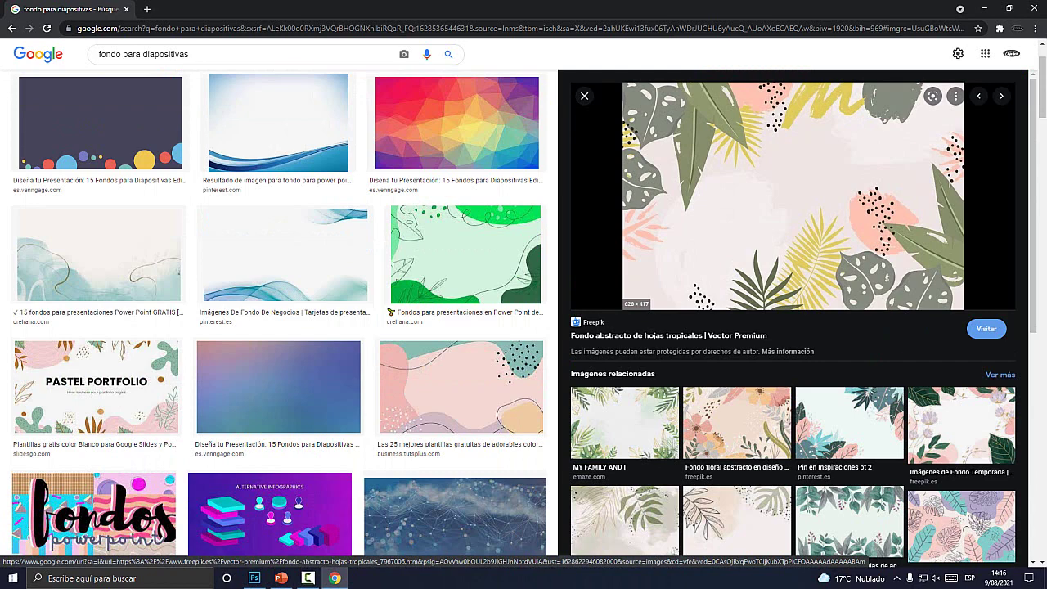
Step: Save the tropical-leaves image to the Desktop and return to PowerPoint
right_click(683, 113)
left_click(736, 216)
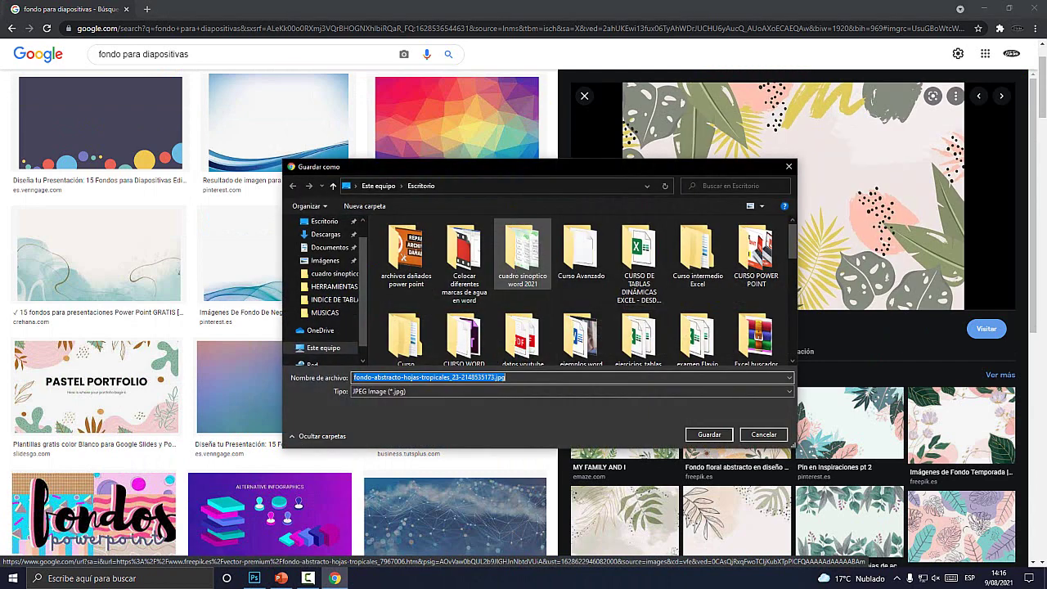
left_click(347, 185)
left_click(368, 201)
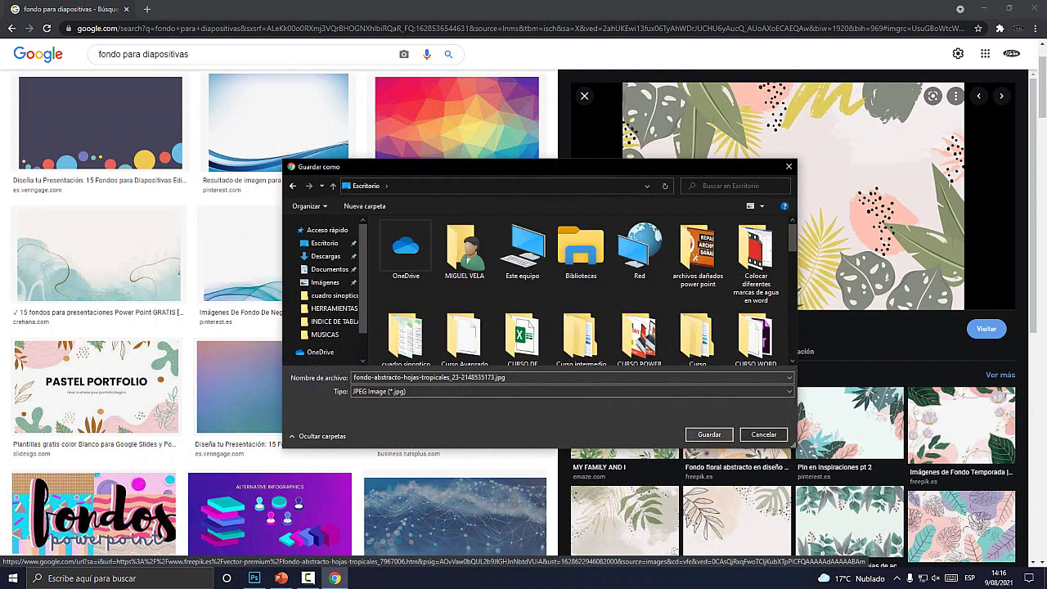
left_click(709, 435)
left_click(280, 579)
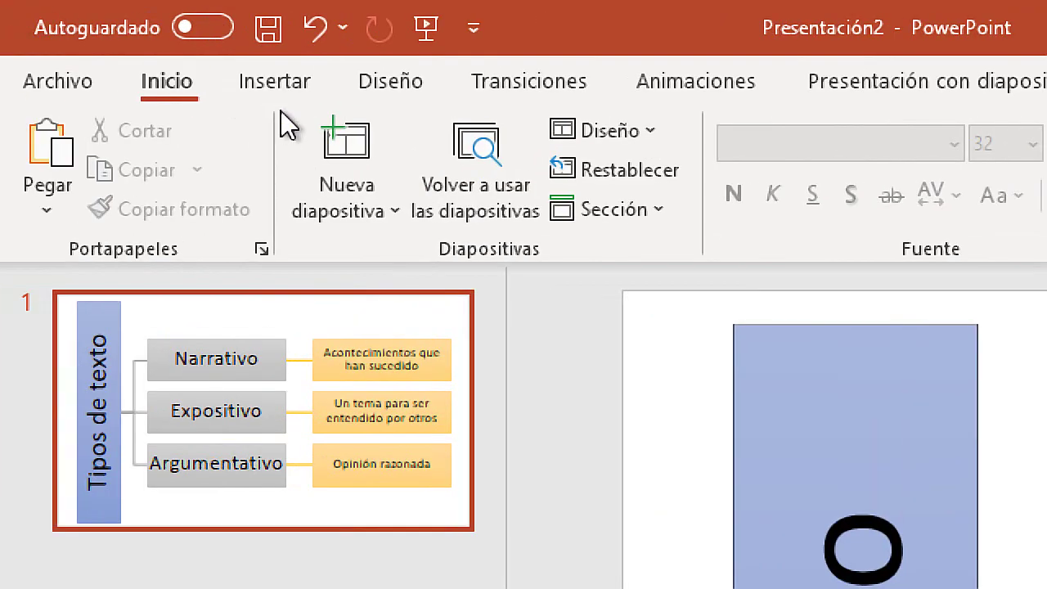
Step: Insert the tropical-leaves picture from the Desktop and move it up and left
left_click(98, 29)
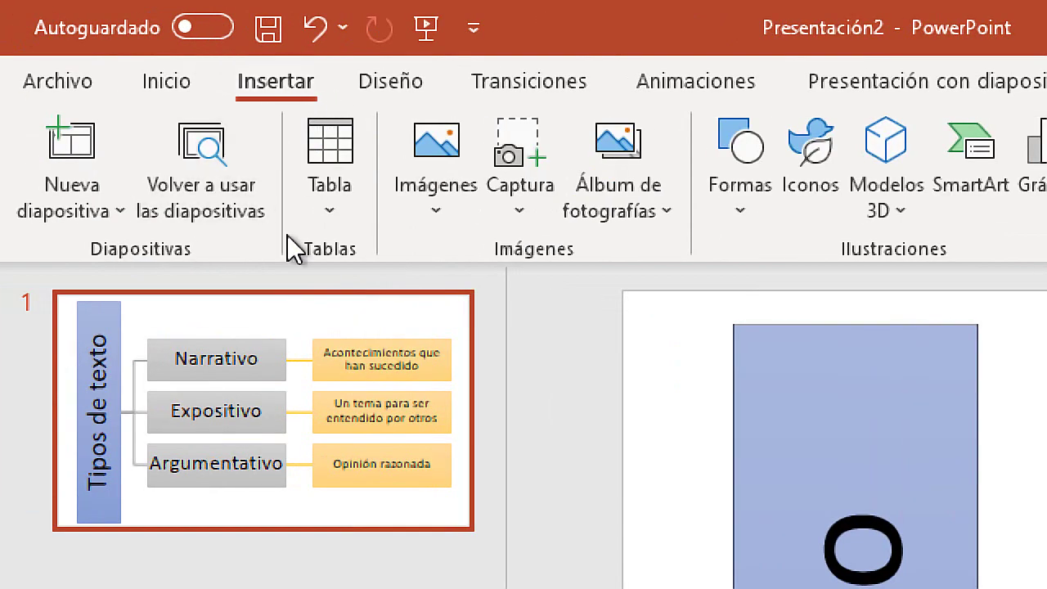
left_click(451, 188)
left_click(523, 320)
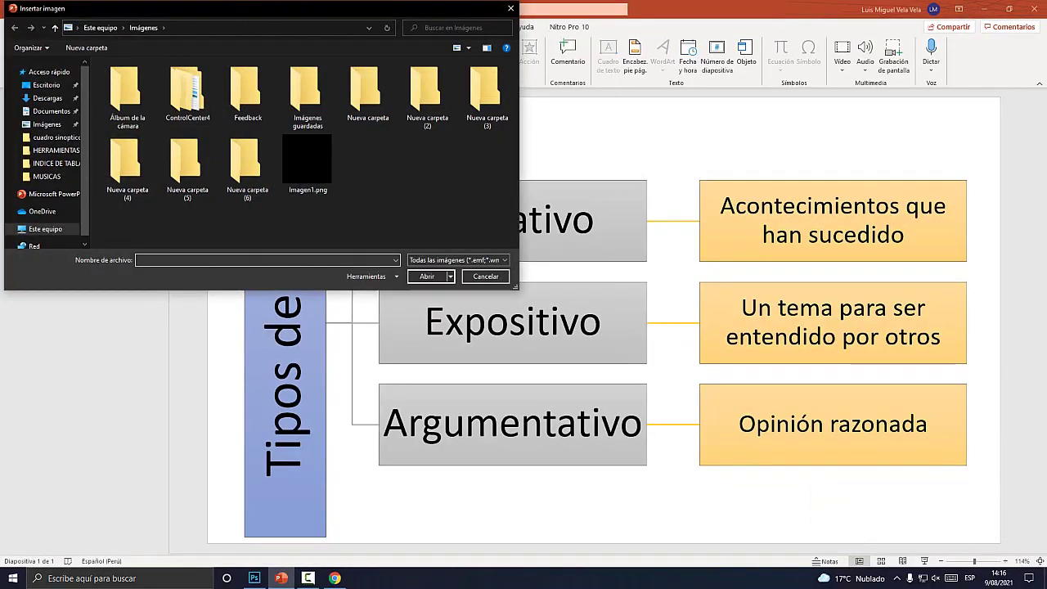
left_click(125, 28)
left_click(94, 40)
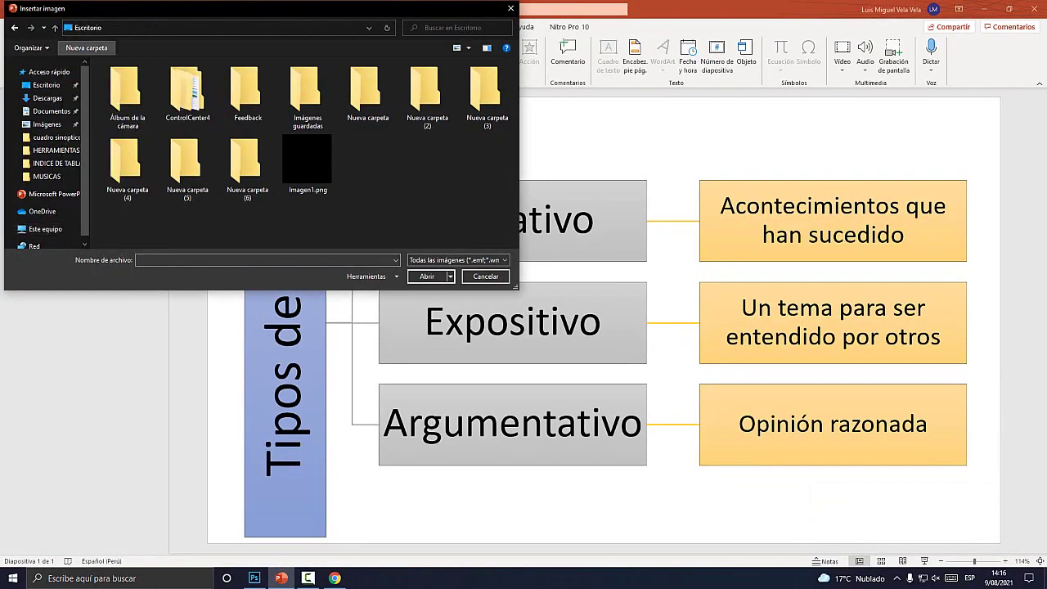
scroll(406, 90, "down", 5)
scroll(406, 94, "down", 3)
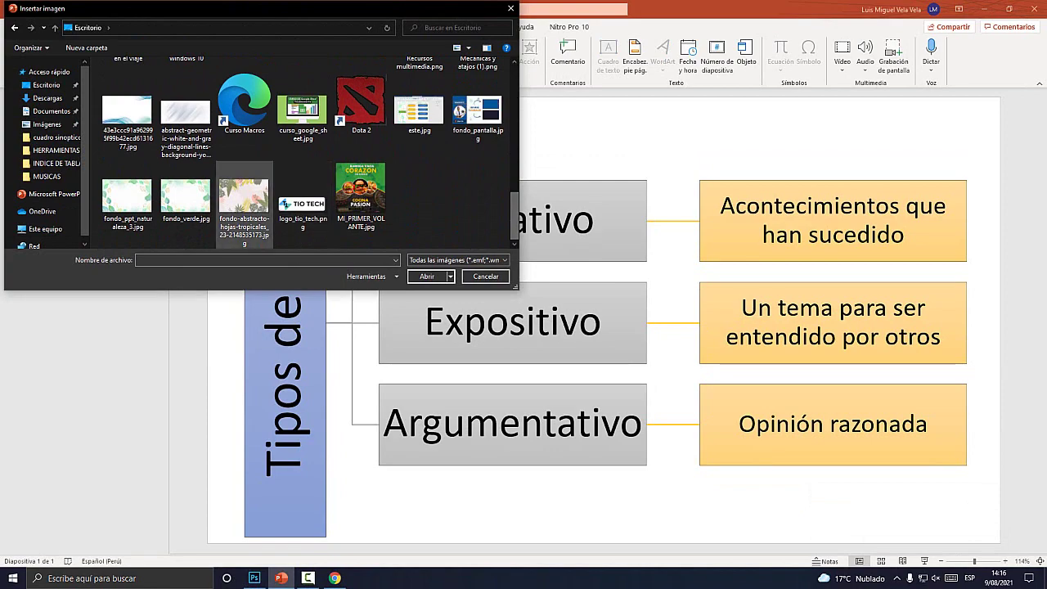
double_click(356, 188)
left_click_drag(657, 279, 574, 196)
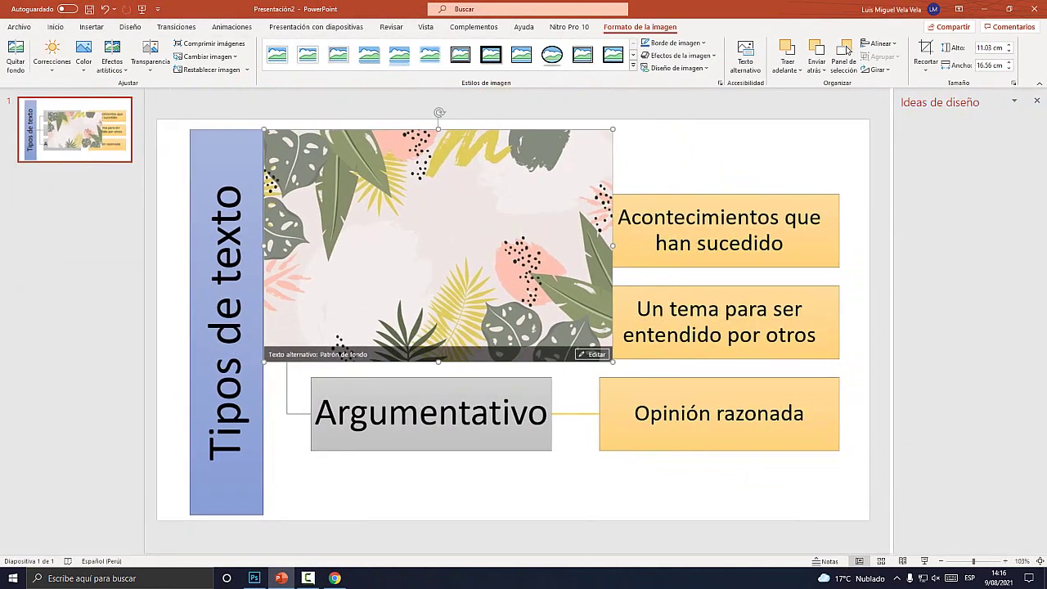
Step: Send the leaf picture to the back, behind the diagram
right_click(487, 209)
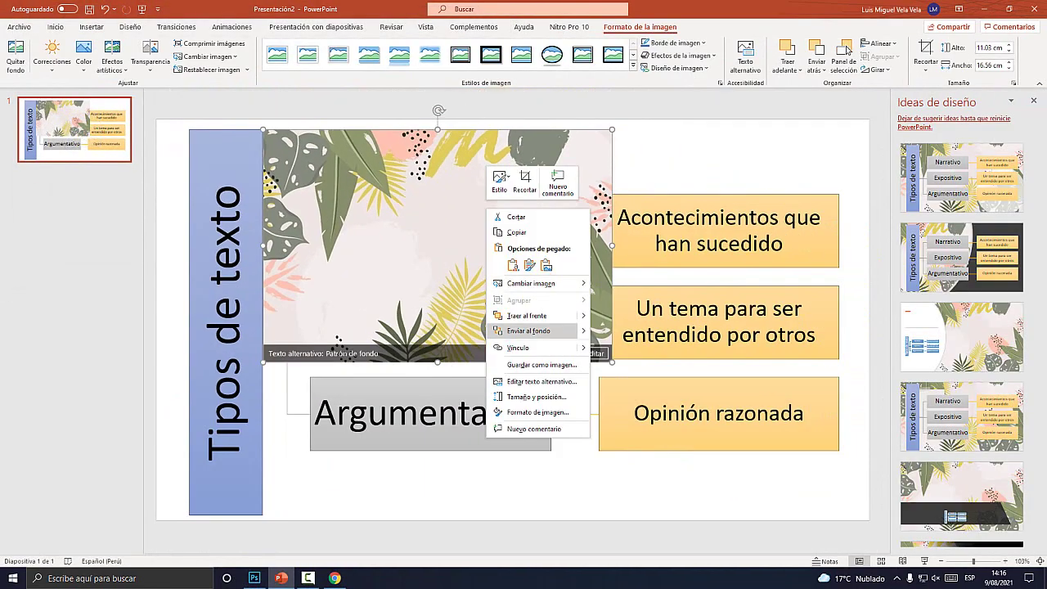
left_click(529, 330)
left_click(597, 232)
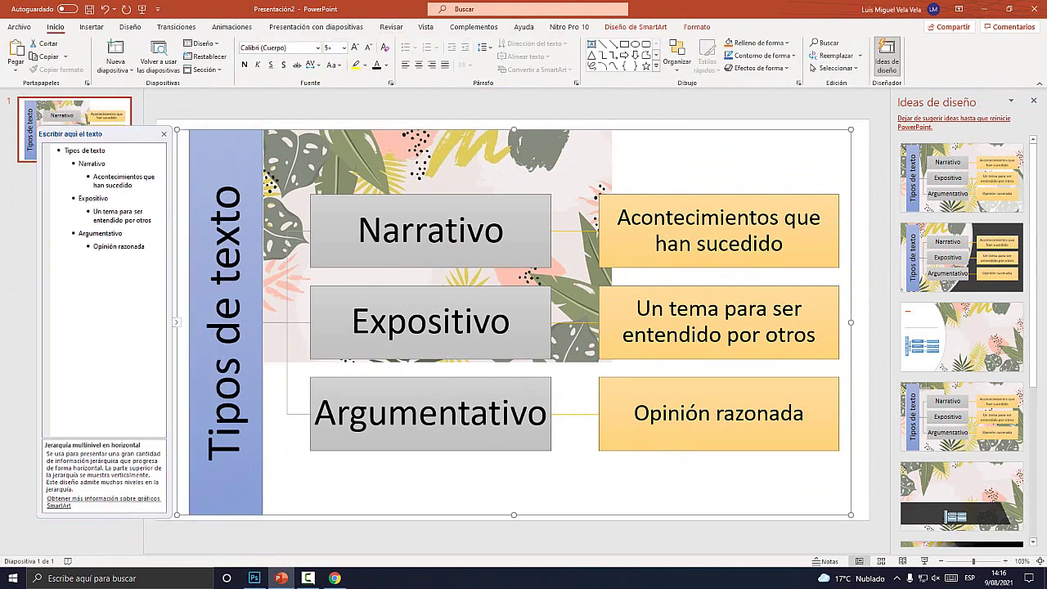
Step: Compare several Design Ideas, apply the dark floral-panel design, and close the pane
left_click(961, 257)
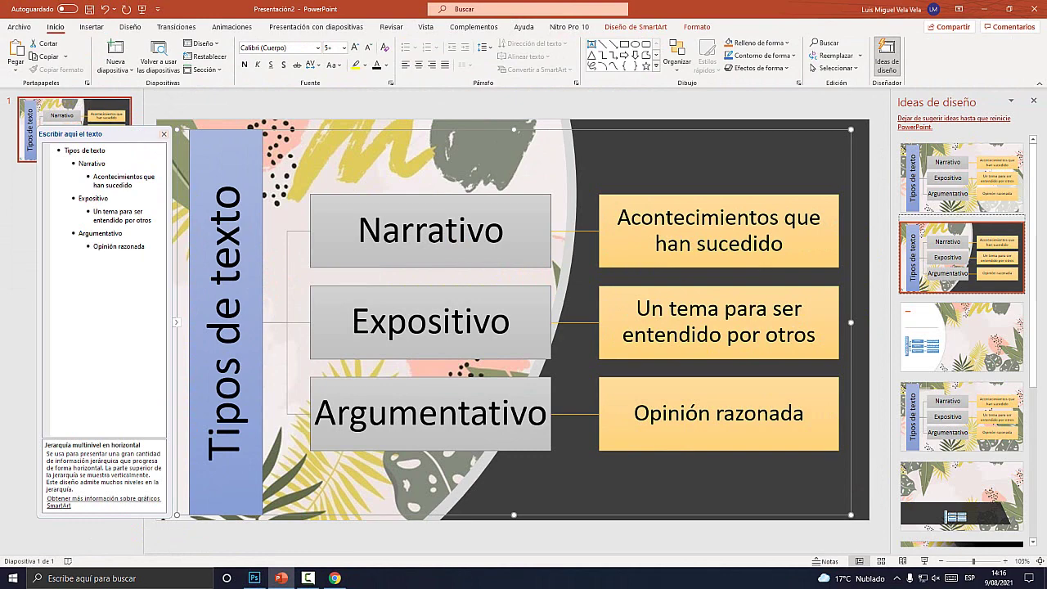
left_click(961, 336)
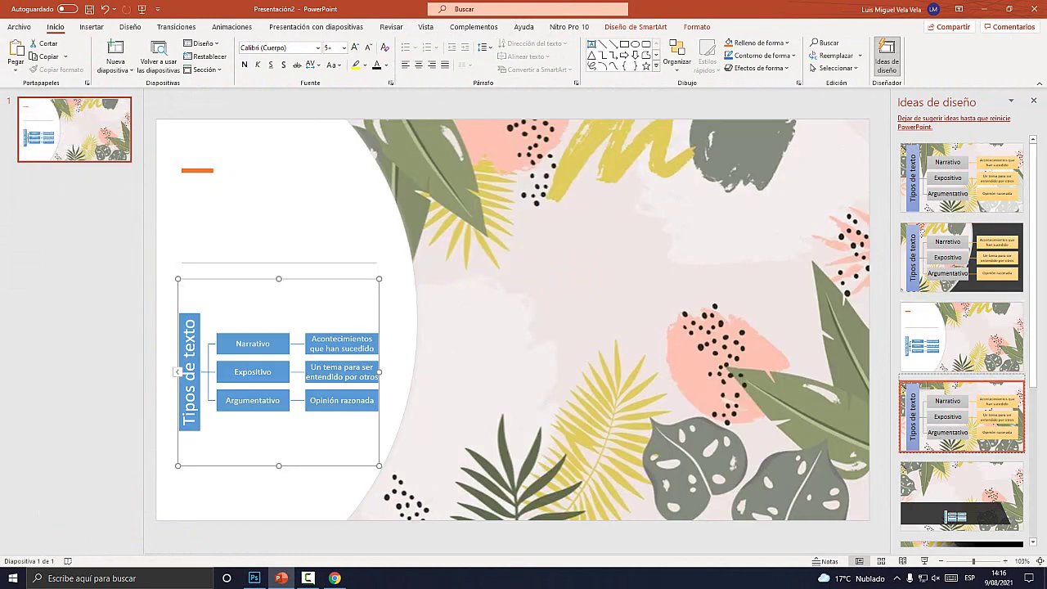
left_click(962, 415)
left_click(962, 417)
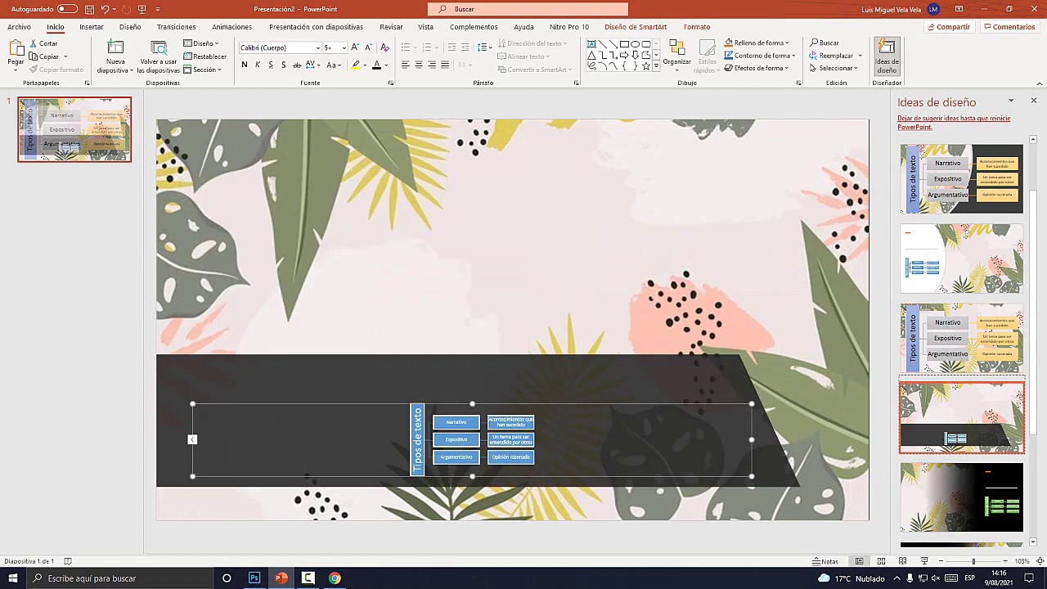
scroll(961, 368, "down", 1)
left_click(961, 499)
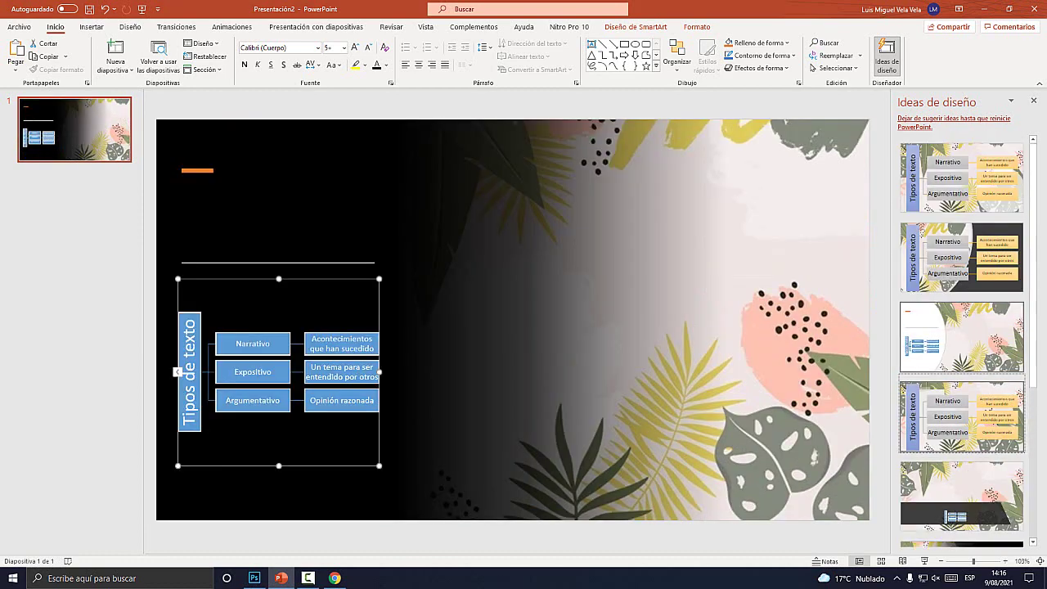
left_click(961, 256)
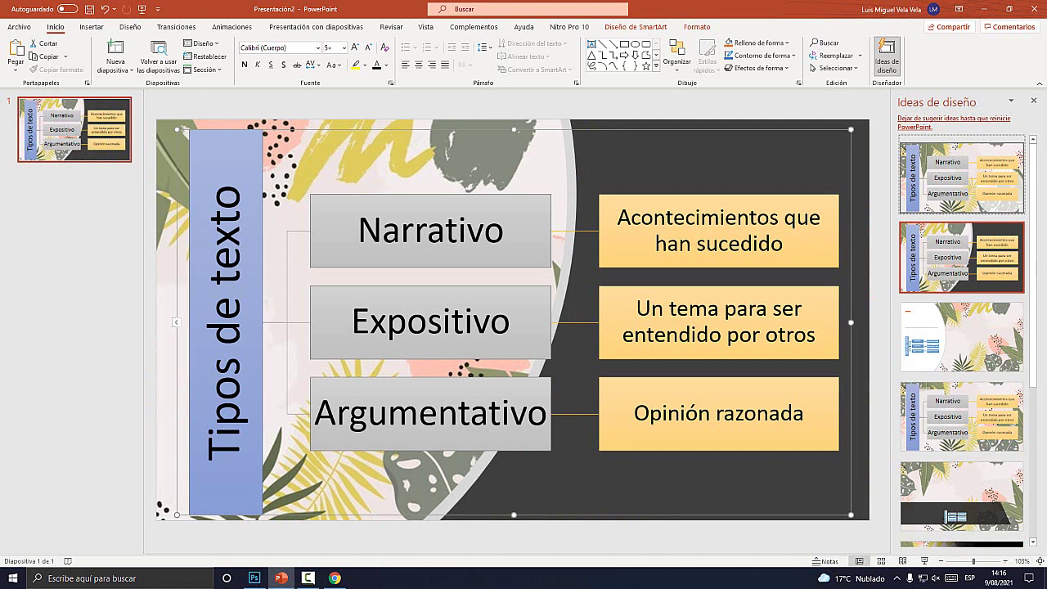
mouse_move(572, 491)
left_mouse_down()
mouse_move(583, 526)
mouse_move(573, 516)
left_mouse_up()
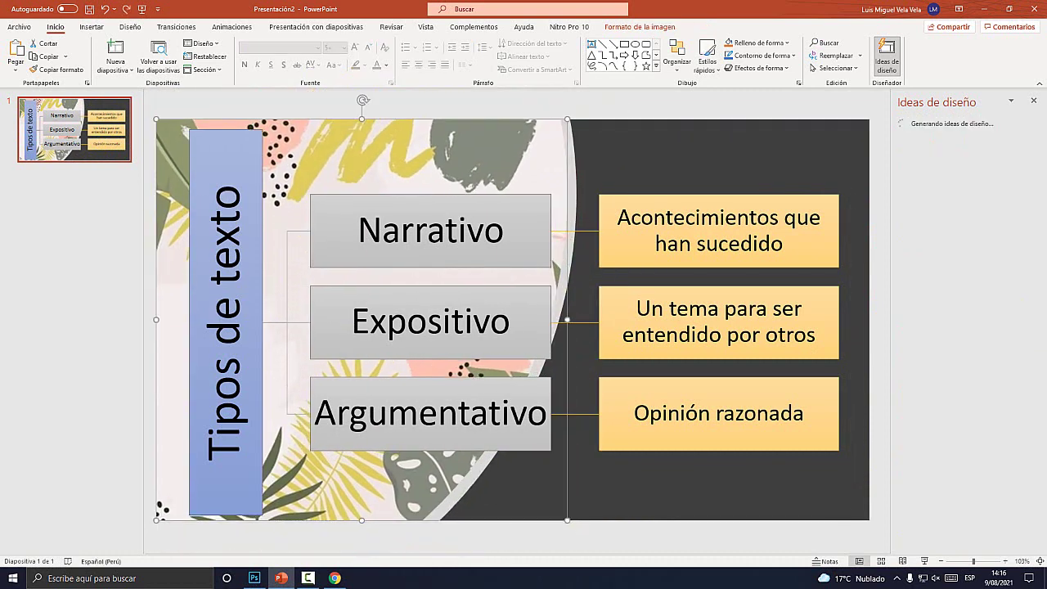
key("Escape")
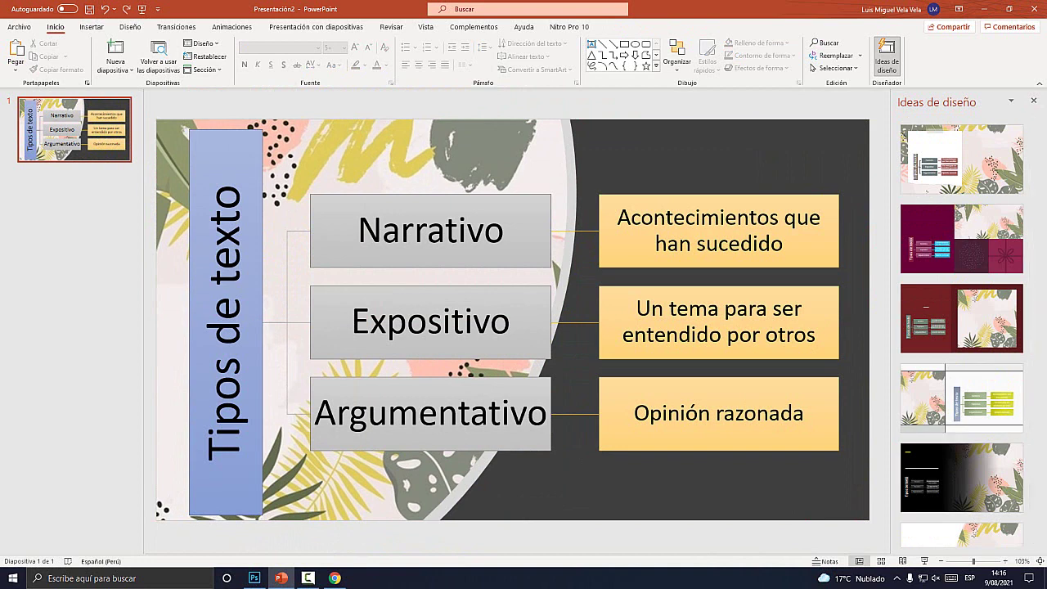
left_click(886, 59)
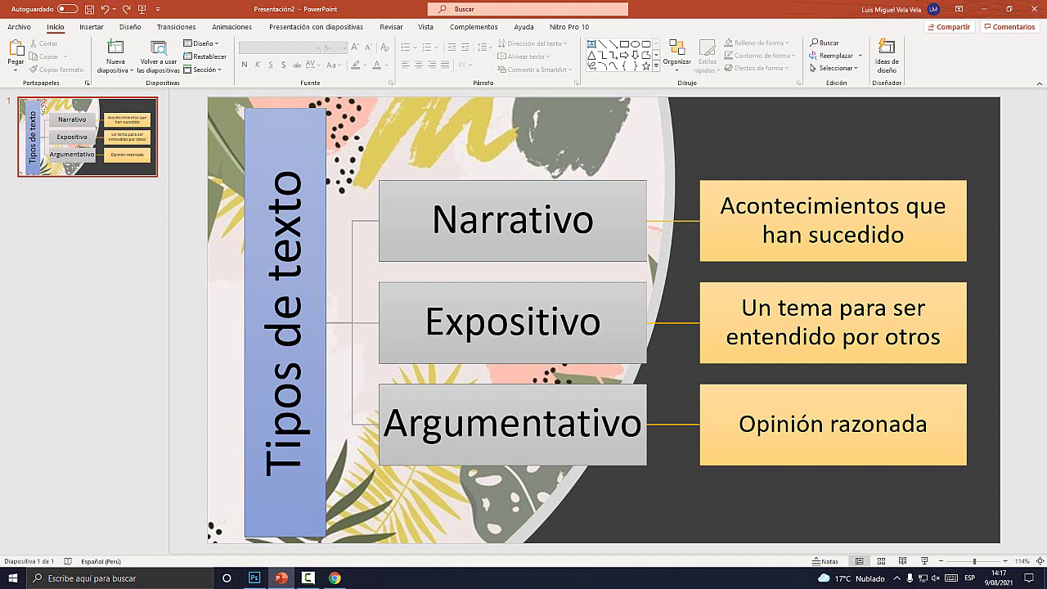
Step: Launch PowerPoint from Windows search and open a blank presentation
key("super+s")
type("W")
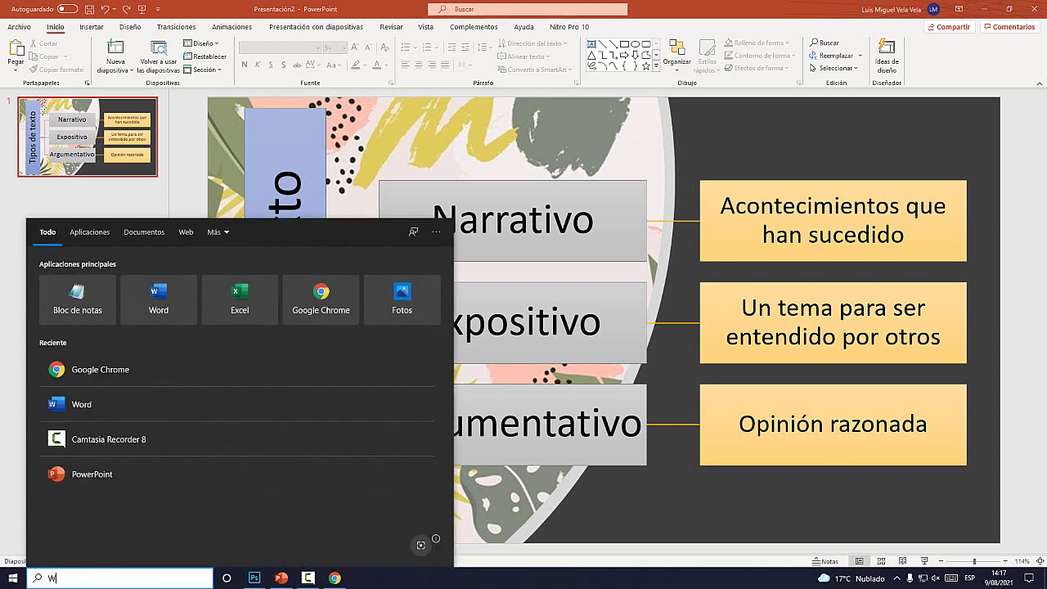
type("ord")
key("BackSpace")
key("BackSpace")
key("BackSpace")
type("p")
type("ower point")
key("Return")
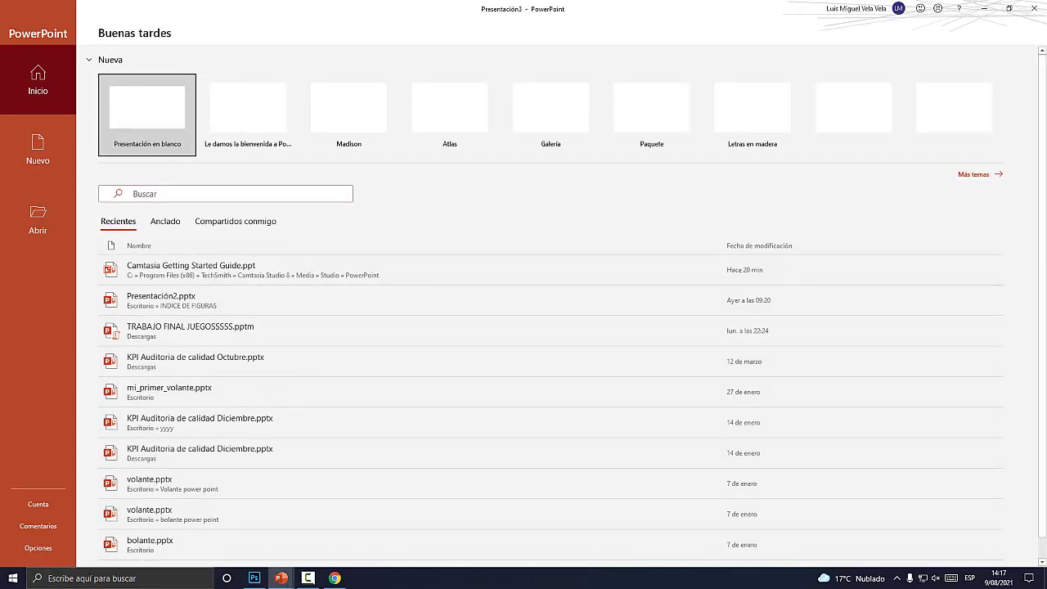
key("Return")
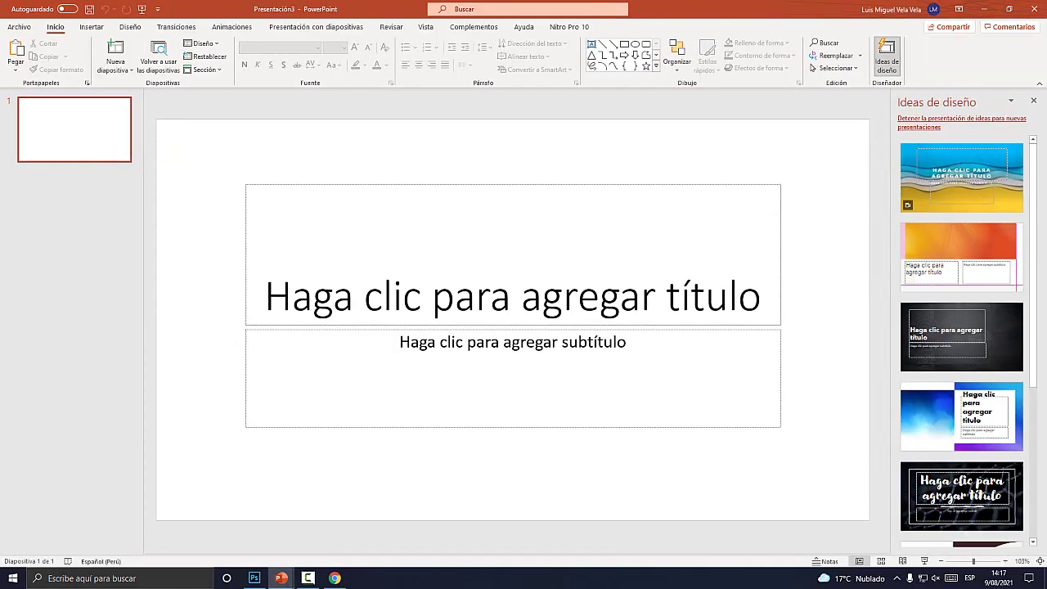
Step: Delete the title and subtitle placeholders from the slide
left_click(513, 296)
key("Escape")
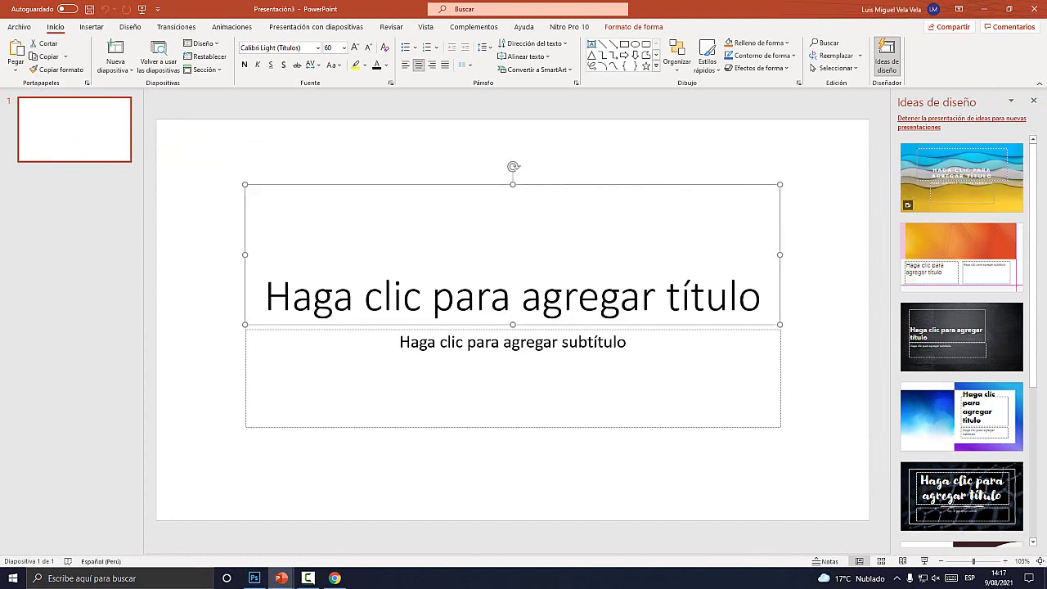
key("Delete")
left_click(513, 340)
key("Escape")
key("Delete")
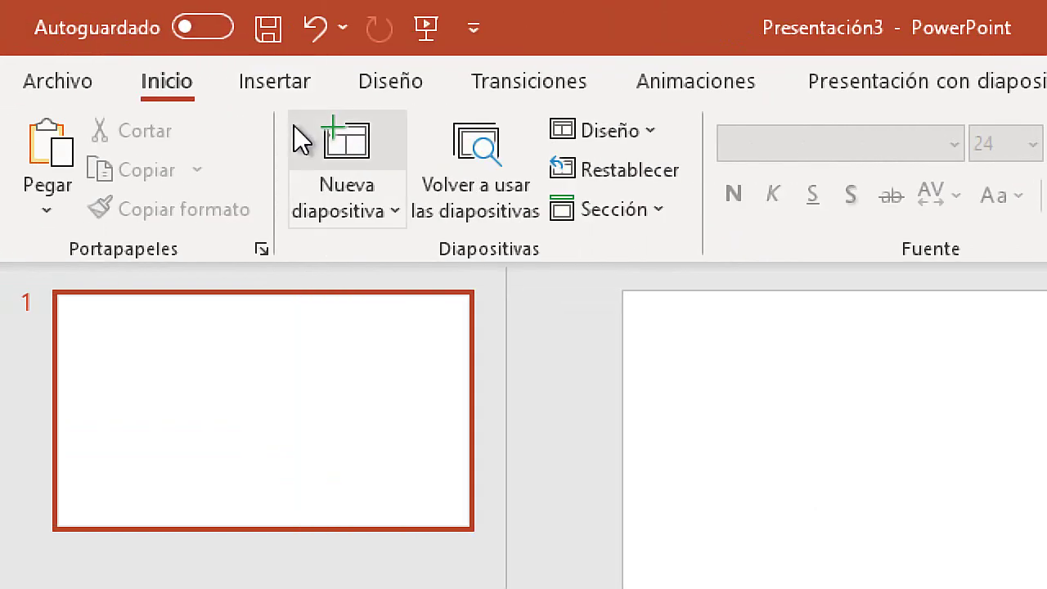
Step: Draw a rounded rectangle from the Shapes gallery and position it on the slide's left side
left_click(95, 29)
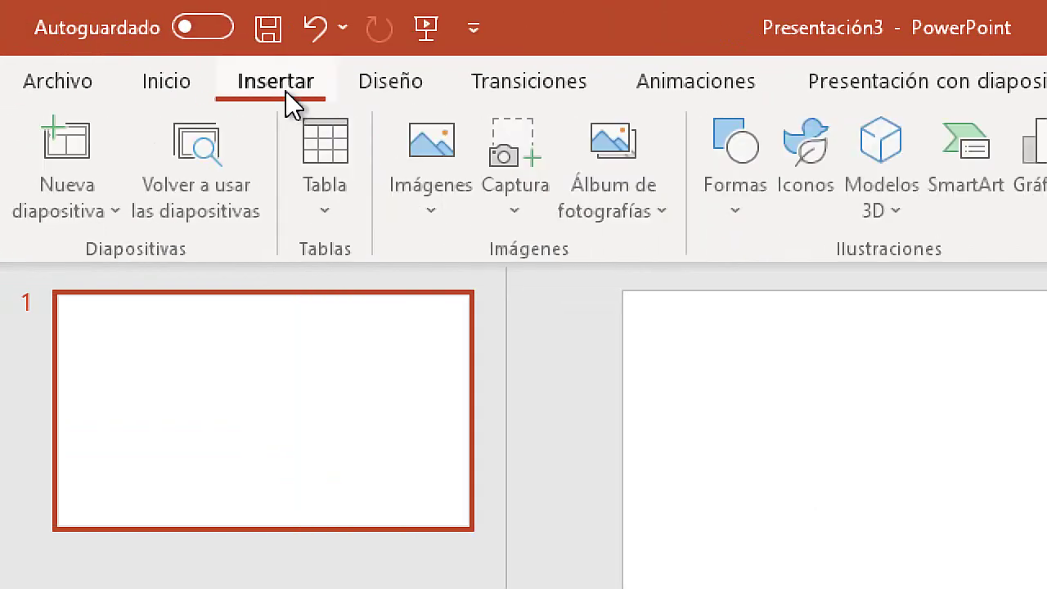
left_click(747, 208)
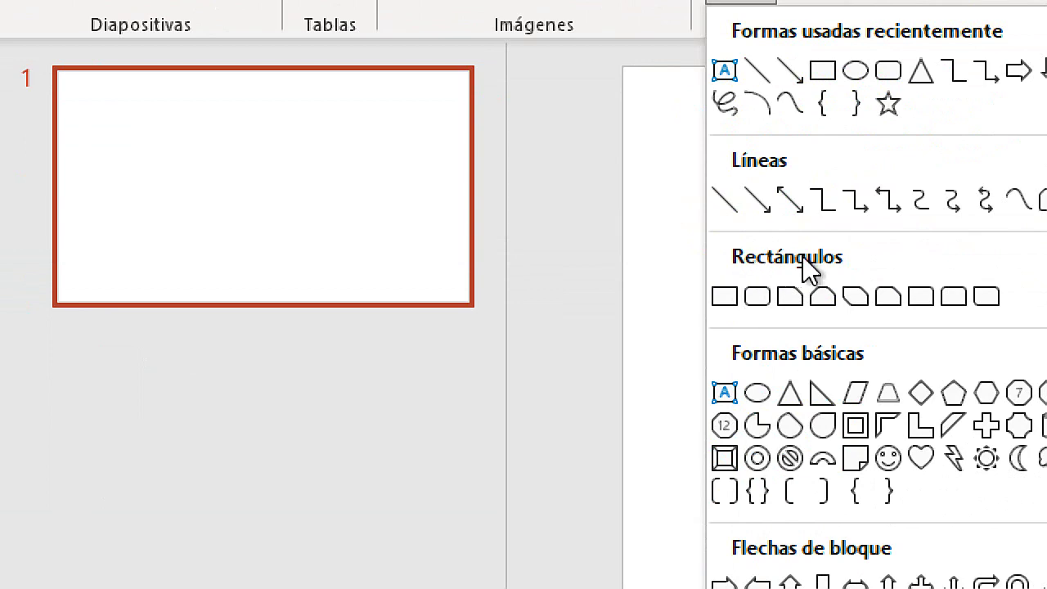
left_click(760, 296)
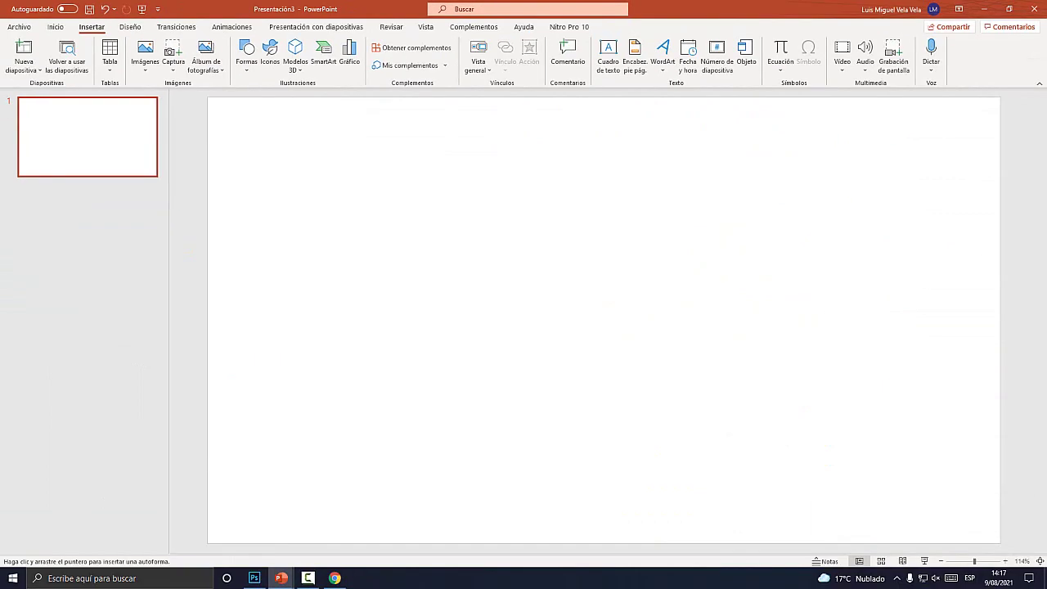
mouse_move(237, 258)
left_mouse_down()
mouse_move(416, 304)
mouse_move(386, 297)
left_mouse_up()
left_click_drag(311, 277, 325, 314)
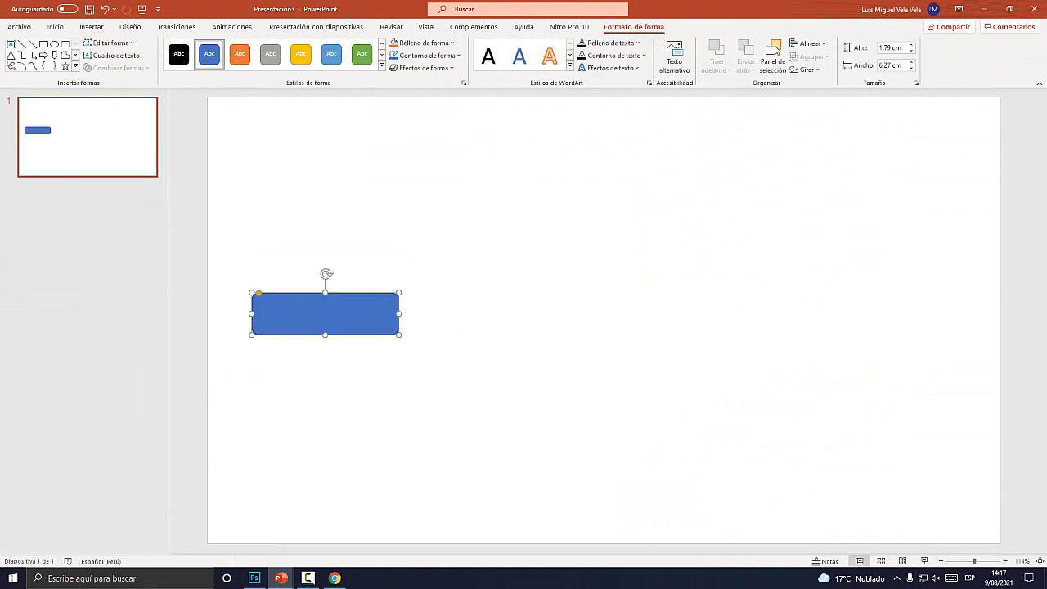
Step: Fill the rectangle light green and give it a Garabato sketched, long dash-dot outline
left_click(451, 42)
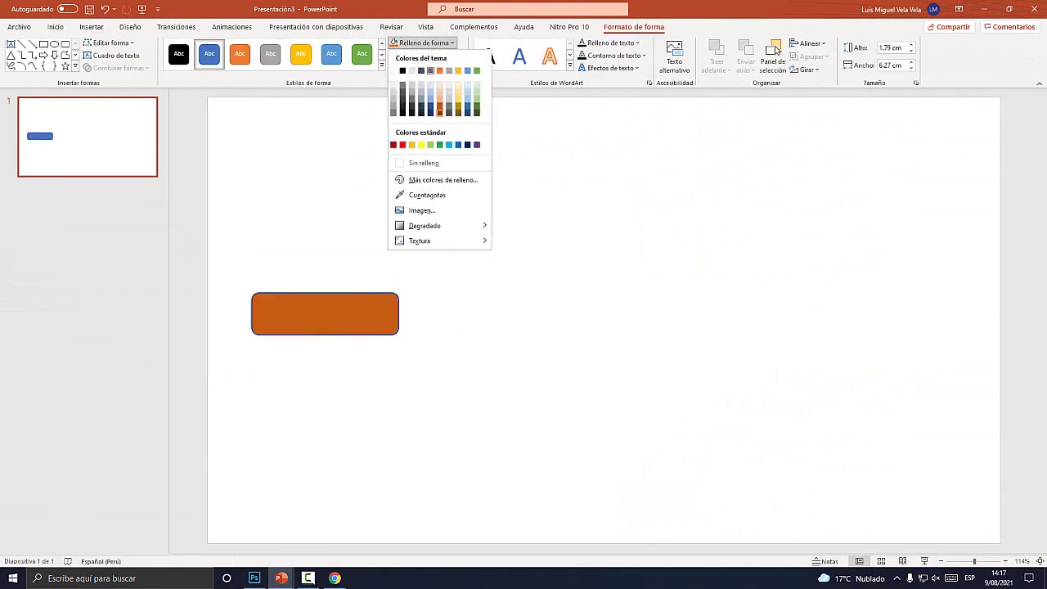
left_click(477, 84)
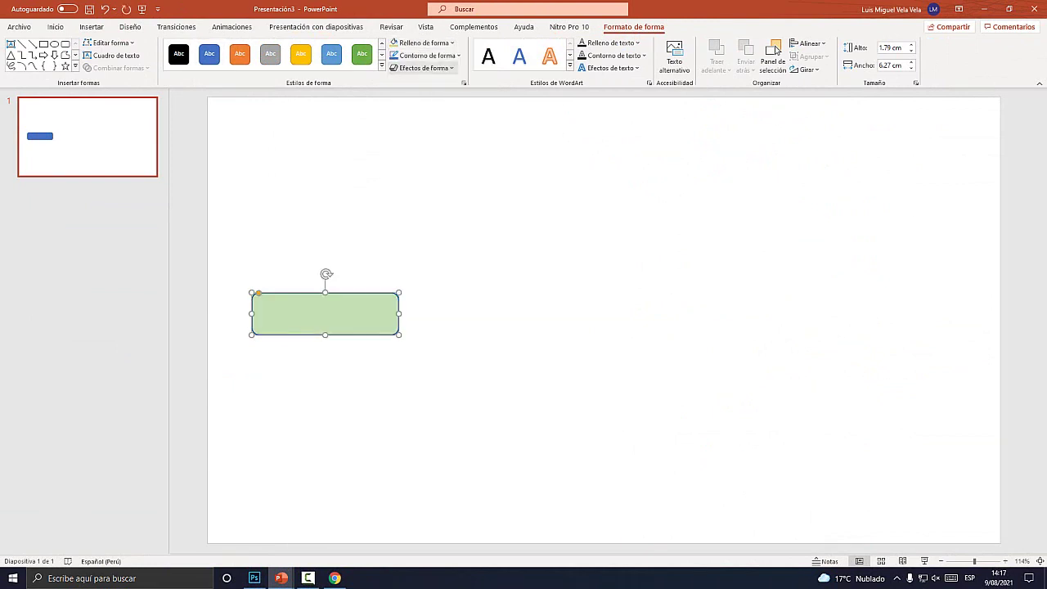
left_click(459, 54)
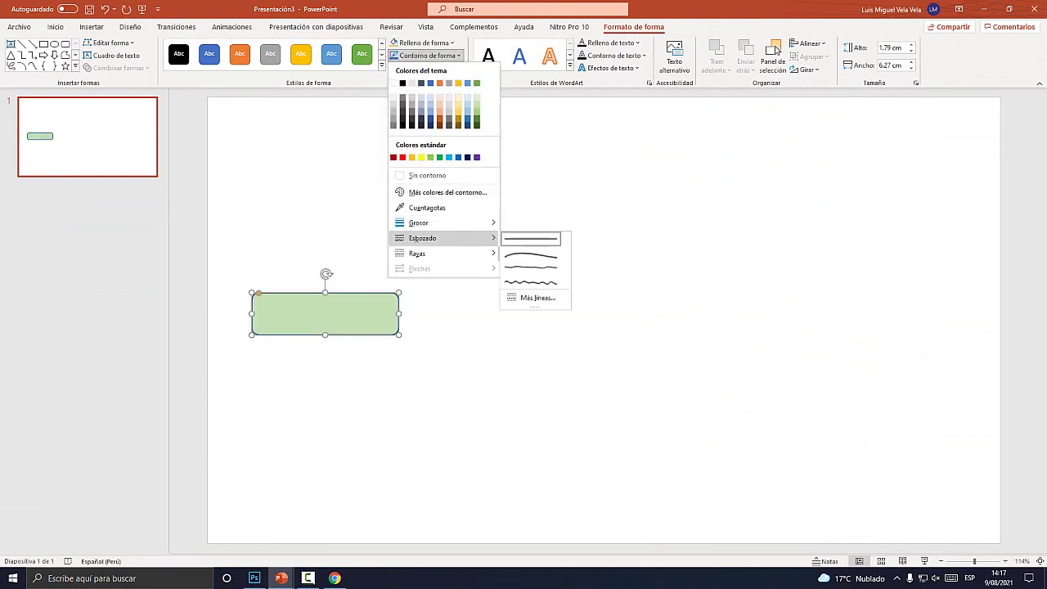
mouse_move(417, 254)
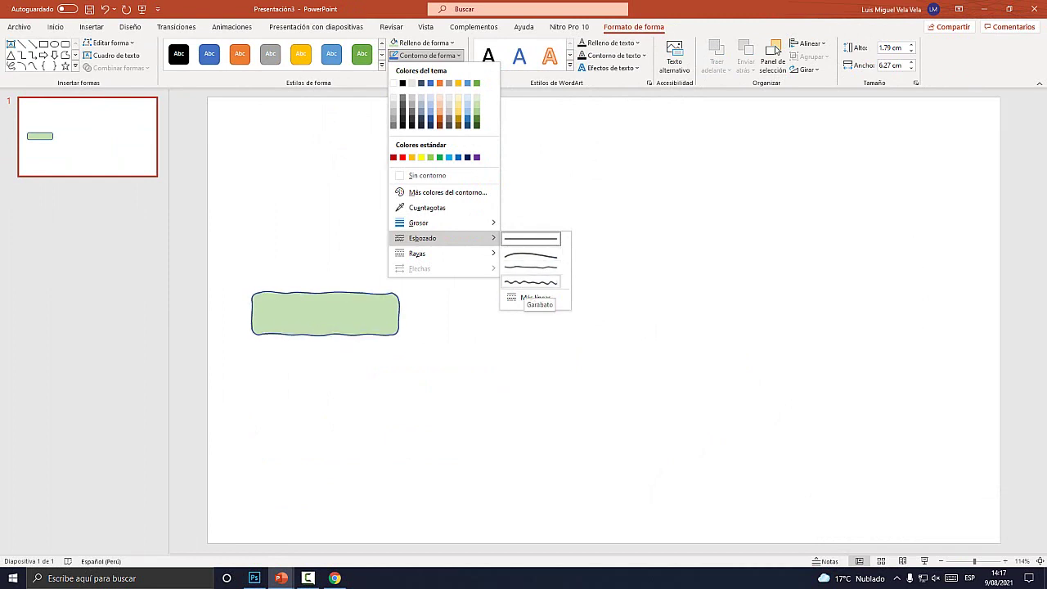
left_click(531, 282)
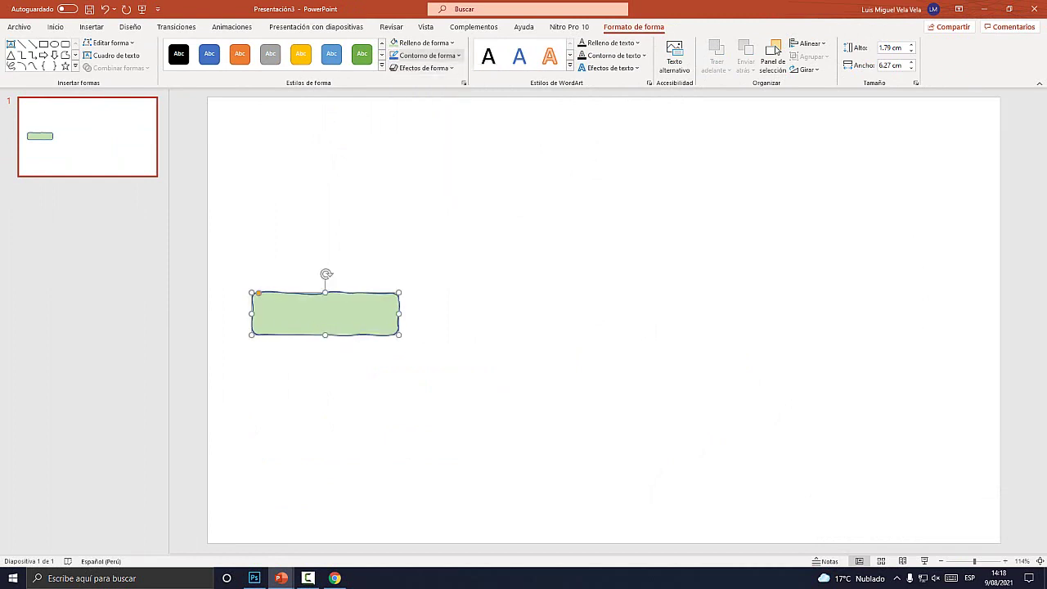
left_click(425, 55)
mouse_move(458, 222)
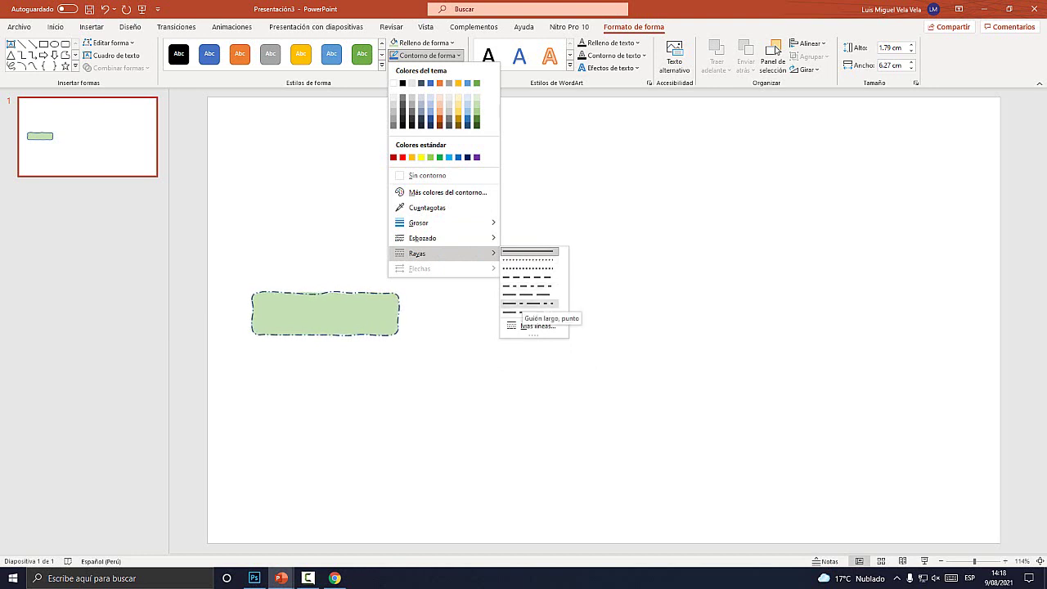
left_click(527, 303)
left_click(427, 54)
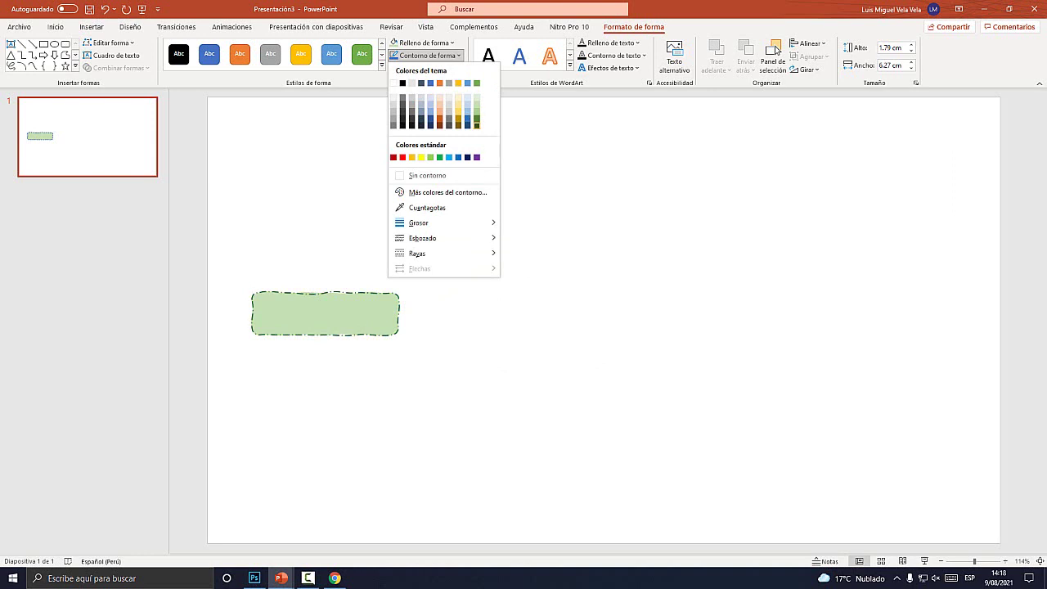
left_click(427, 55)
Step: Add a Perspective shadow to the rectangle
left_click(423, 68)
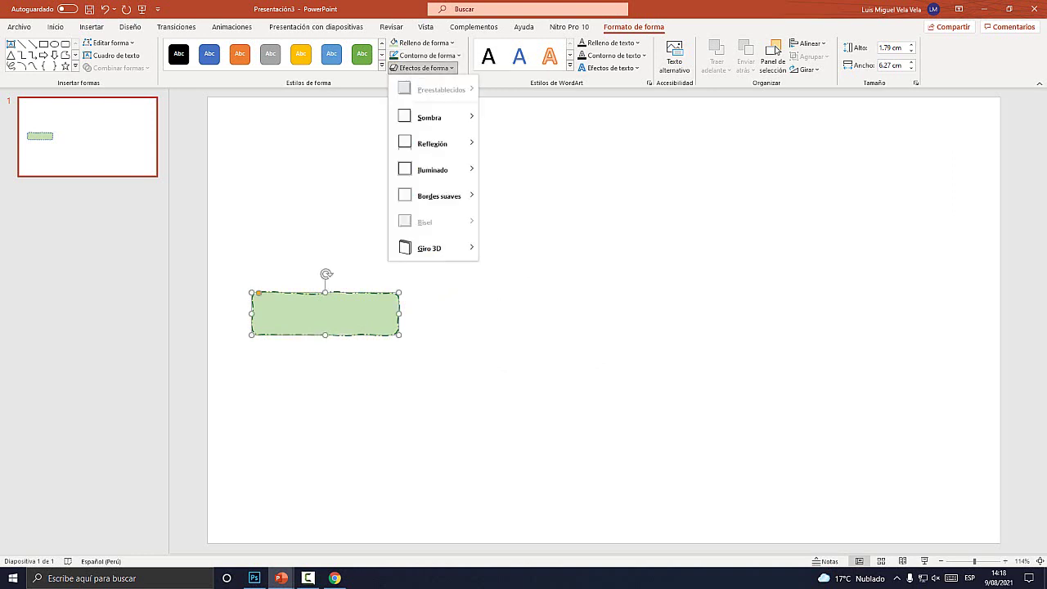
mouse_move(432, 117)
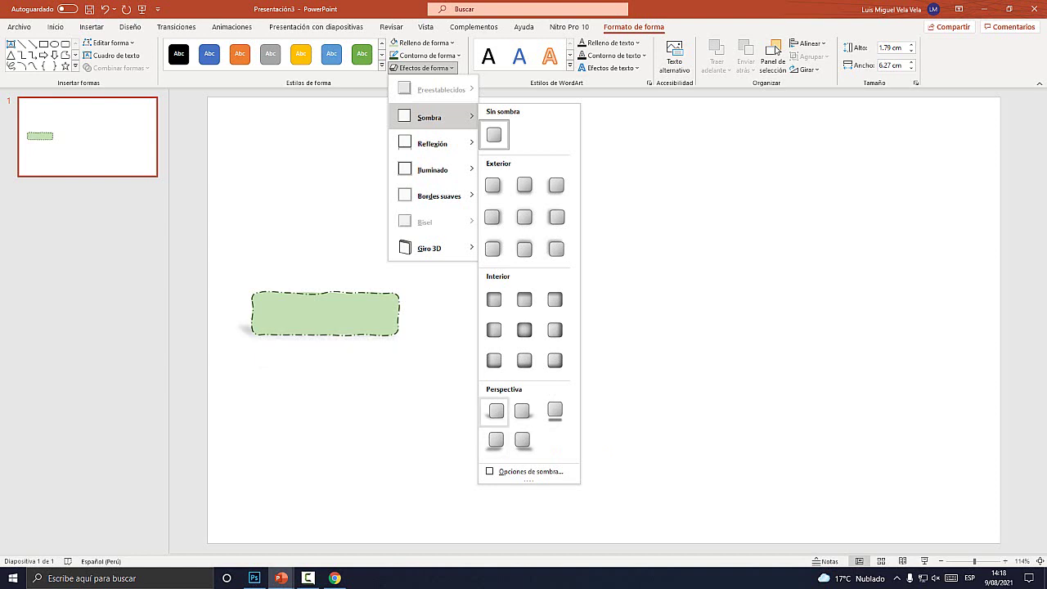
left_click(495, 411)
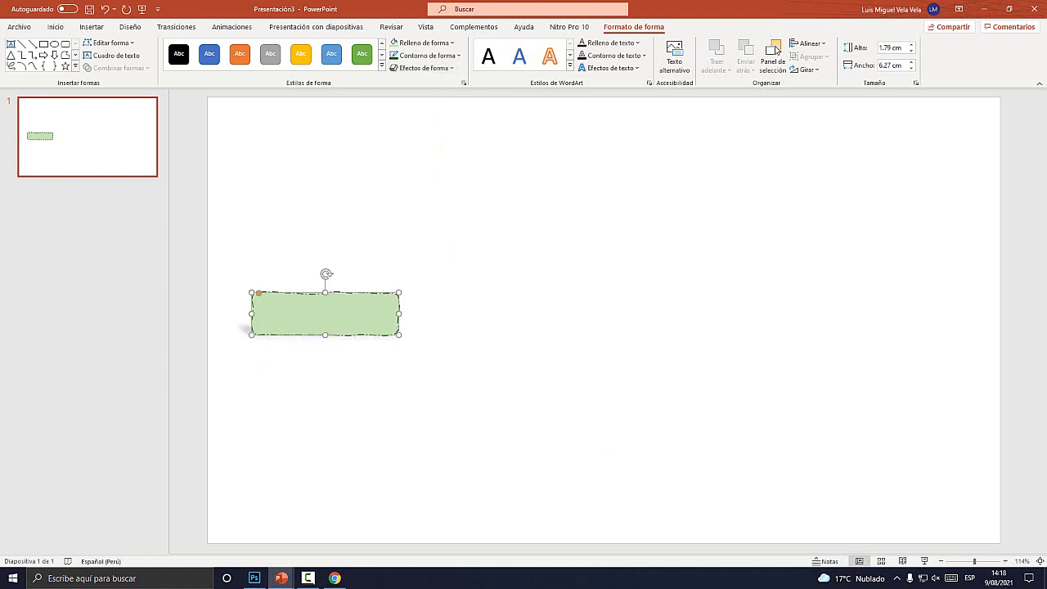
Step: Nudge the green box and label it 'Tipos de texto'
left_click_drag(354, 313, 386, 298)
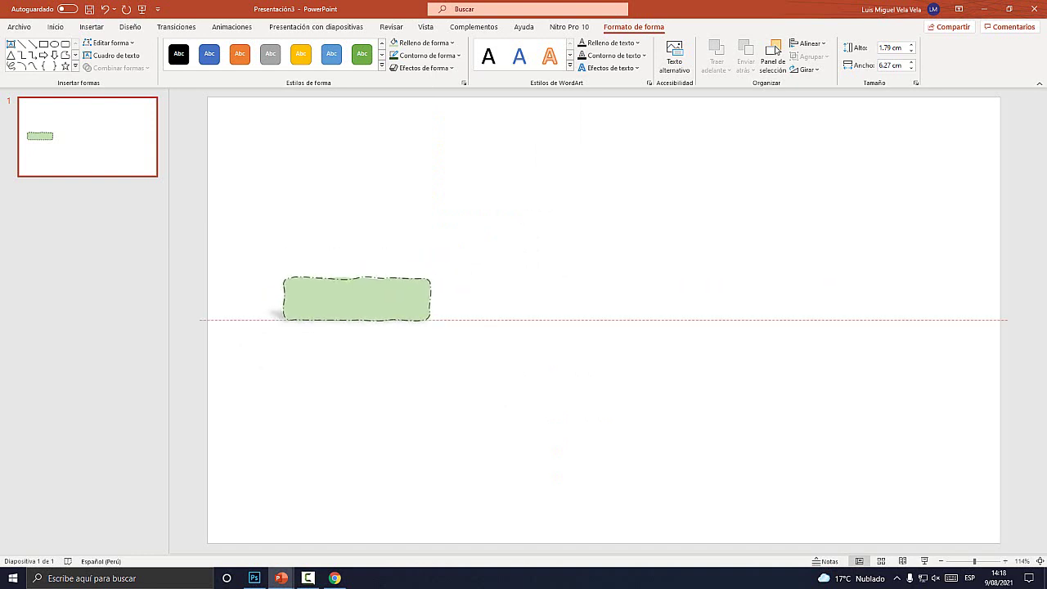
right_click(386, 299)
left_click(424, 328)
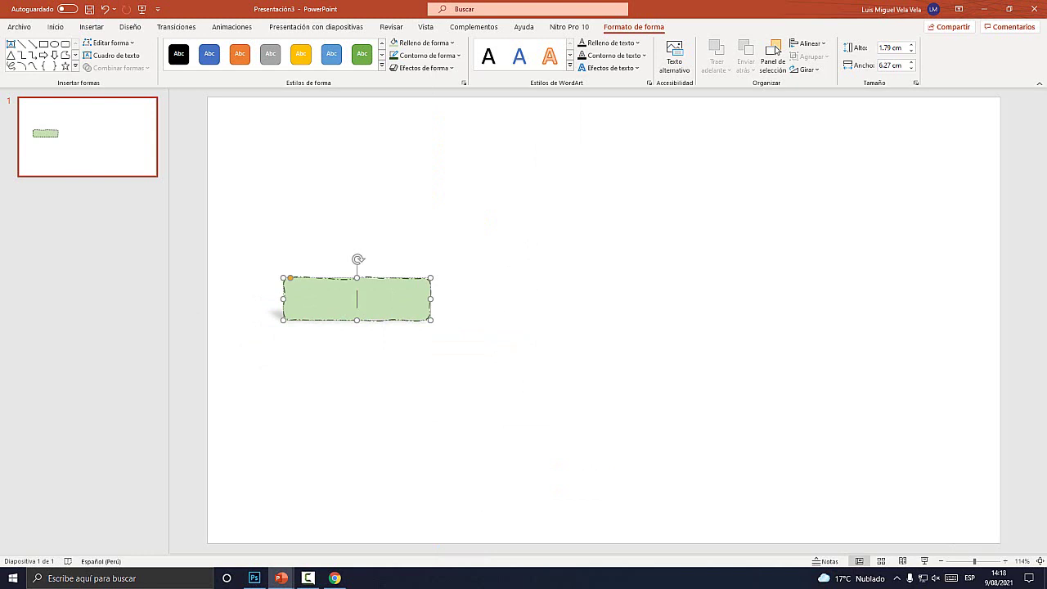
type("Tipos de texto")
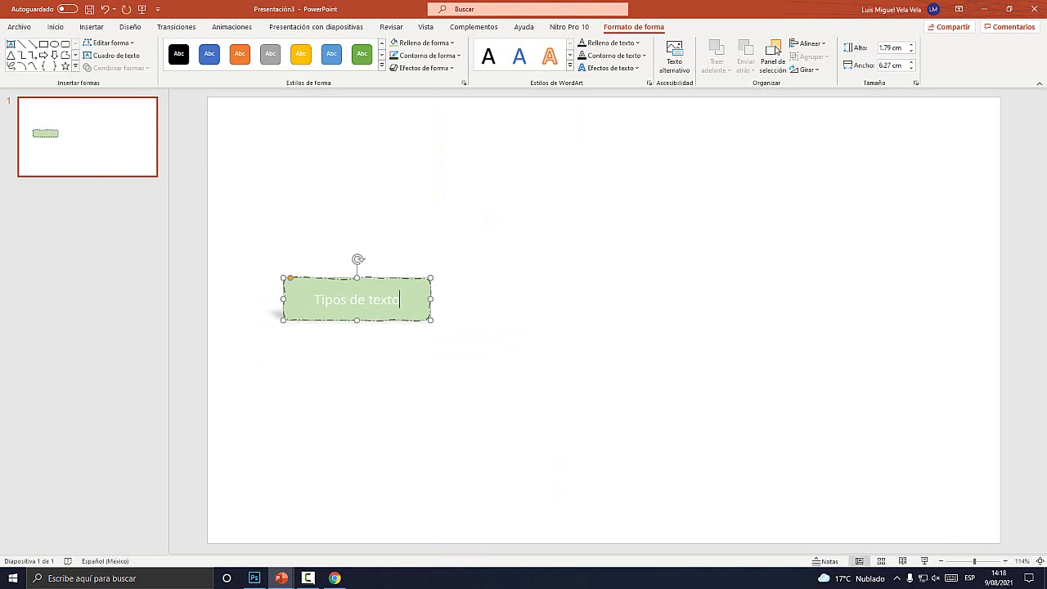
key("ctrl+shift+Left")
key("ctrl+shift+Left")
key("ctrl+shift+Left")
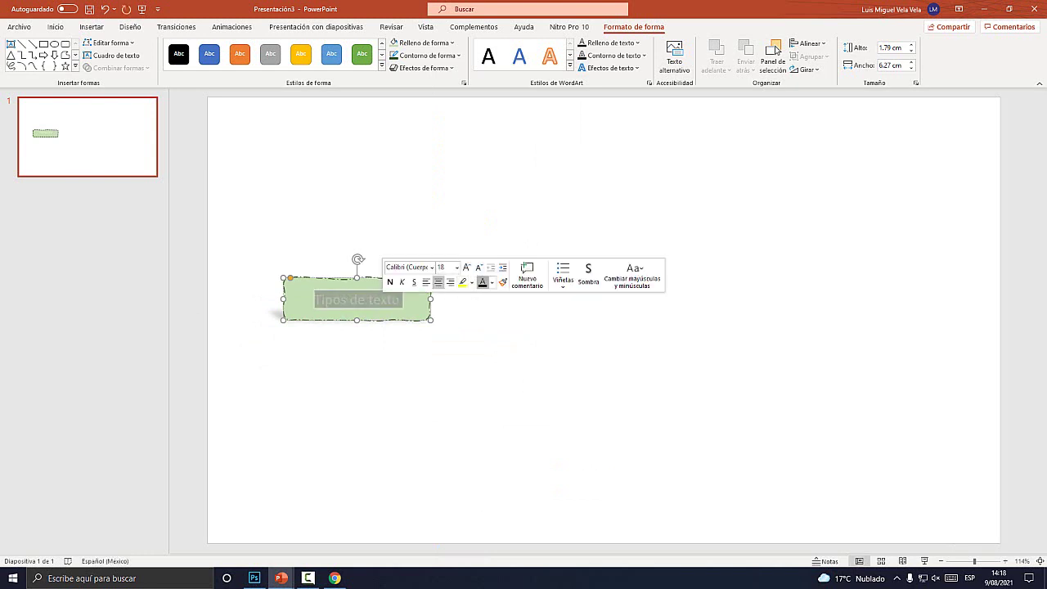
key("Escape")
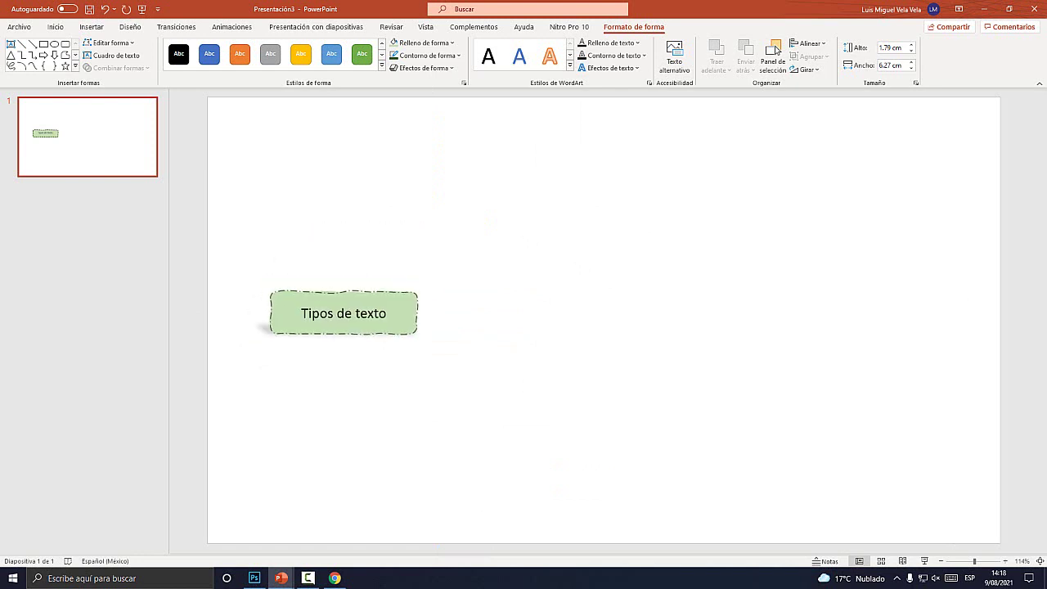
Step: Paste three copies of the box and stack them in a column to its right
key("ctrl+v")
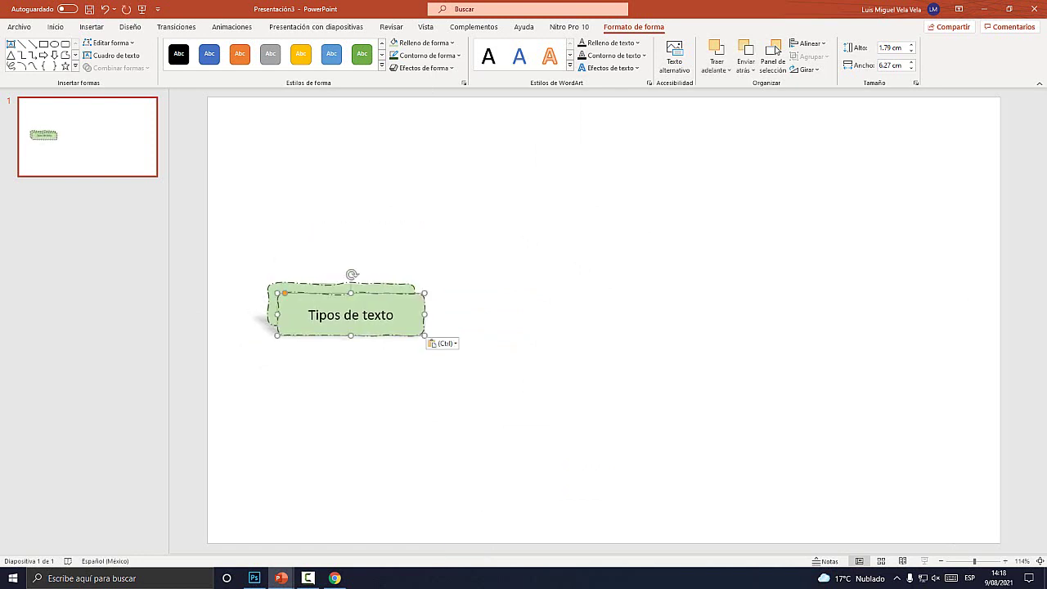
left_click_drag(260, 319, 469, 198)
key("ctrl+v")
left_click_drag(562, 192, 552, 387)
key("ctrl+v")
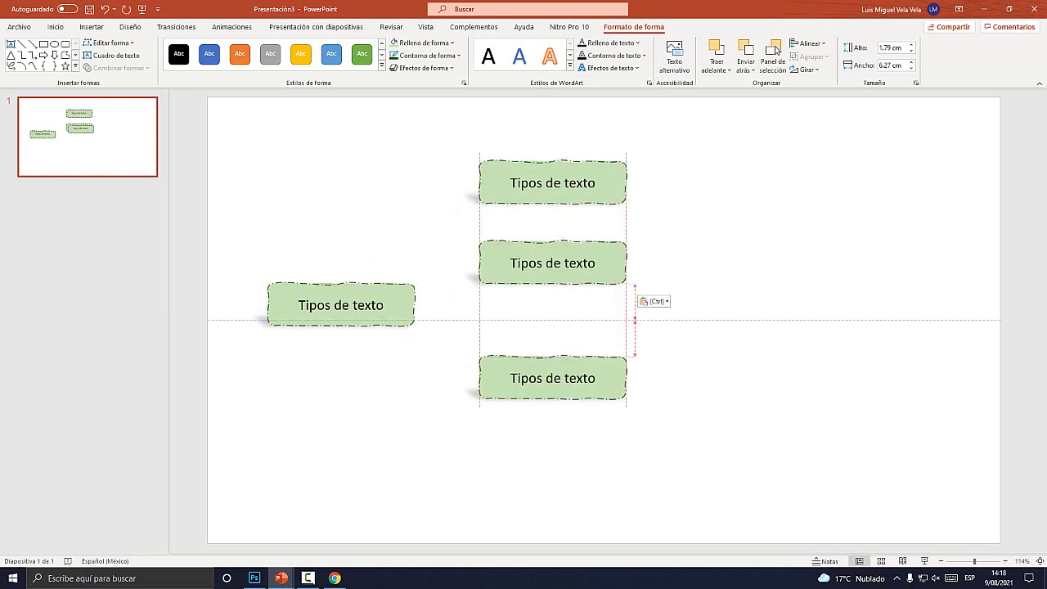
left_click_drag(552, 263, 552, 284)
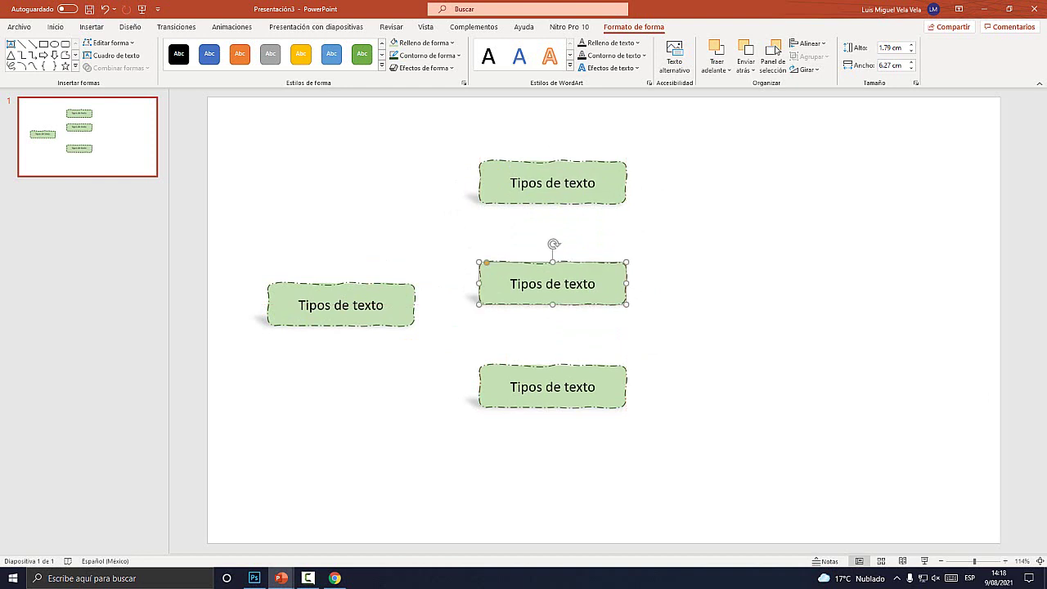
Step: Fill the three copied boxes yellow and align them in a column
left_click(552, 182)
left_click(424, 42)
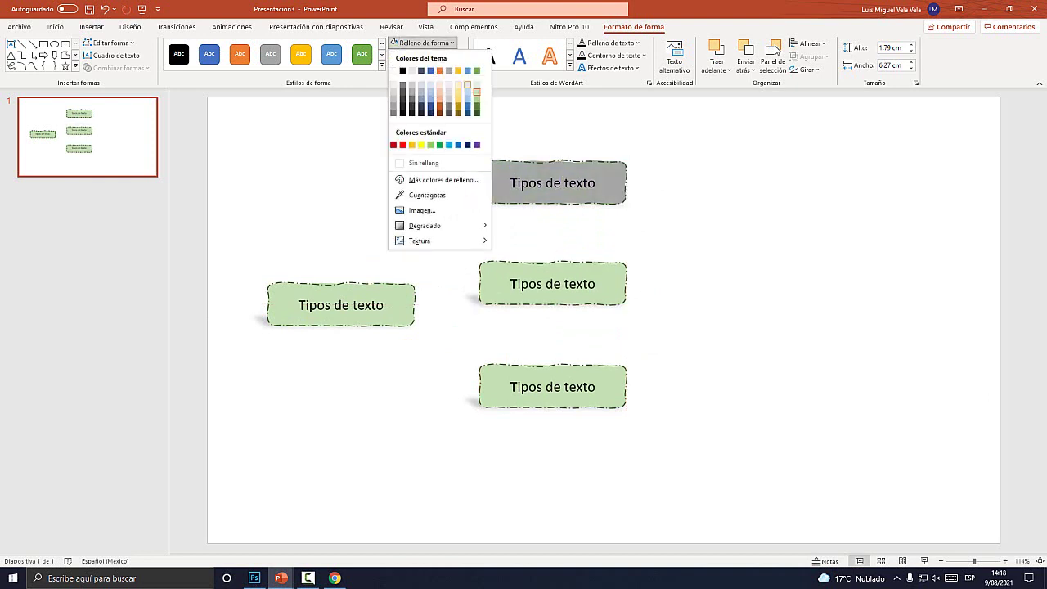
left_click(458, 99)
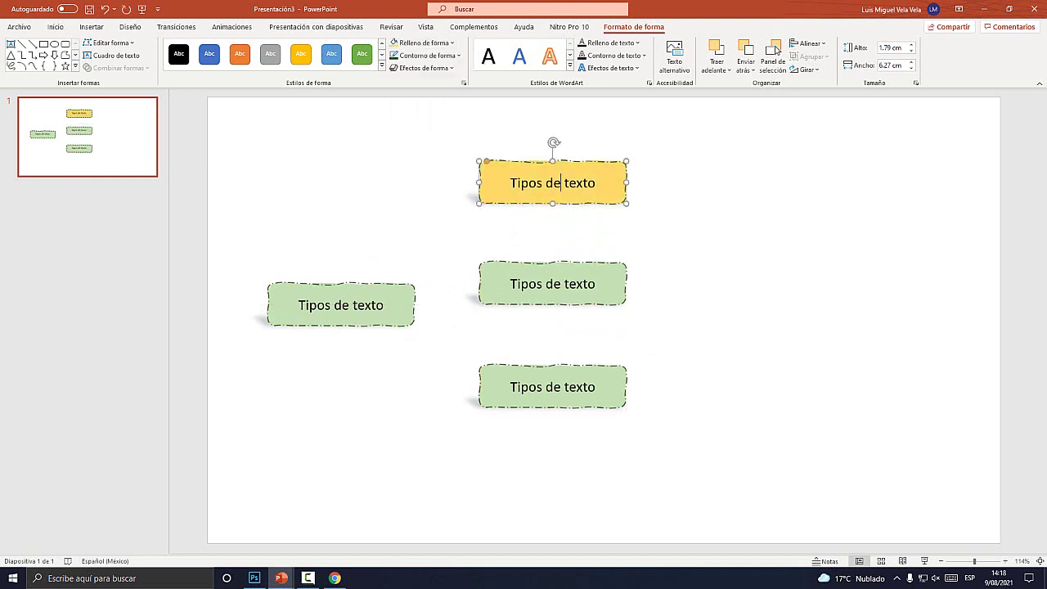
left_click(552, 283)
left_click(424, 43)
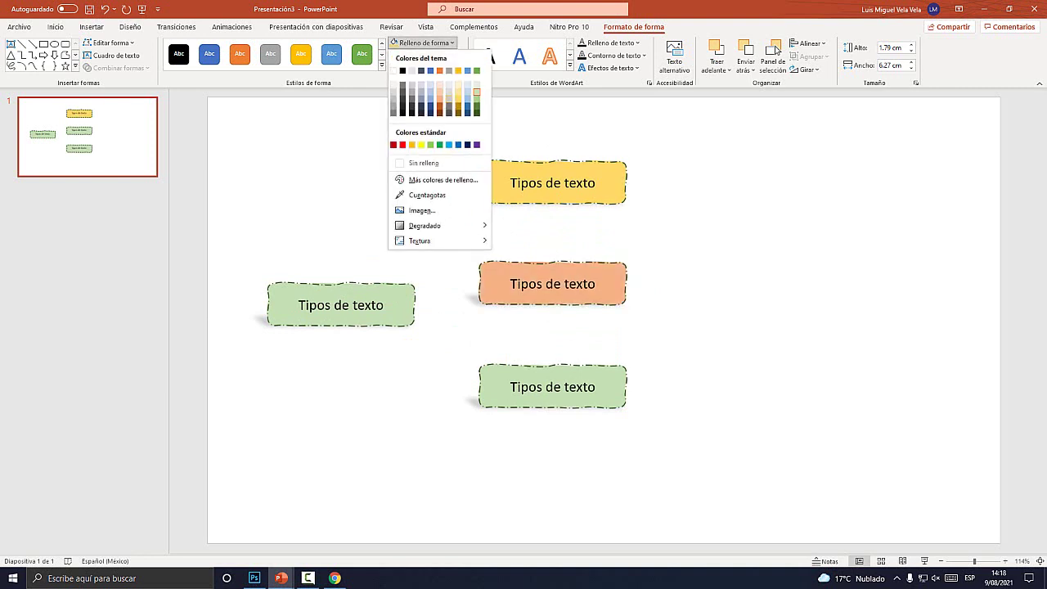
left_click(459, 99)
left_click(552, 387)
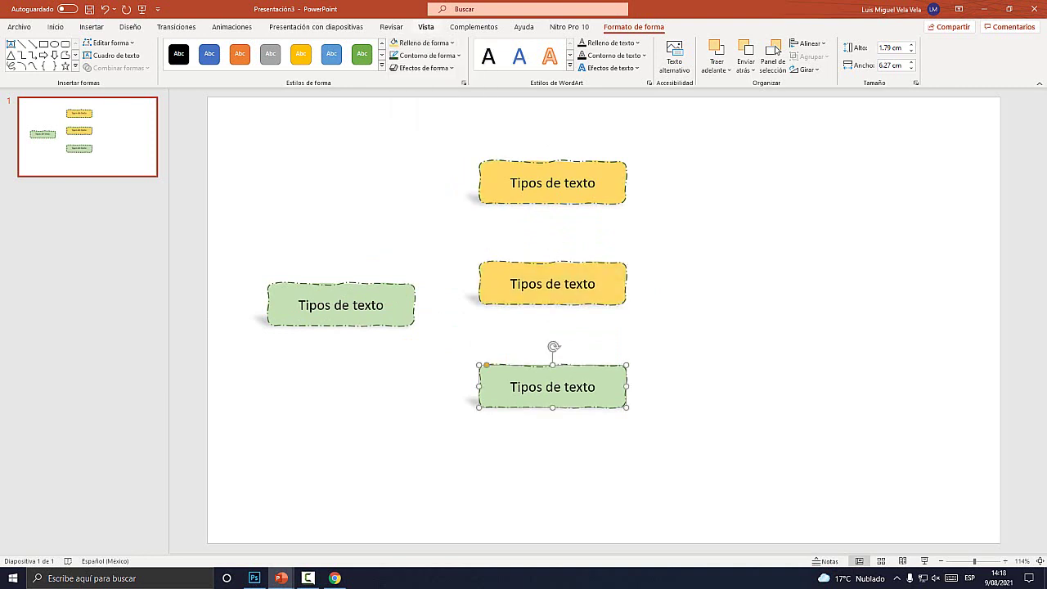
left_click(424, 42)
left_click(458, 99)
left_click_drag(552, 386, 557, 408)
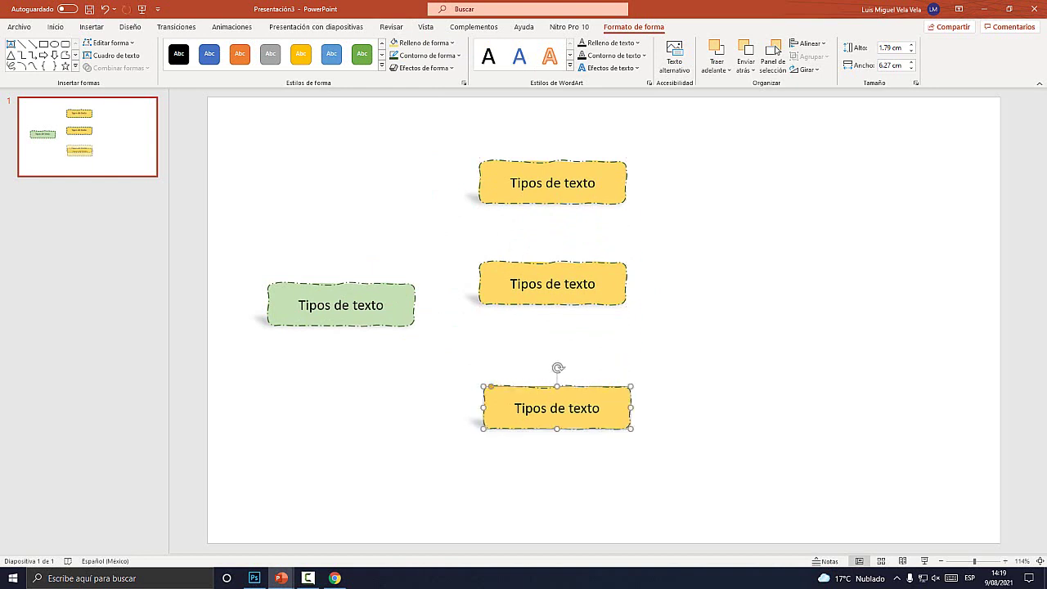
left_click_drag(552, 284, 552, 303)
mouse_move(556, 408)
left_mouse_down()
mouse_move(552, 416)
mouse_move(796, 182)
mouse_move(779, 292)
mouse_move(780, 408)
left_mouse_up()
Step: Duplicate the boxes into a third column and fill those three light blue
key("ctrl+d")
key("ctrl+d")
key("ctrl+d")
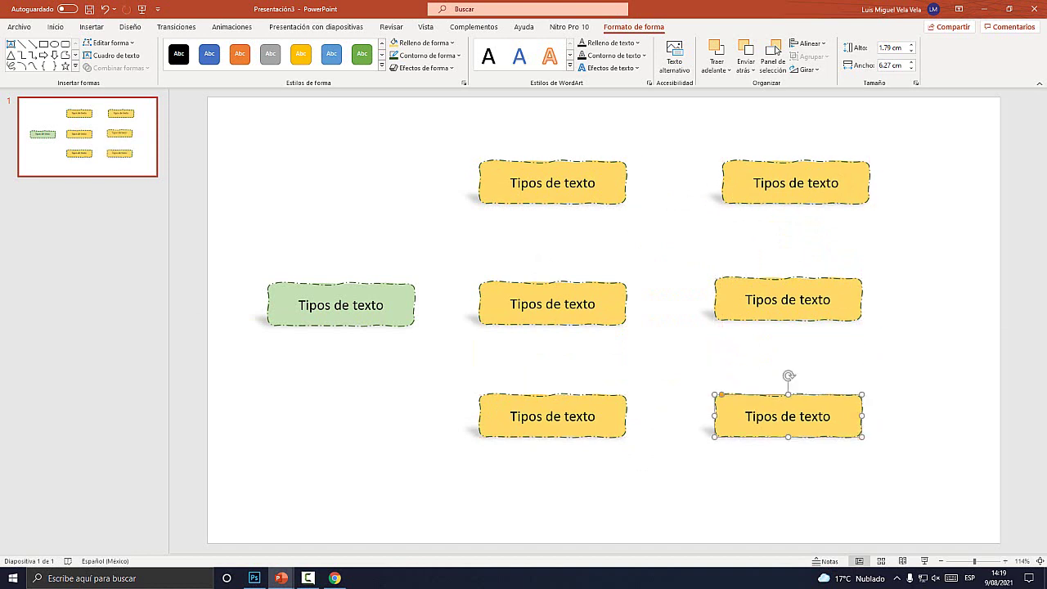
left_click(796, 183)
left_click(424, 42)
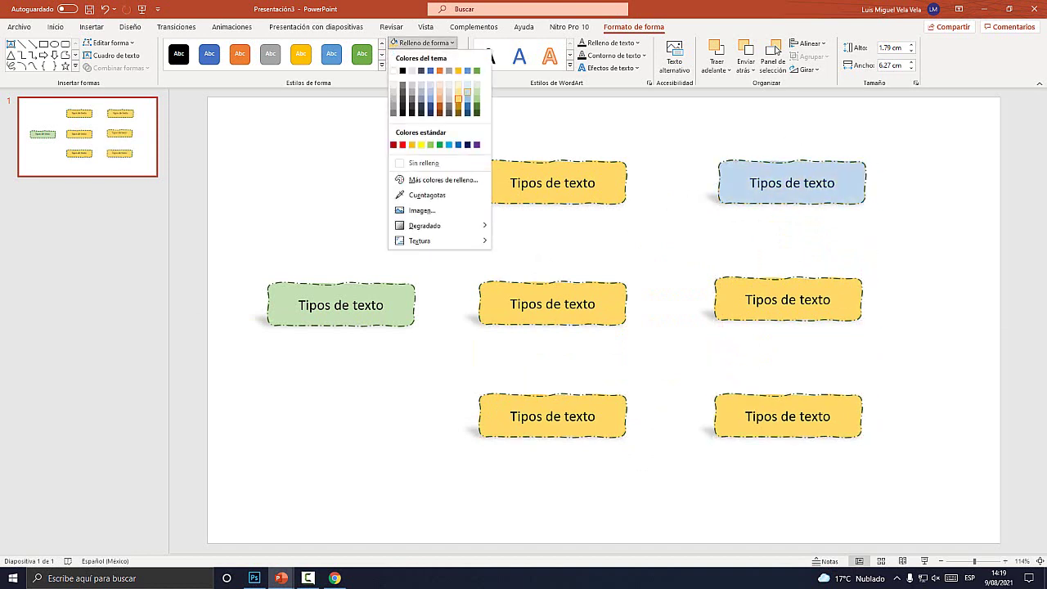
left_click(467, 90)
left_click(788, 300)
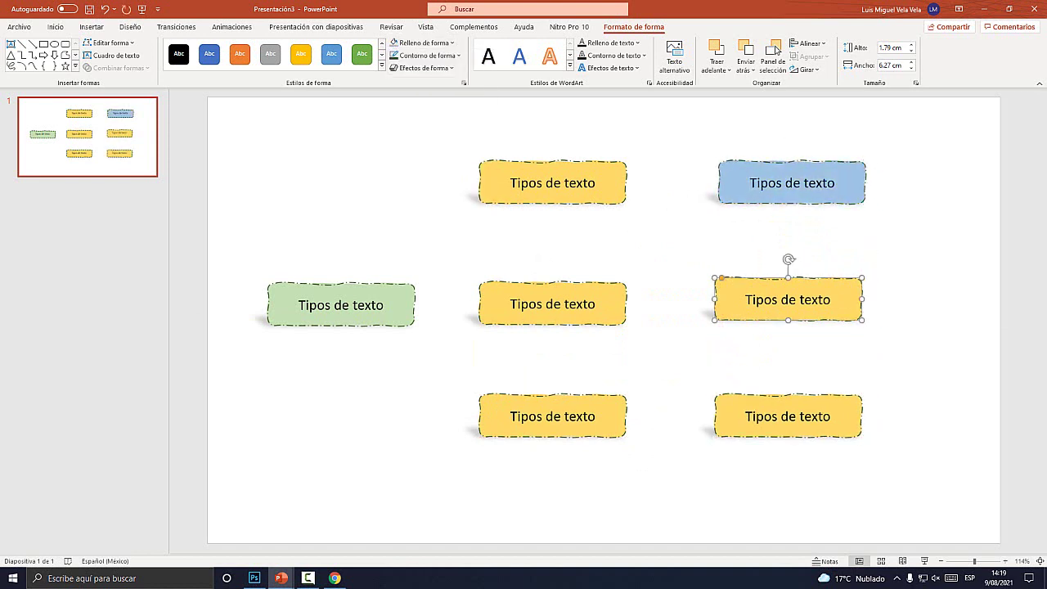
left_click(424, 43)
left_click(467, 90)
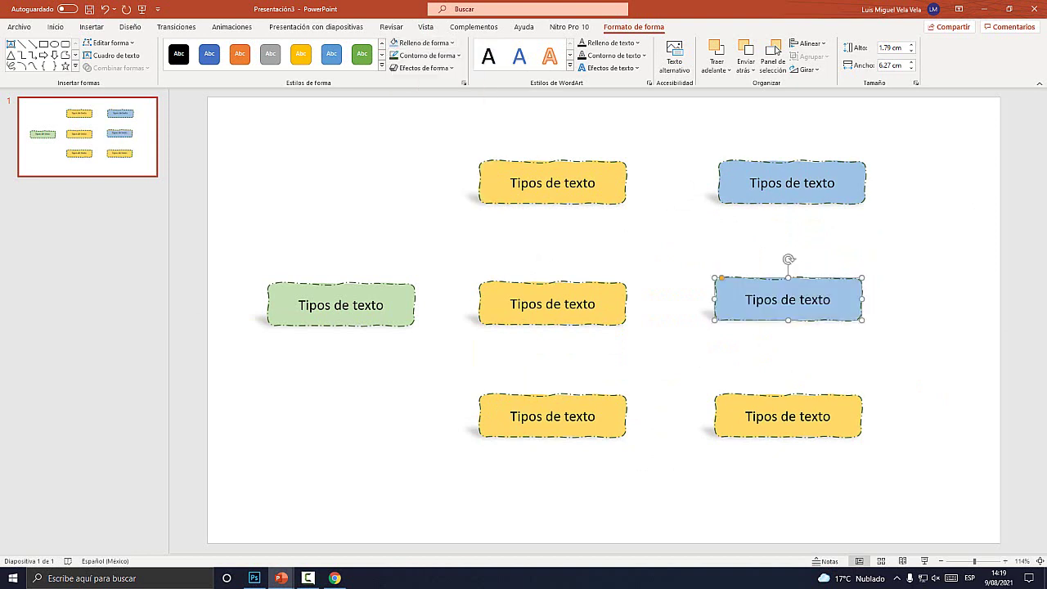
left_click(788, 416)
left_click(424, 42)
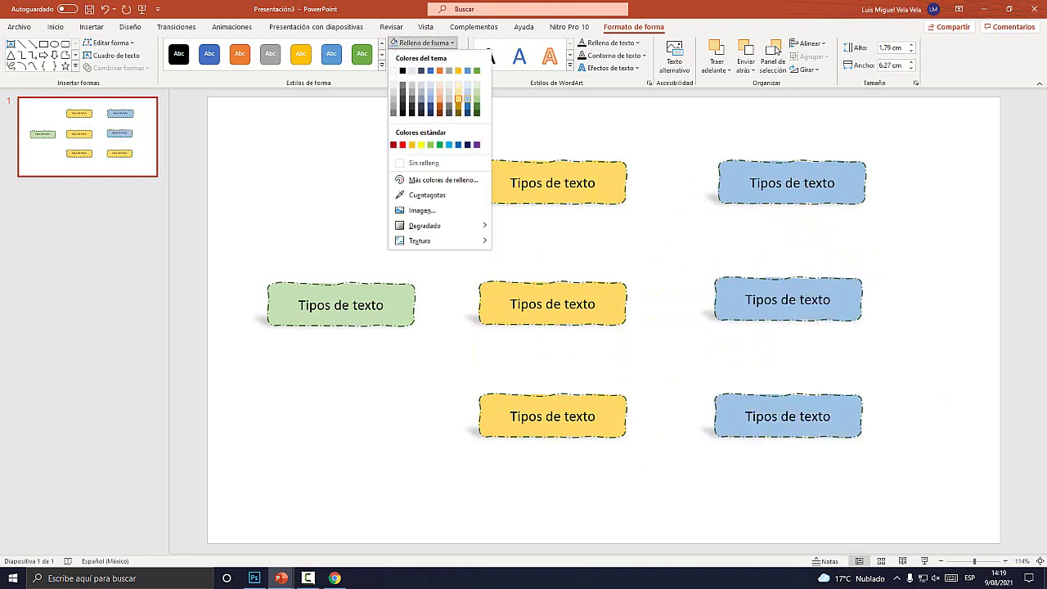
left_click(467, 90)
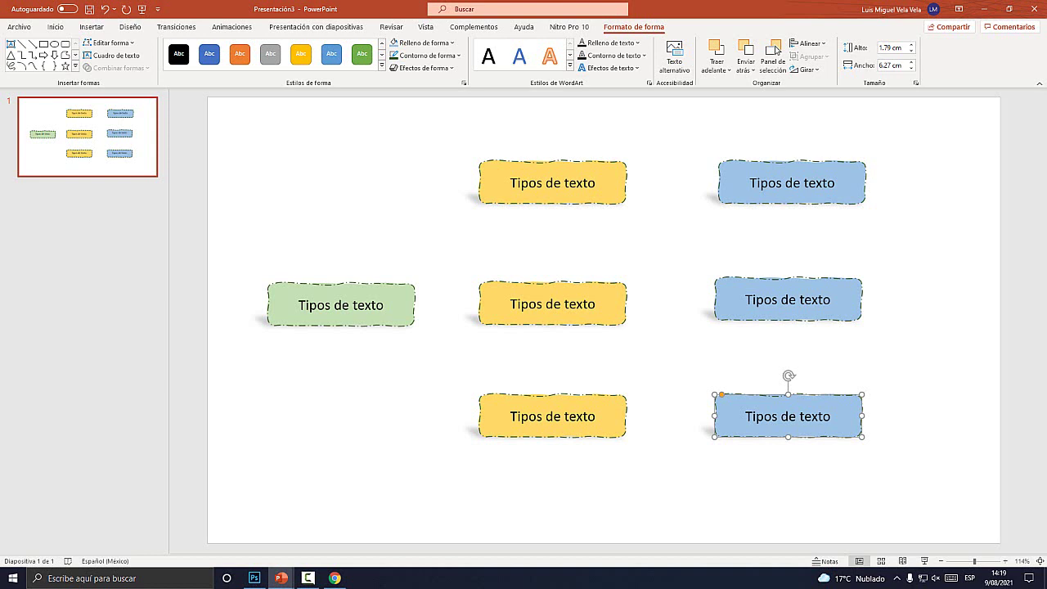
Step: Relabel the blue boxes 'Opinión razonada', 'Un tema para ser entendido por otros' and 'Acontecimientos que han sucedido'
triple_click(792, 182)
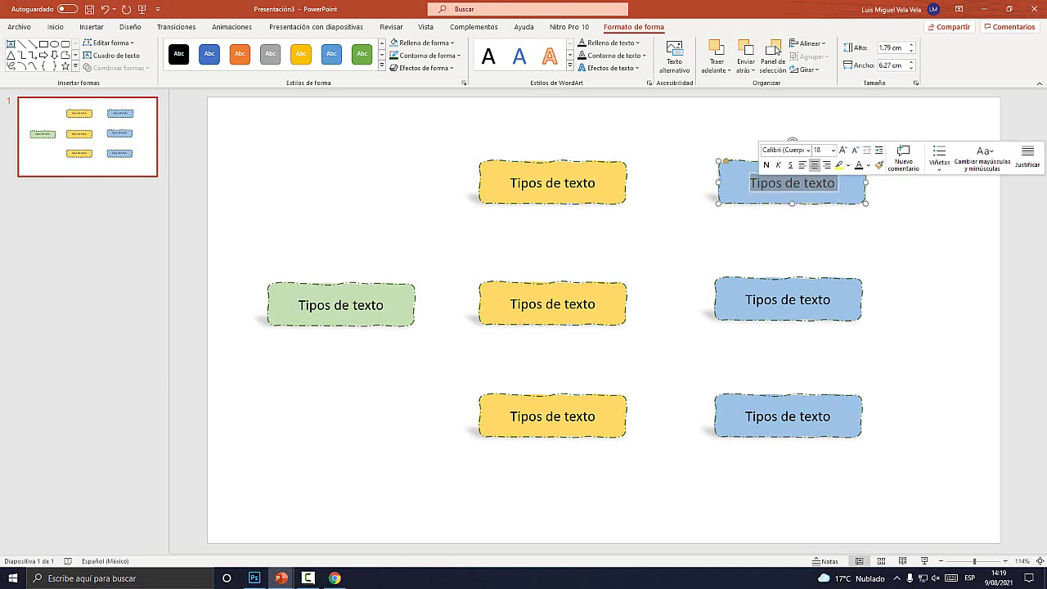
type("op")
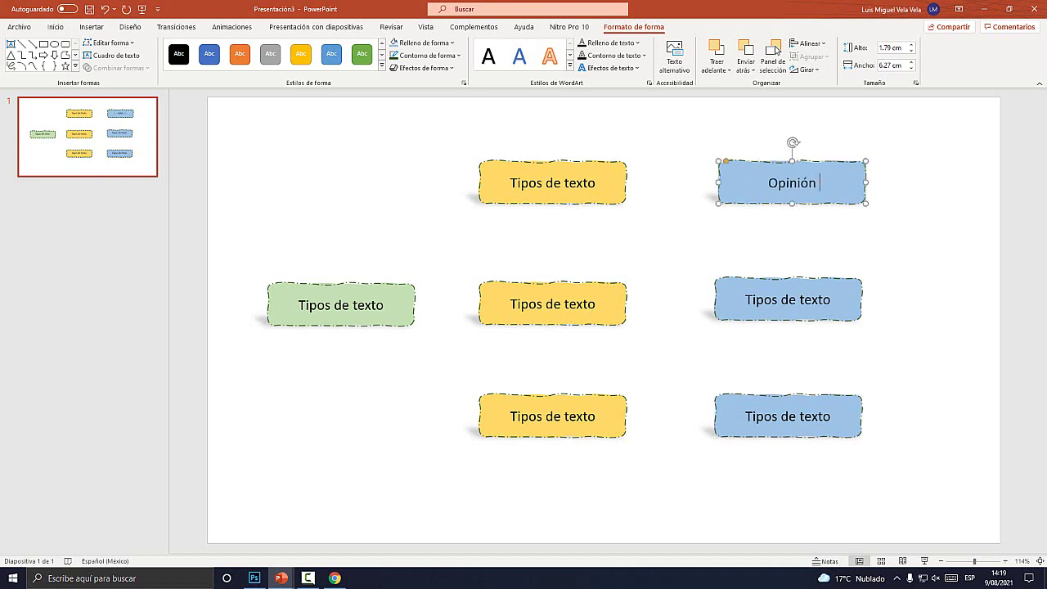
type("razonada")
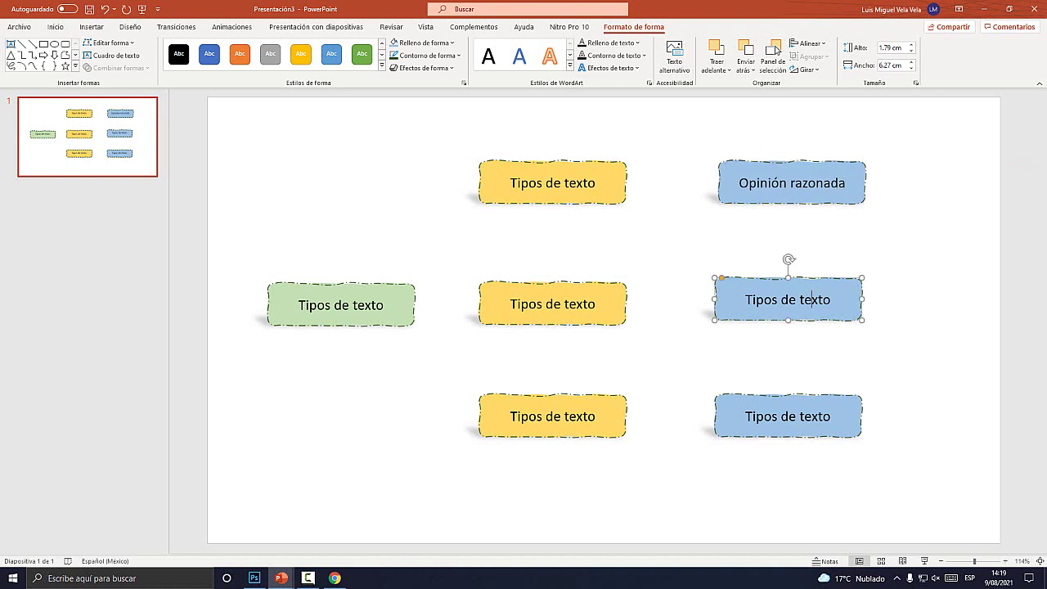
triple_click(788, 299)
type("Un tema ")
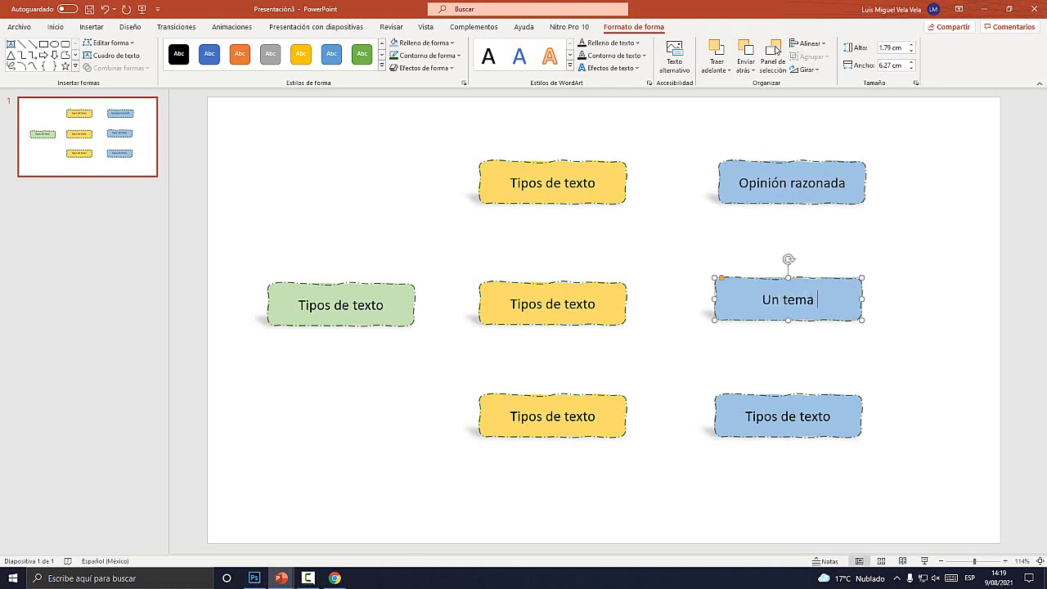
type("para ser entendido por")
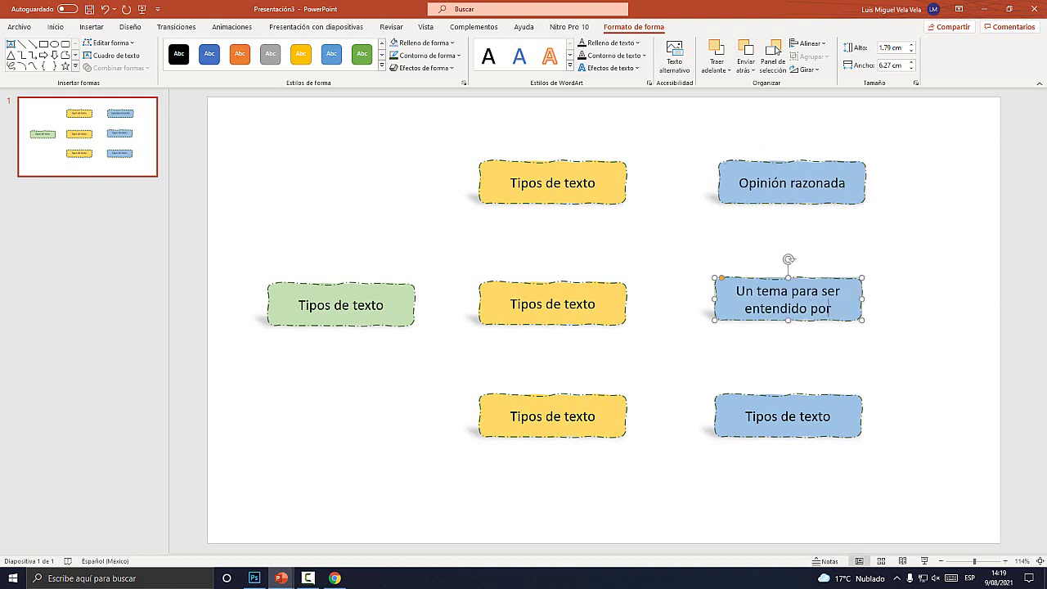
type(" otros")
double_click(762, 416)
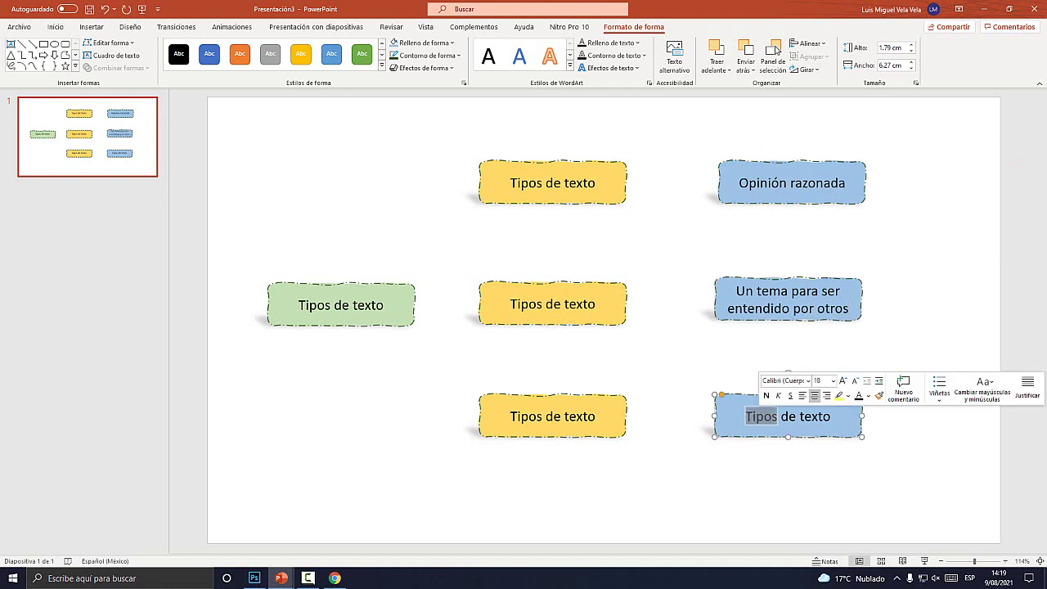
left_click(784, 381)
key("ctrl+a")
type("aco")
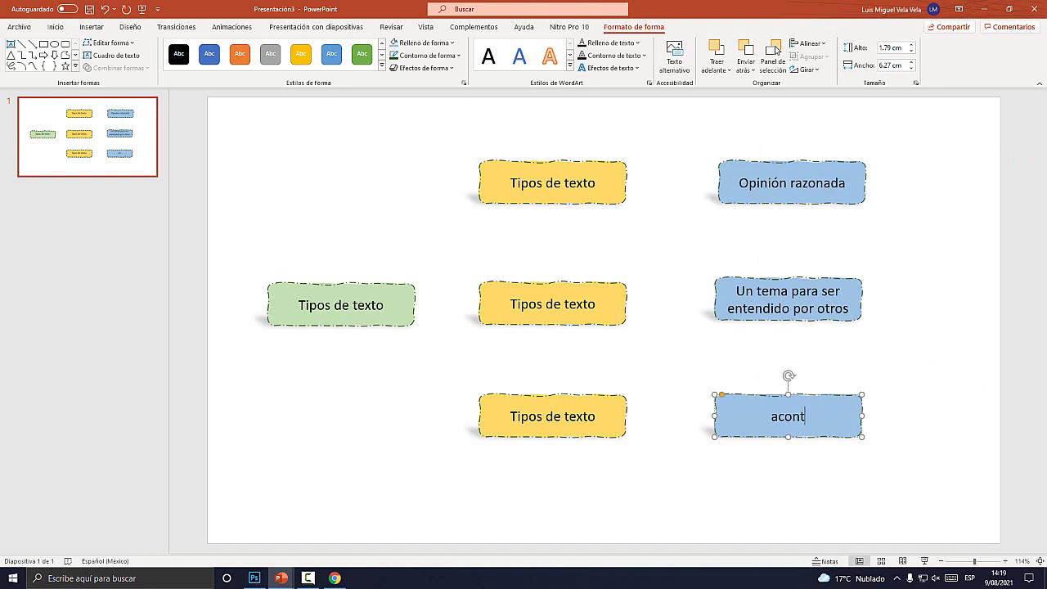
type("entos que")
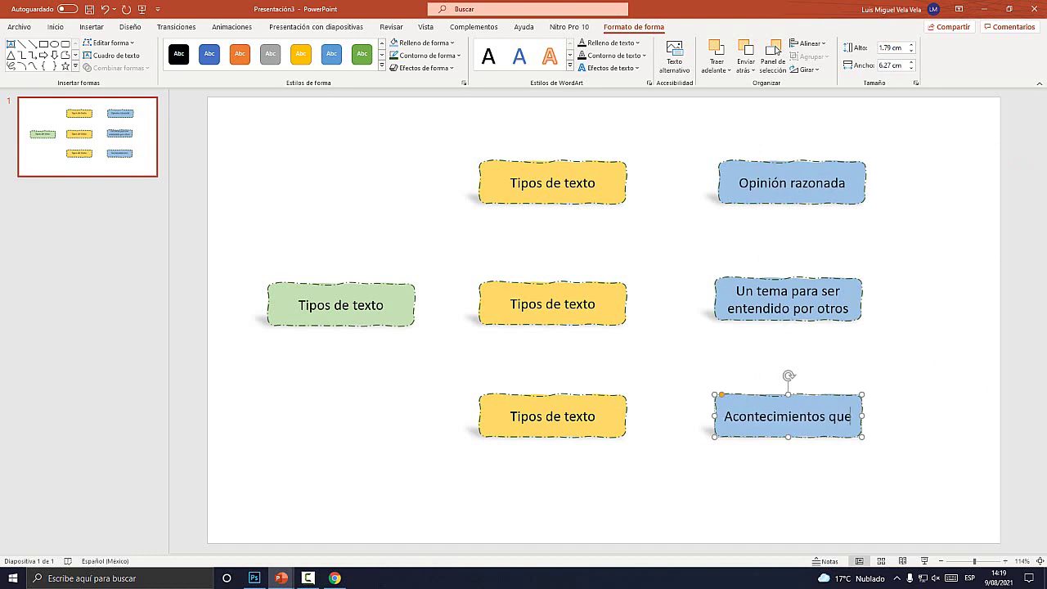
type(" han sucedidop")
key("BackSpace")
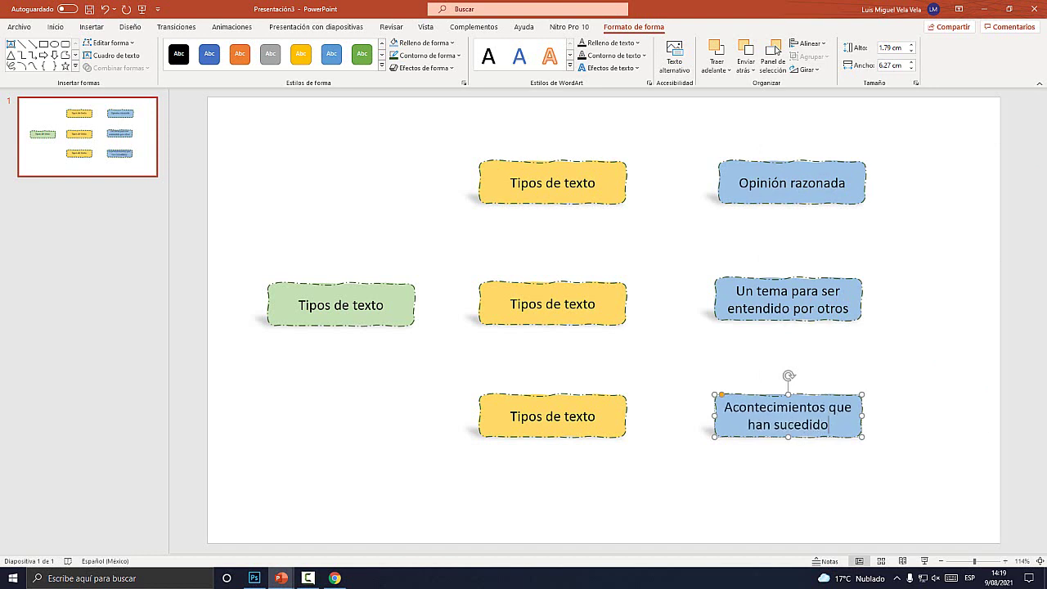
Step: Widen the Opinión razonada and Un tema para ser entendido por otros boxes to a matching width
left_click(792, 183)
left_click_drag(865, 182, 933, 183)
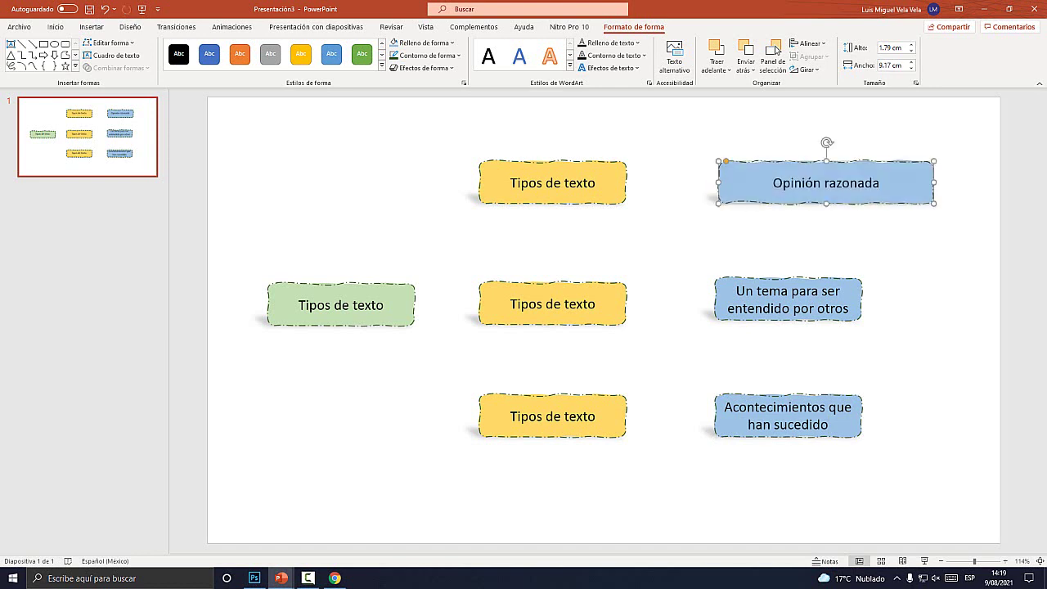
left_click_drag(826, 182, 809, 185)
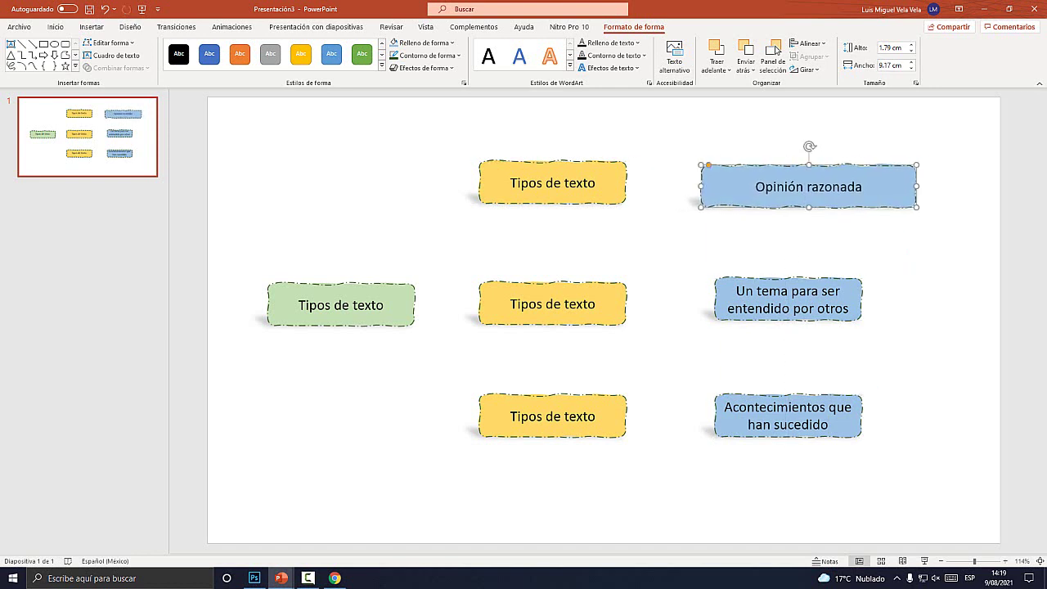
left_click(788, 299)
left_click_drag(861, 300, 916, 299)
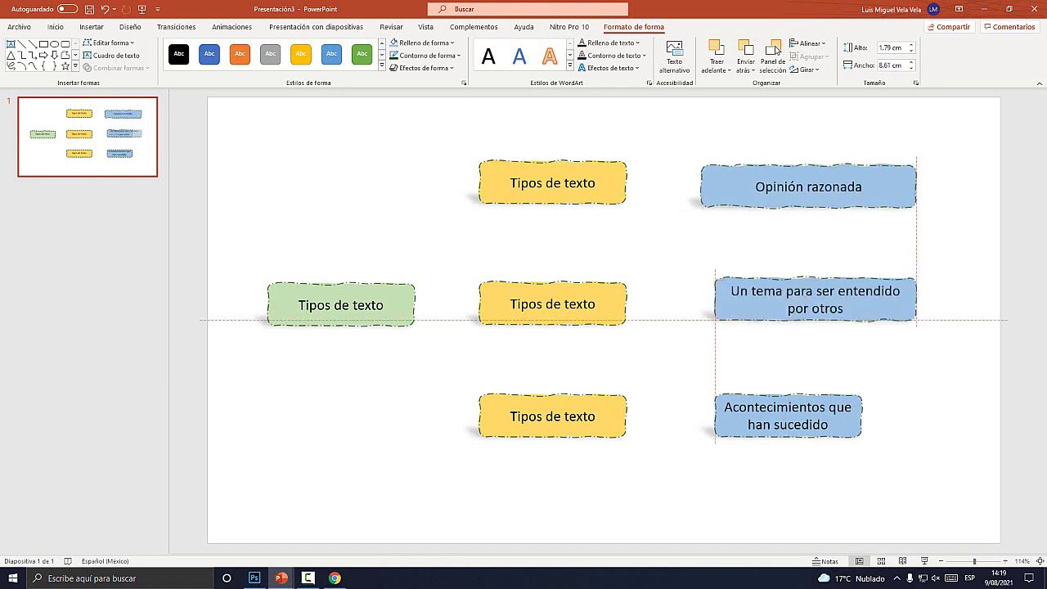
left_click_drag(815, 300, 801, 300)
Step: Widen the Acontecimientos box and fine-tune edges so all three blue boxes match
left_click(787, 416)
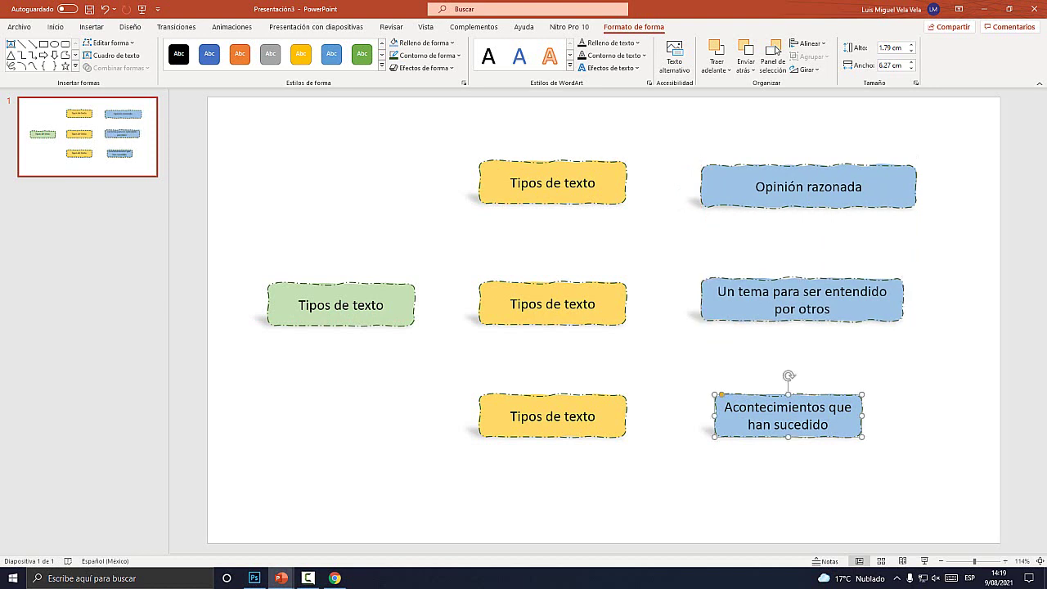
left_click_drag(861, 415, 912, 415)
left_click(801, 300)
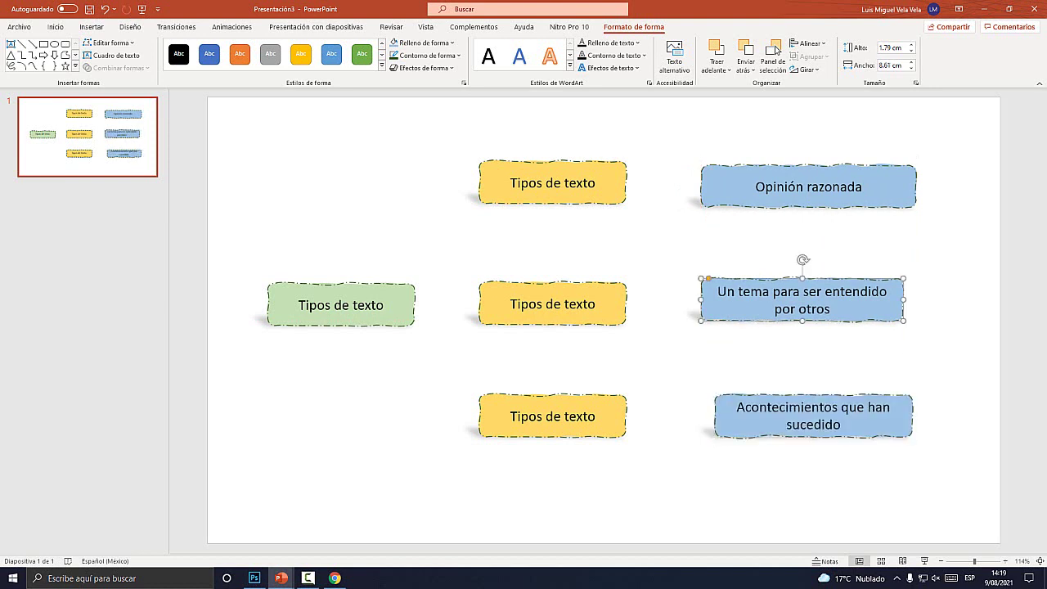
left_click_drag(903, 299, 916, 299)
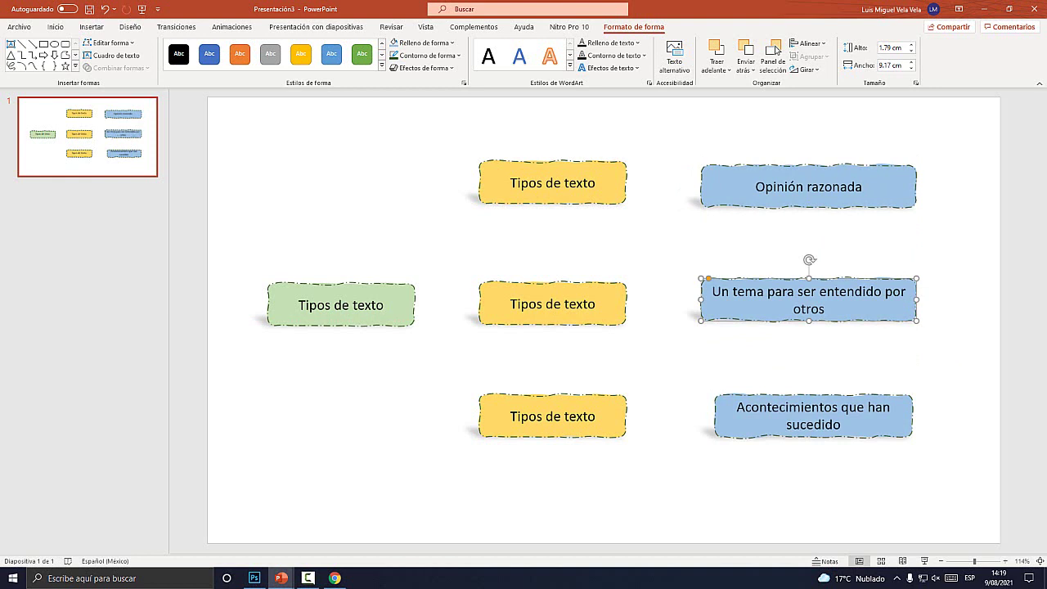
left_click(814, 416)
left_click_drag(912, 416, 917, 416)
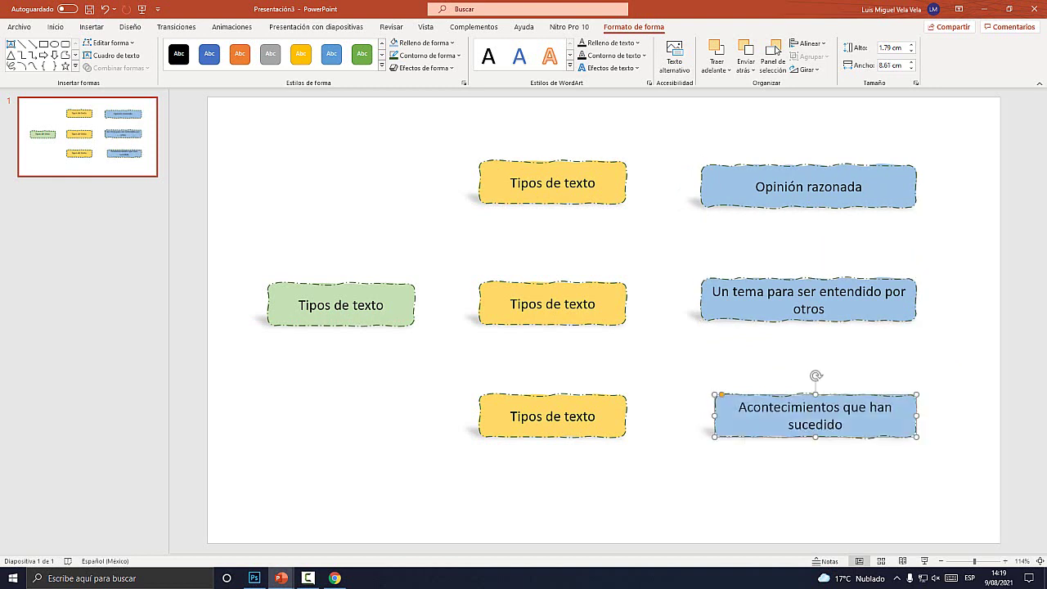
left_click_drag(714, 416, 701, 416)
left_click(806, 374)
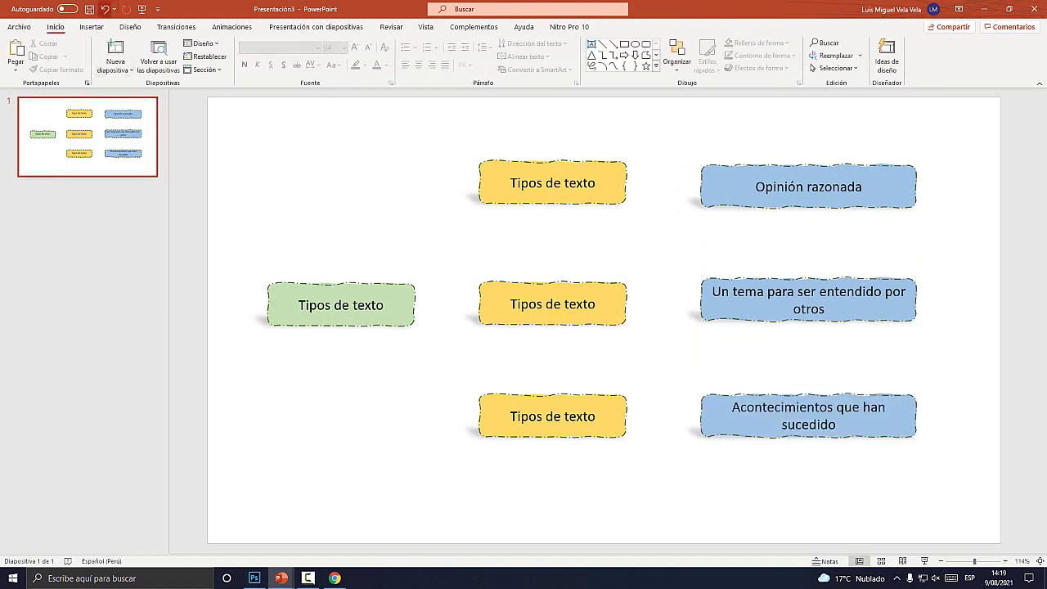
Step: Draw an arrow from the green box to the top yellow box
left_click(92, 27)
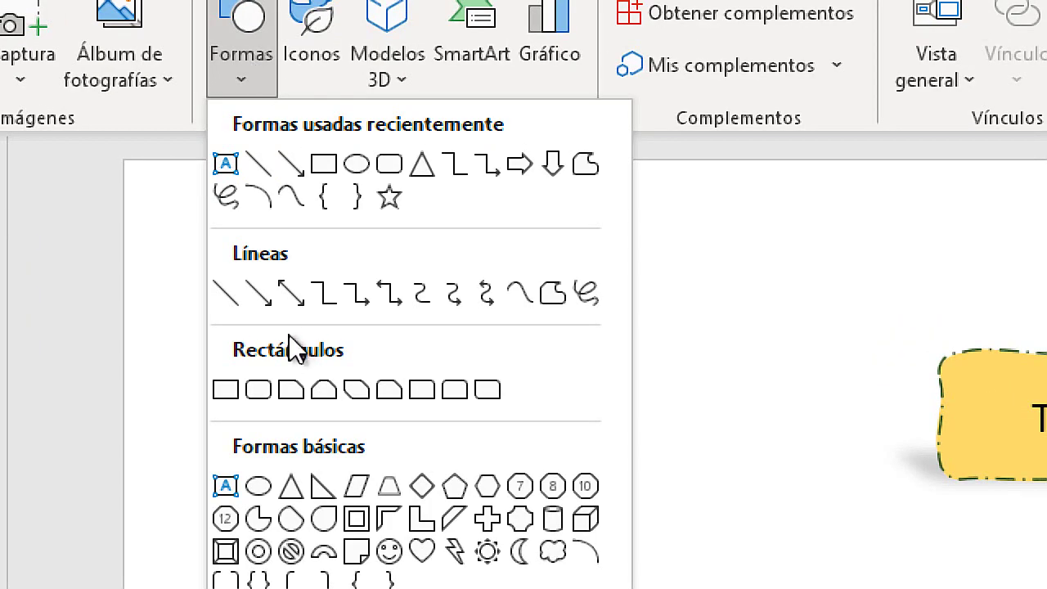
left_click(262, 295)
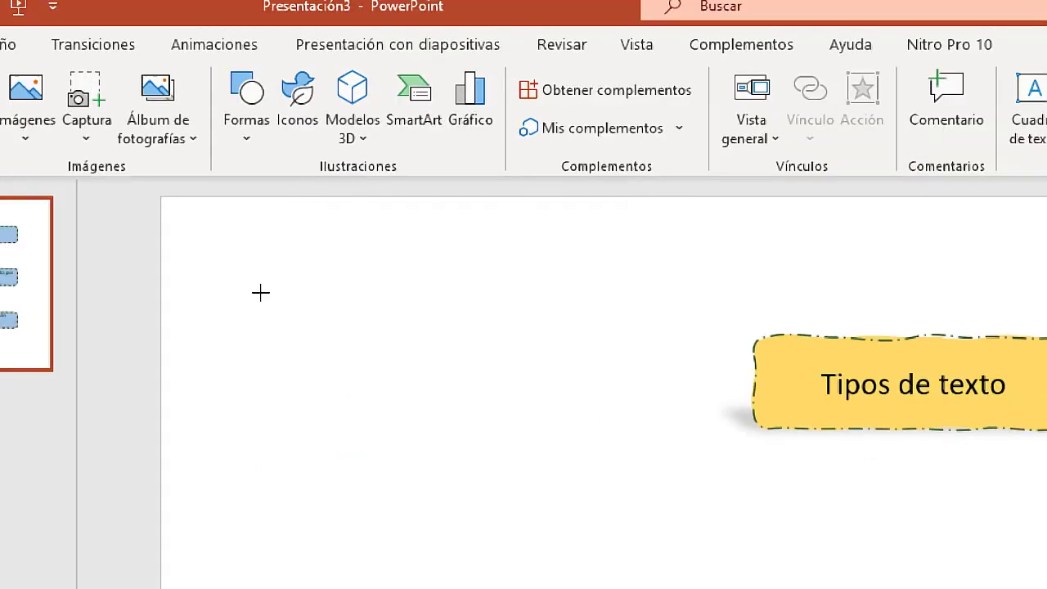
left_click_drag(425, 300, 480, 183)
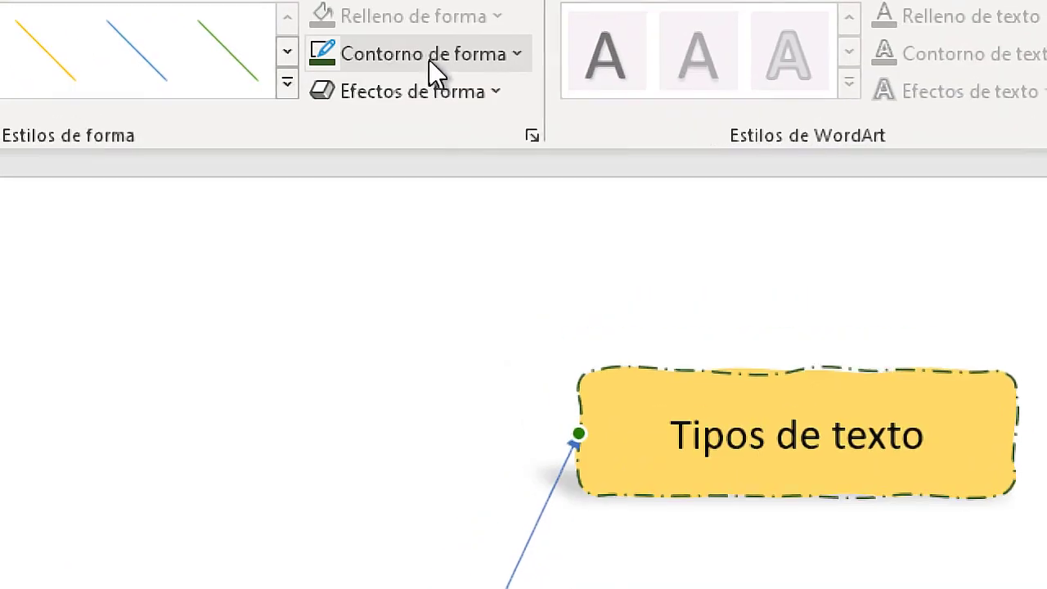
Step: Make the arrow 4½ pt thick with a round-dot start and arrowhead end
left_click(429, 57)
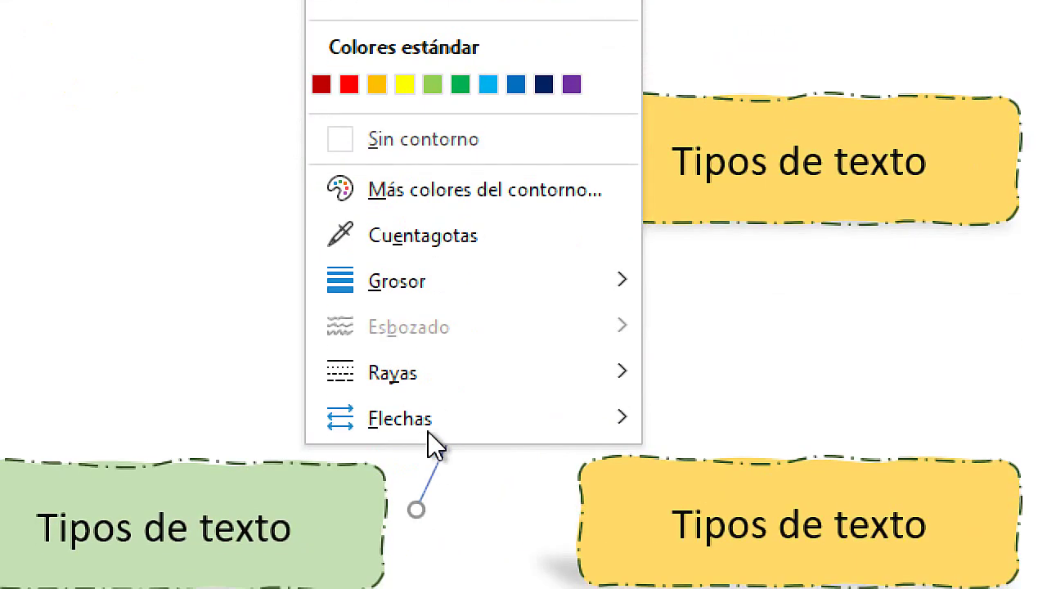
mouse_move(446, 286)
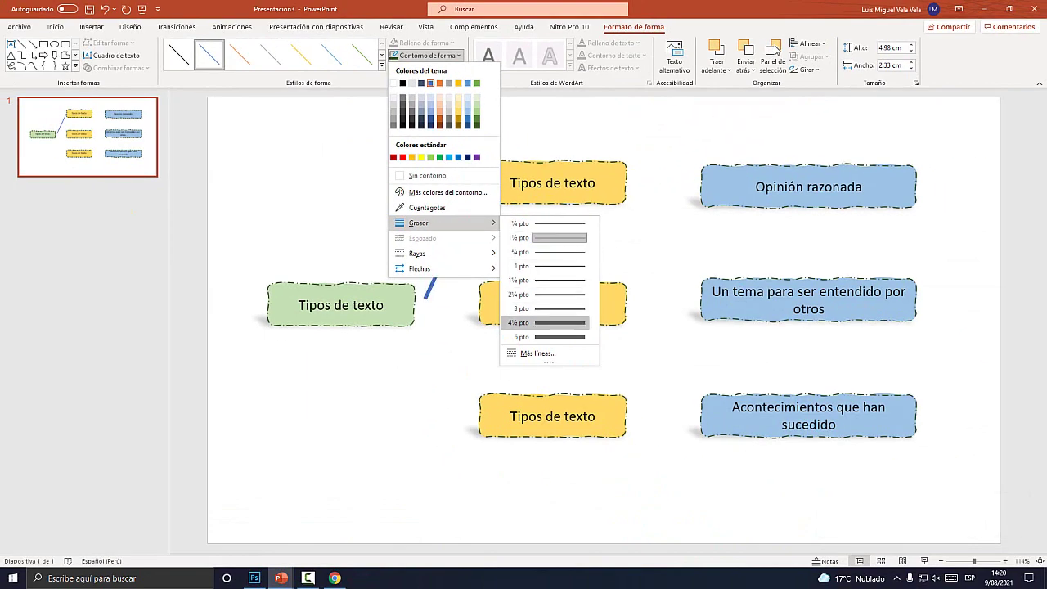
left_click(546, 322)
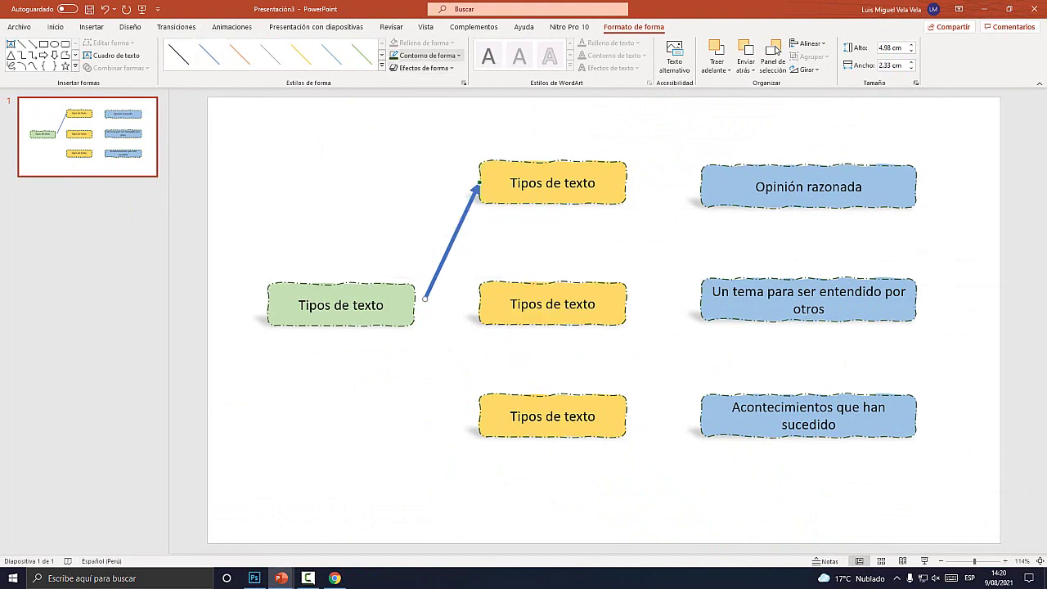
left_click(426, 55)
mouse_move(422, 269)
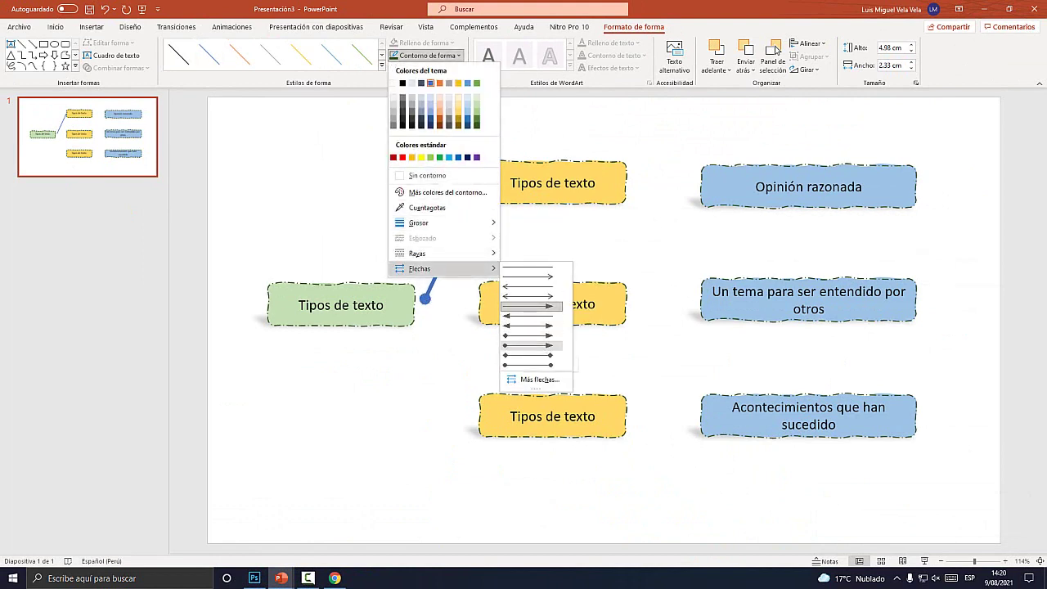
left_click(531, 355)
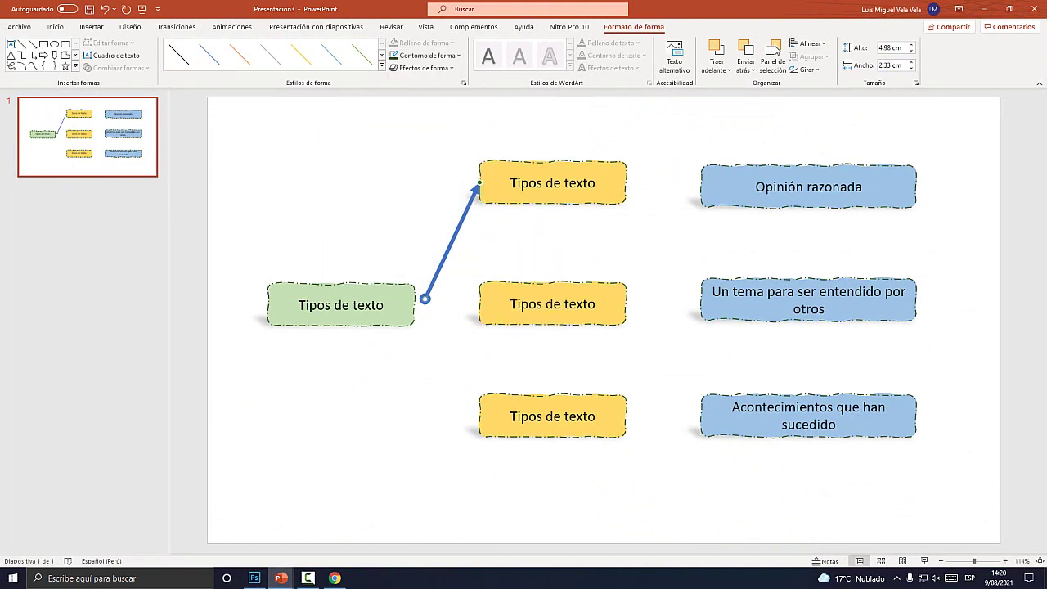
Step: Attach the arrow's ends to the green and top yellow boxes, colour it black, and duplicate it
left_click_drag(452, 241, 462, 245)
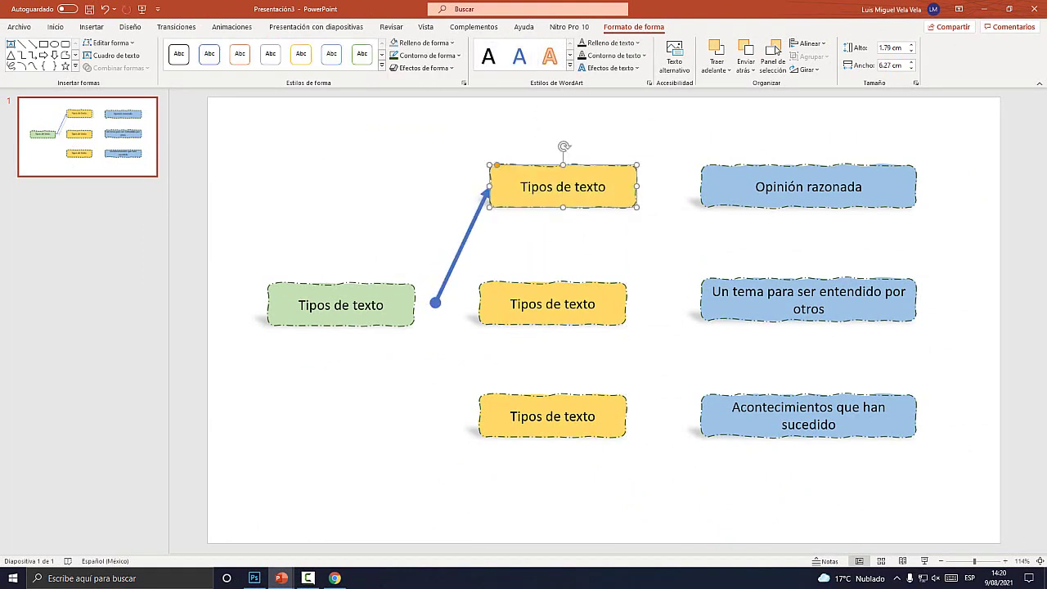
left_click_drag(435, 302, 420, 301)
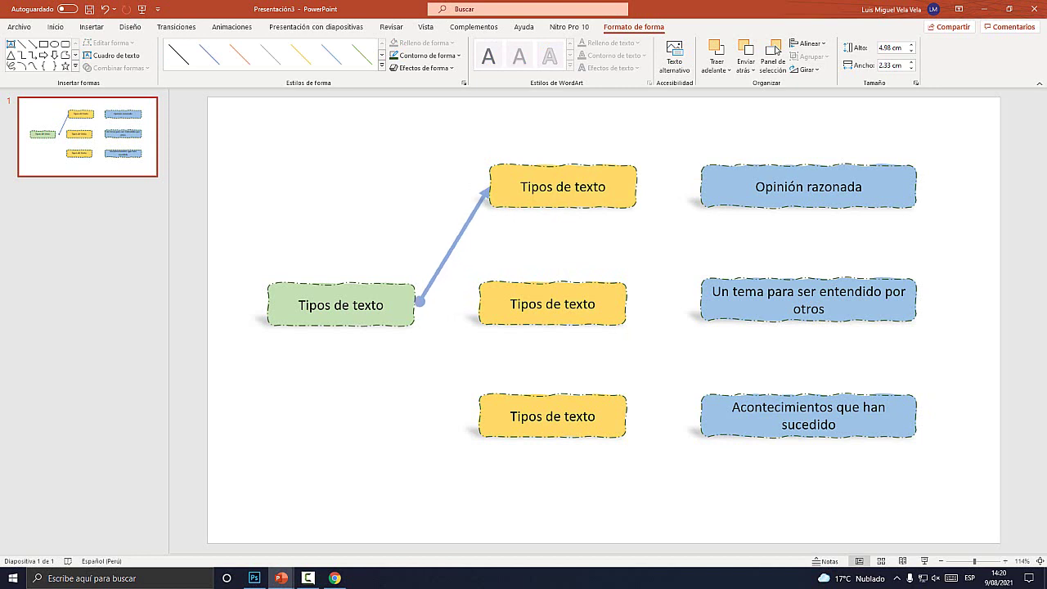
left_click_drag(489, 187, 485, 185)
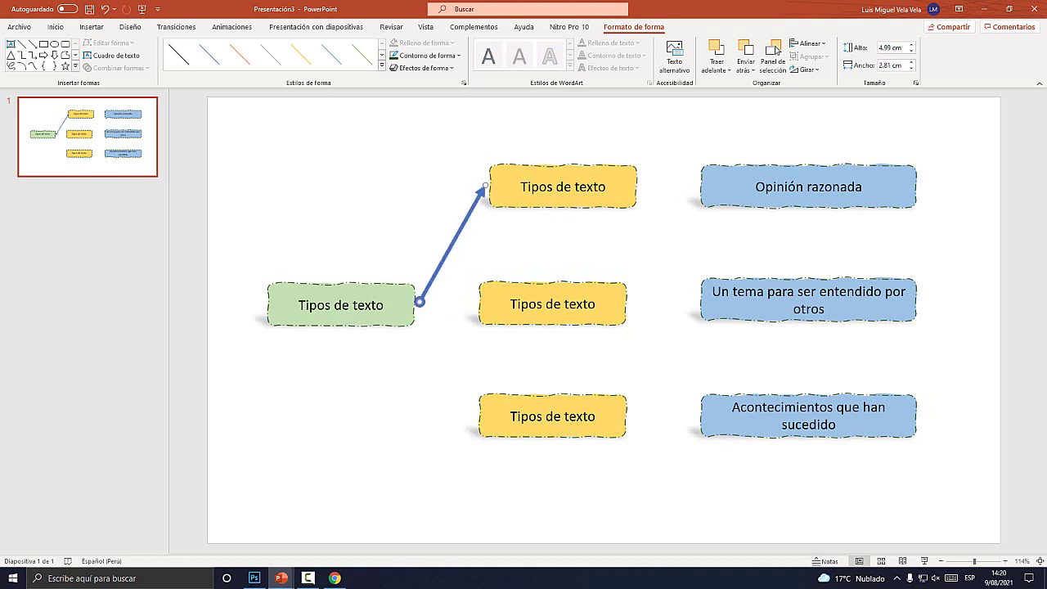
left_click(426, 54)
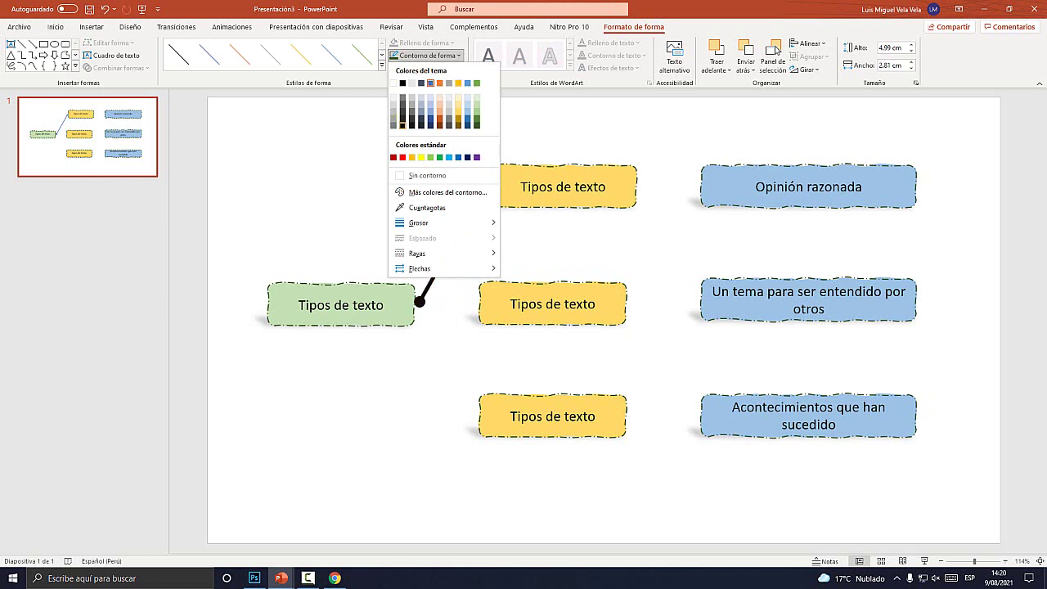
left_click(403, 126)
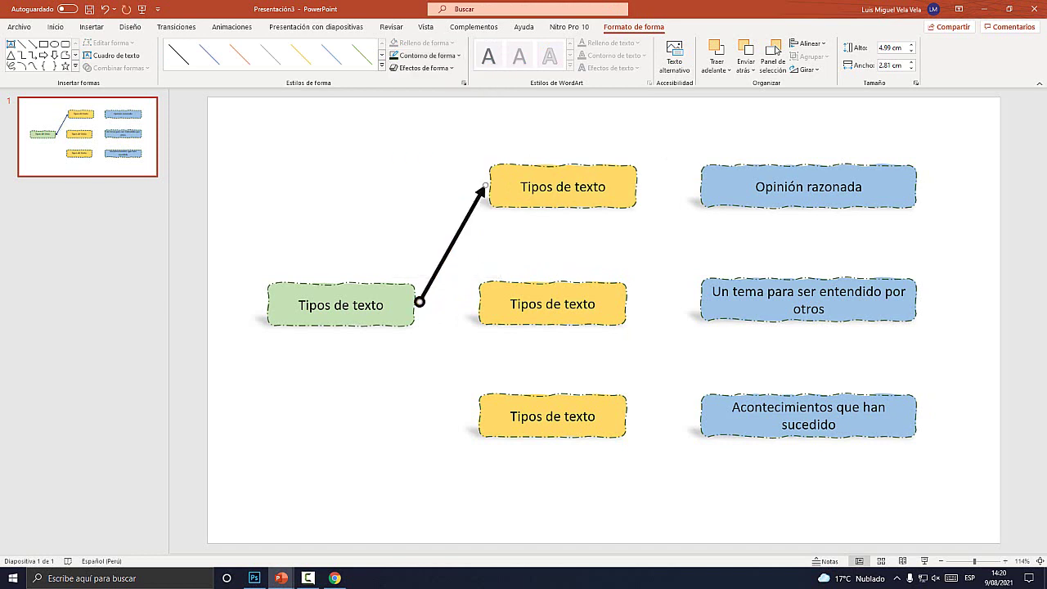
key("ctrl+d")
Step: Point copies of the arrow from the green box to the middle and bottom yellow boxes
mouse_move(493, 194)
left_mouse_down()
mouse_move(475, 305)
mouse_move(419, 302)
left_mouse_up()
key("ctrl+v")
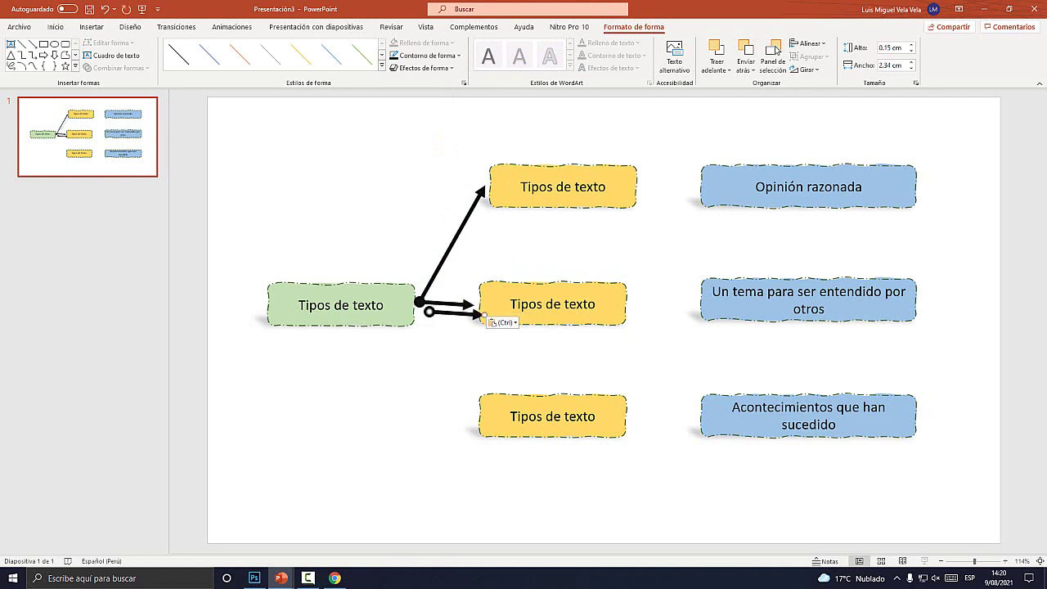
left_click_drag(430, 311, 419, 301)
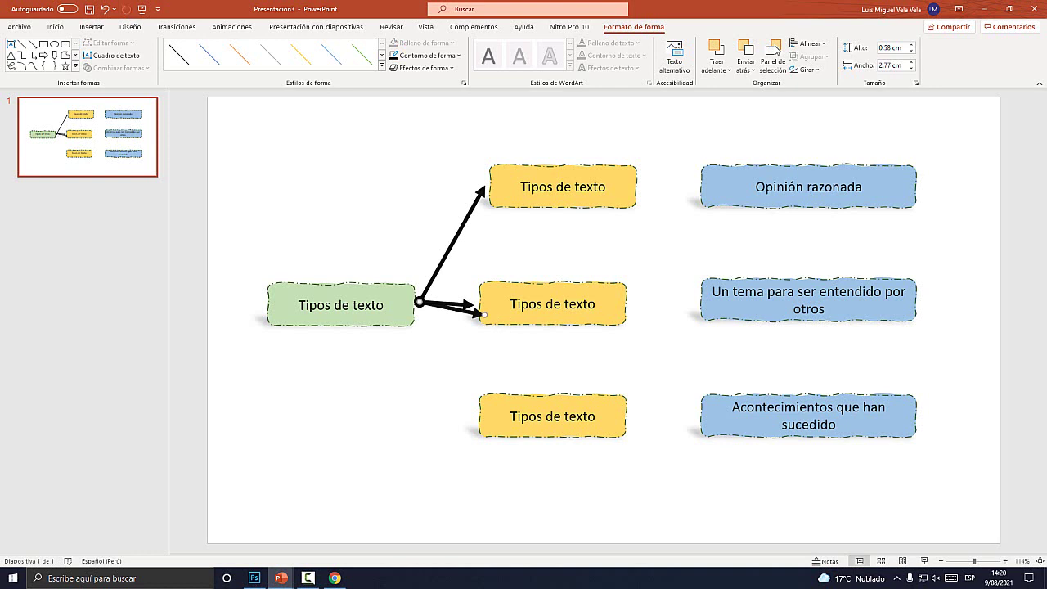
left_click_drag(484, 314, 475, 411)
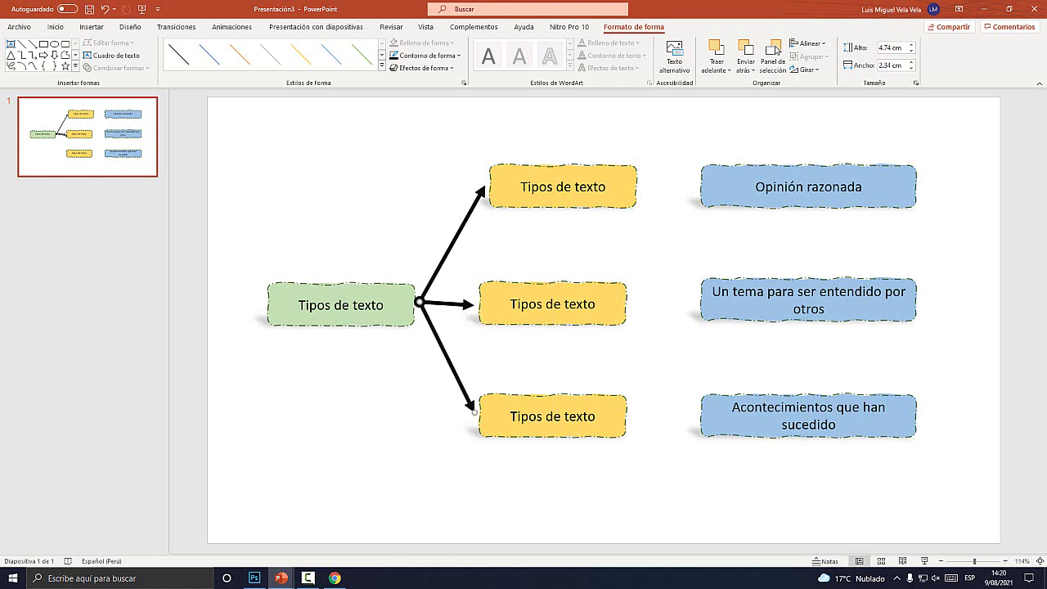
Step: Add copied arrows leading to the Opinión razonada and Un tema para ser entendido por otros boxes
key("ctrl+v")
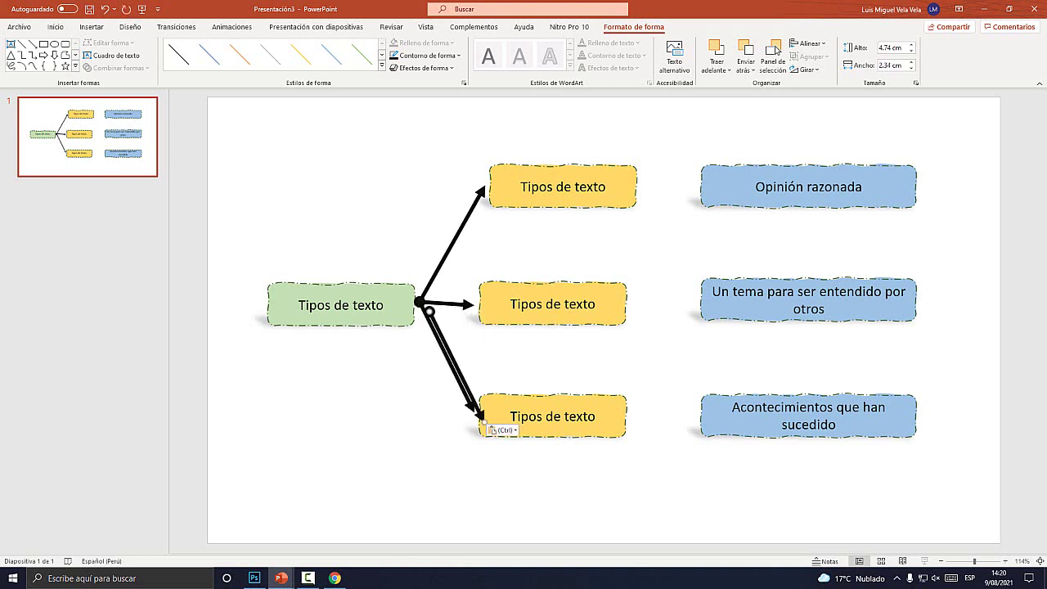
left_click_drag(452, 364, 673, 239)
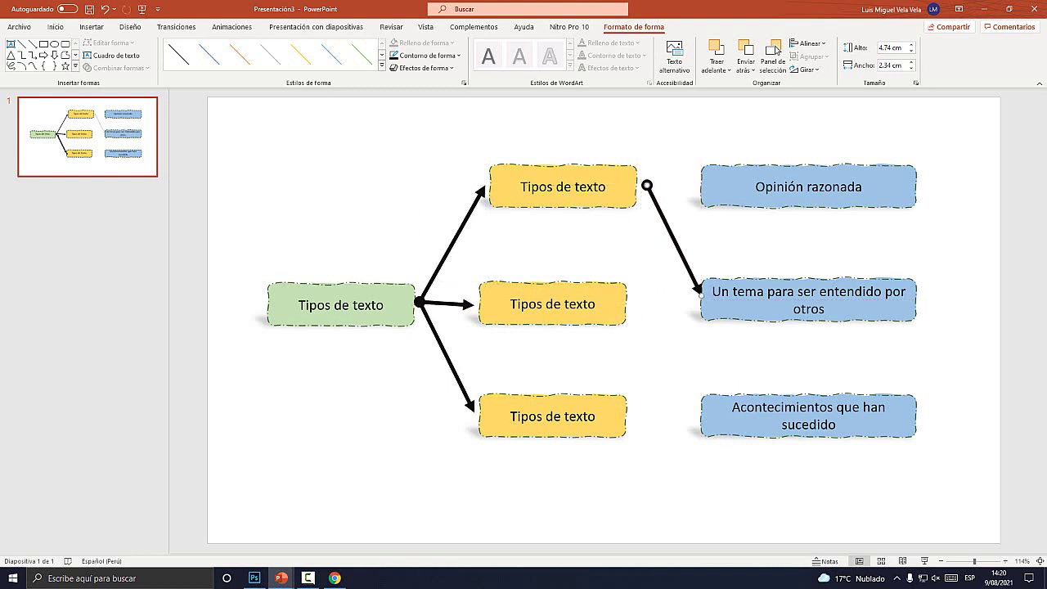
left_click_drag(700, 292, 693, 186)
key("ctrl+d")
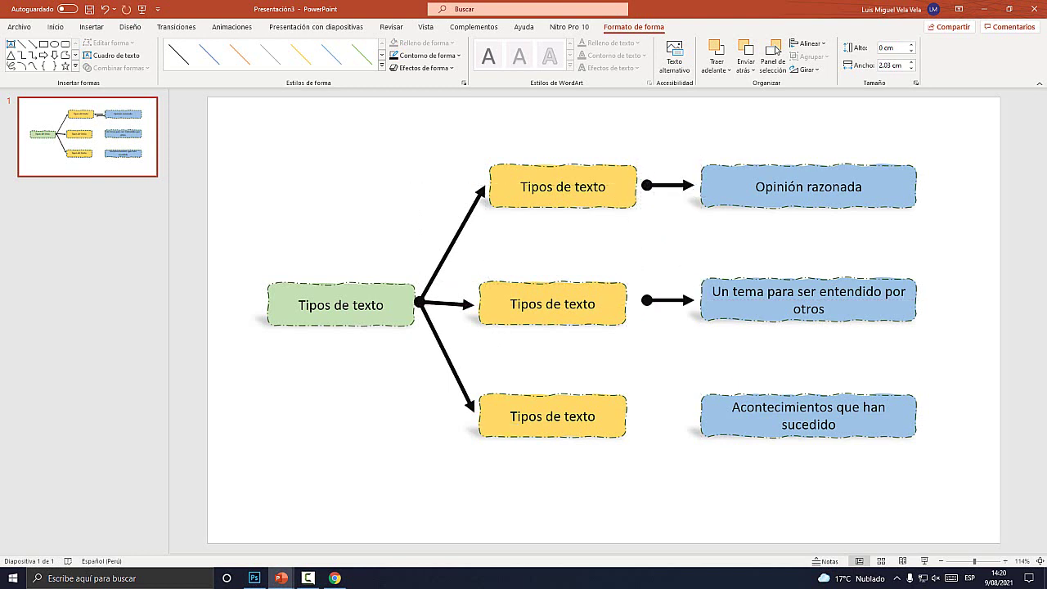
left_click_drag(679, 195, 669, 419)
key("Escape")
Step: View the SmartArt diagram in Presentación2, then return to Presentación3 with Insertar showing
mouse_move(280, 578)
left_click(221, 528)
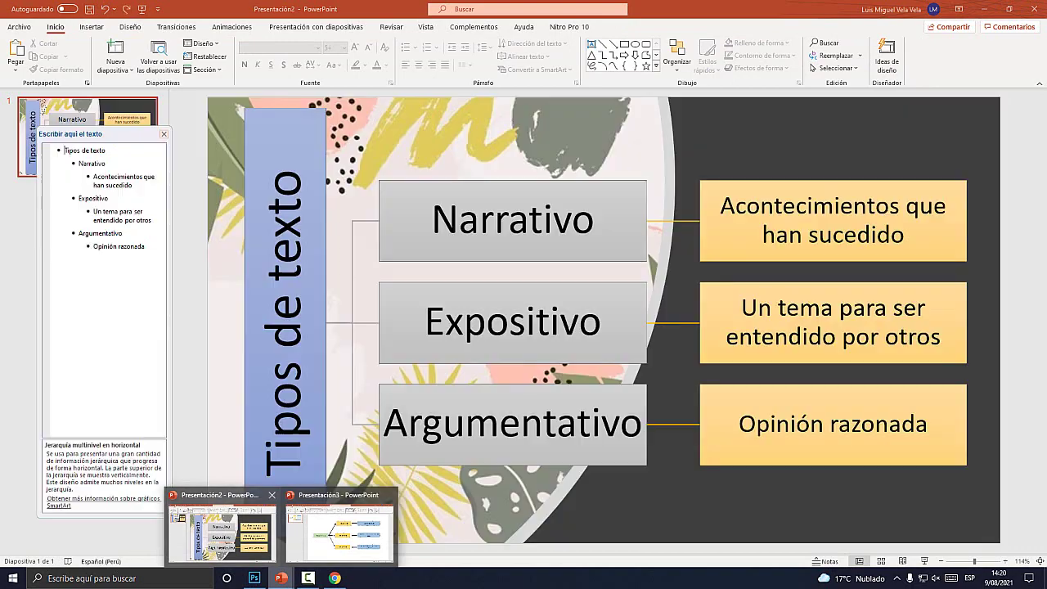
left_click(339, 532)
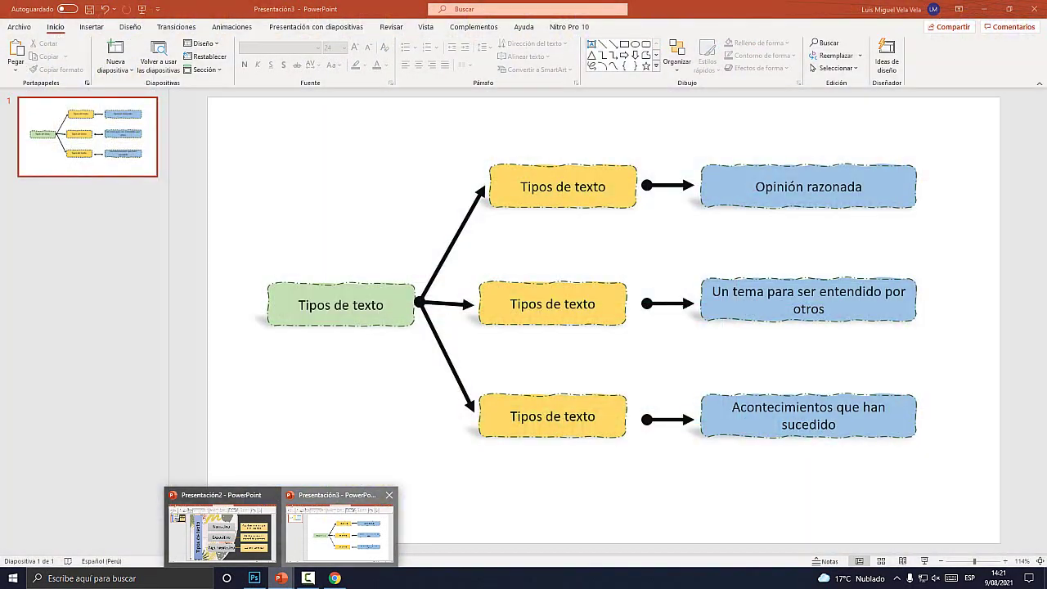
left_click(340, 530)
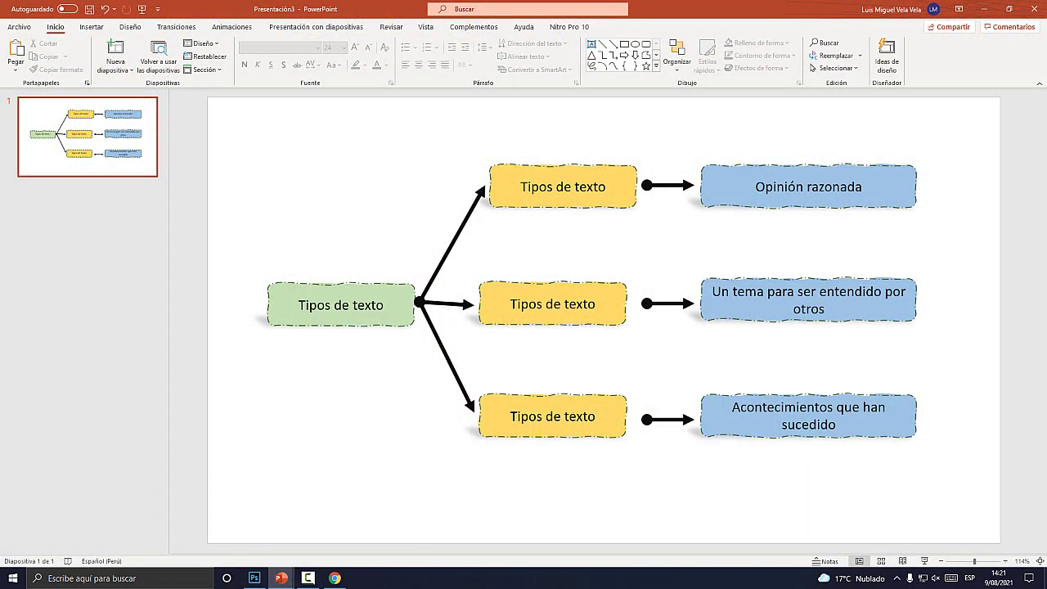
left_click(91, 27)
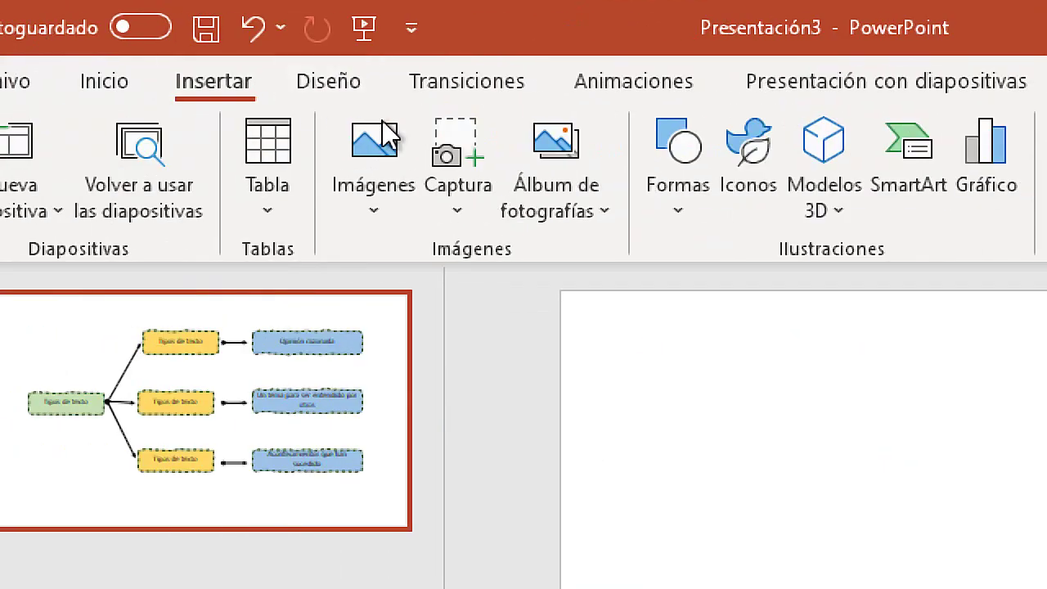
Step: Insert the tropical-leaves picture, send it behind the shapes, and enlarge it to cover the slide
left_click(147, 67)
left_click(427, 309)
scroll(303, 147, "down", 5)
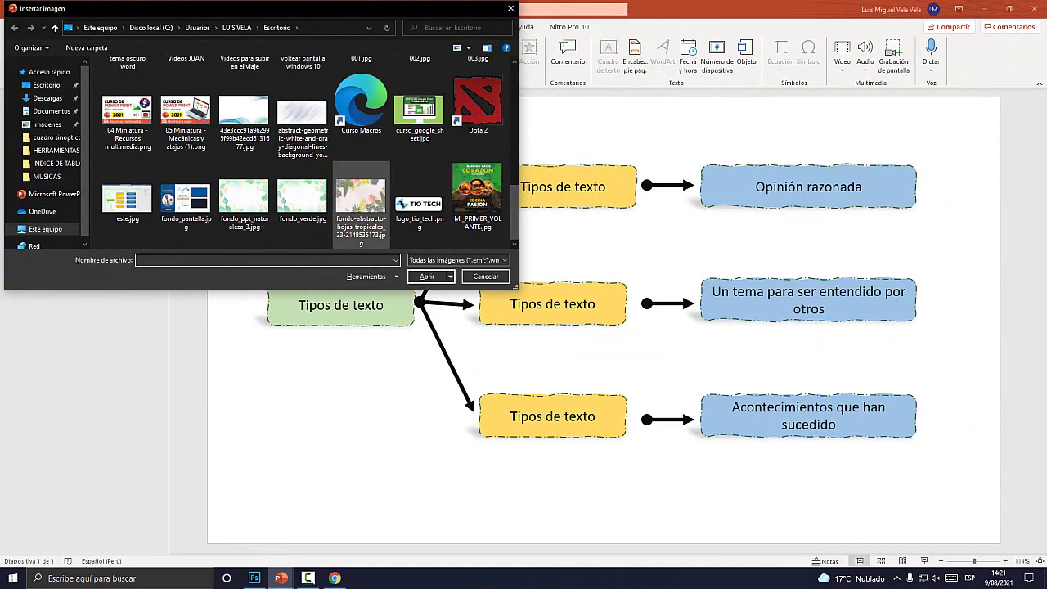
double_click(360, 196)
right_click(497, 251)
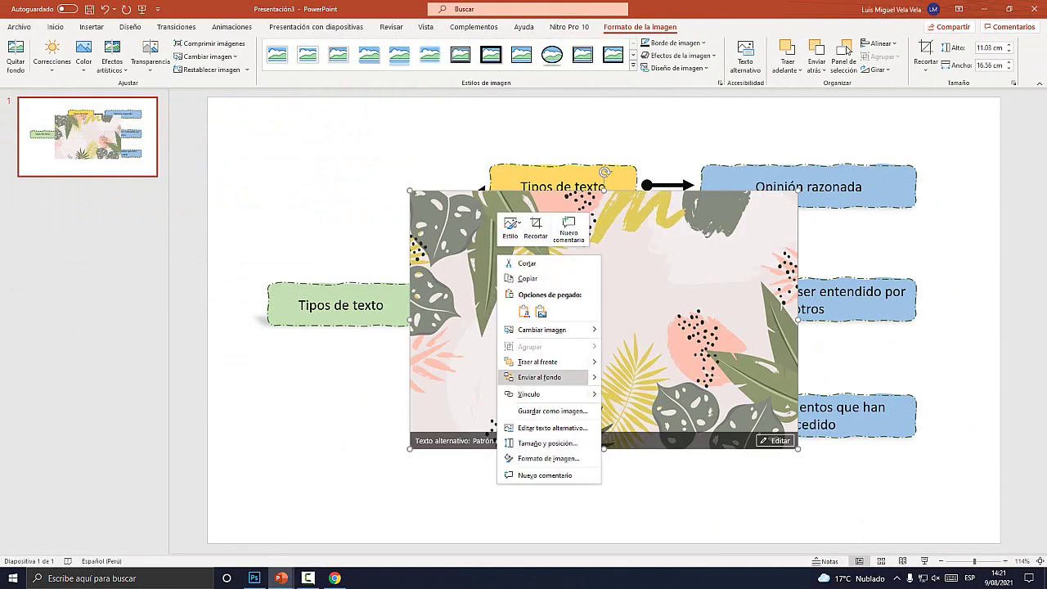
left_click(540, 377)
mouse_move(540, 377)
left_mouse_down()
mouse_move(358, 277)
mouse_move(341, 285)
left_mouse_up()
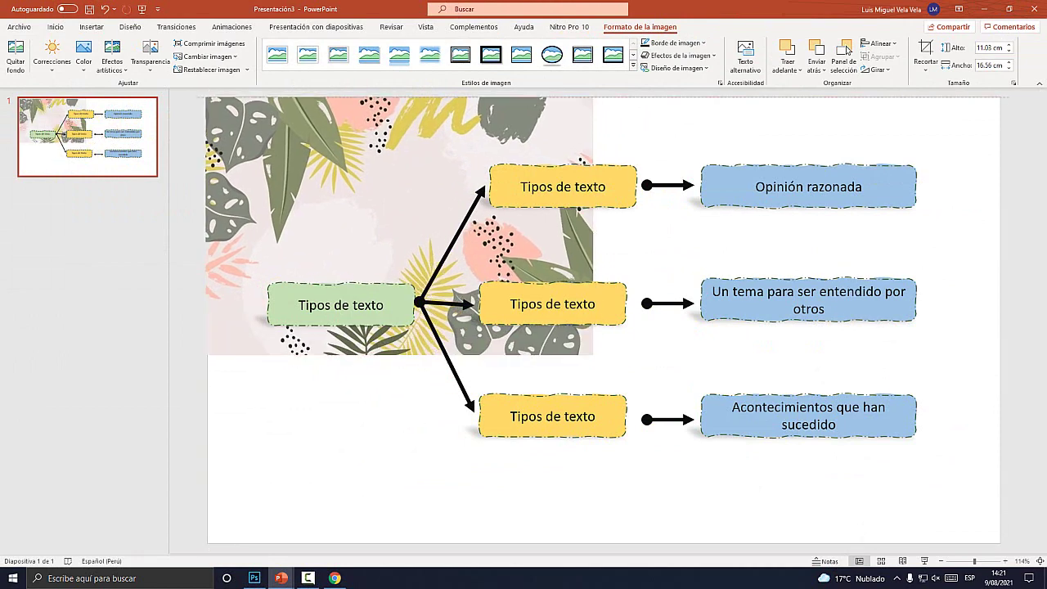
mouse_move(597, 357)
left_mouse_down()
mouse_move(937, 553)
mouse_move(1000, 553)
left_mouse_up()
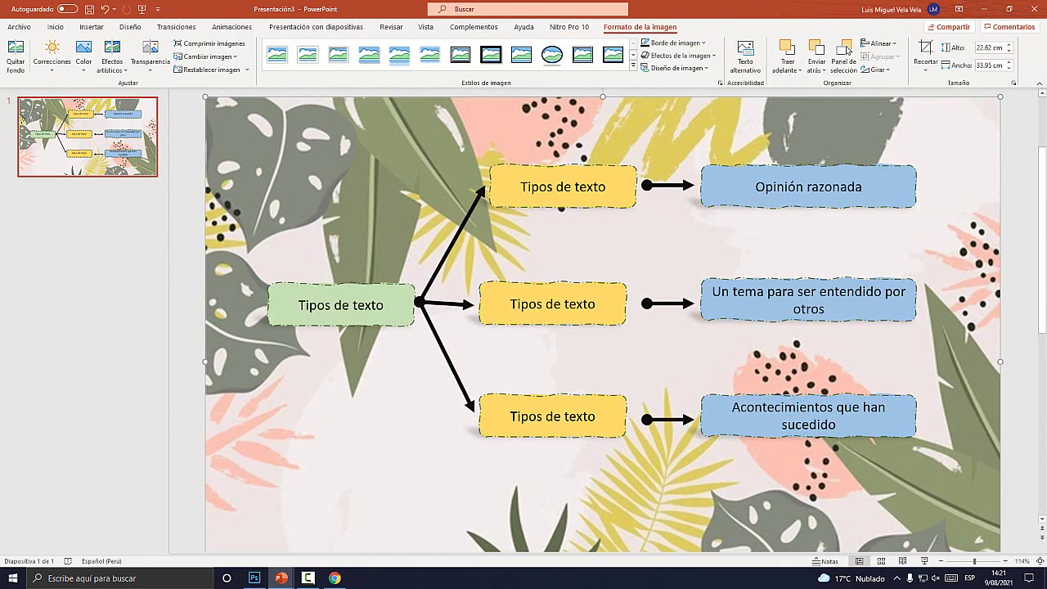
Step: Fade the leaf picture with a Transparencia preset and crop its bottom to the slide edge
scroll(847, 49, "up", 4)
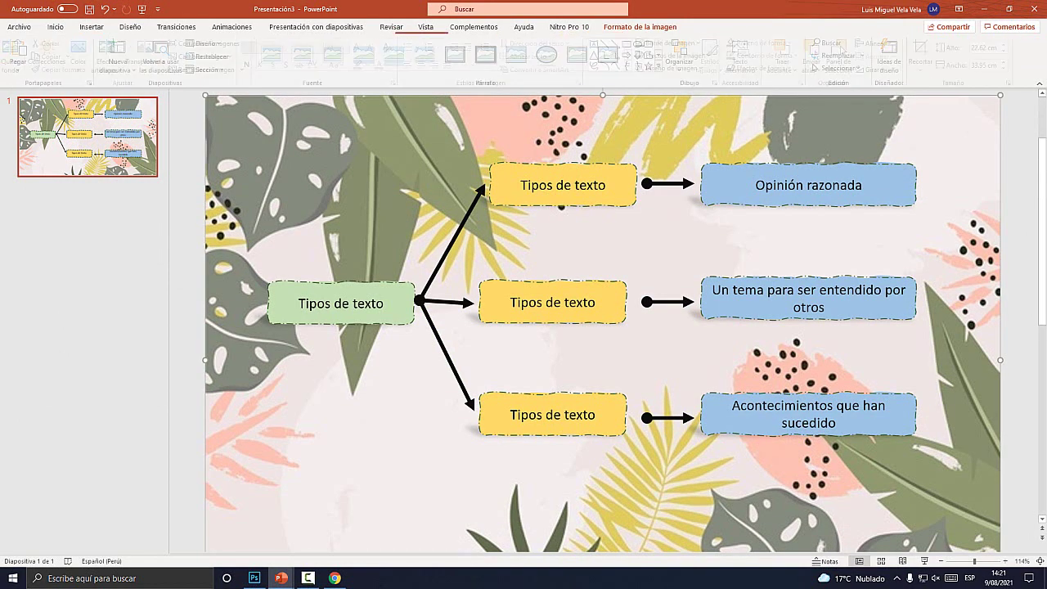
scroll(847, 49, "down", 4)
left_click(151, 55)
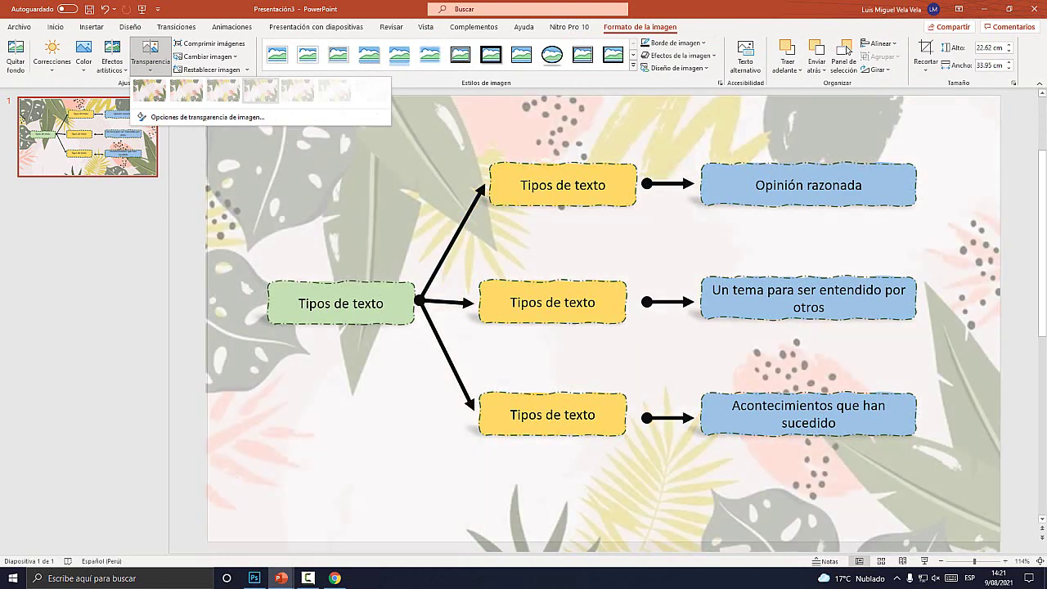
left_click(260, 91)
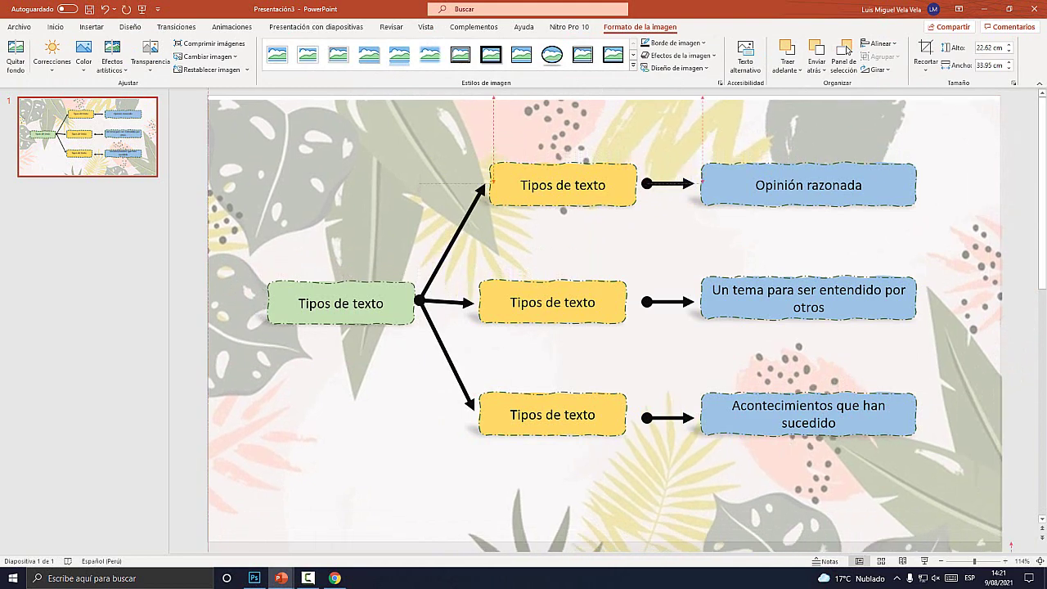
scroll(605, 319, "down", 1)
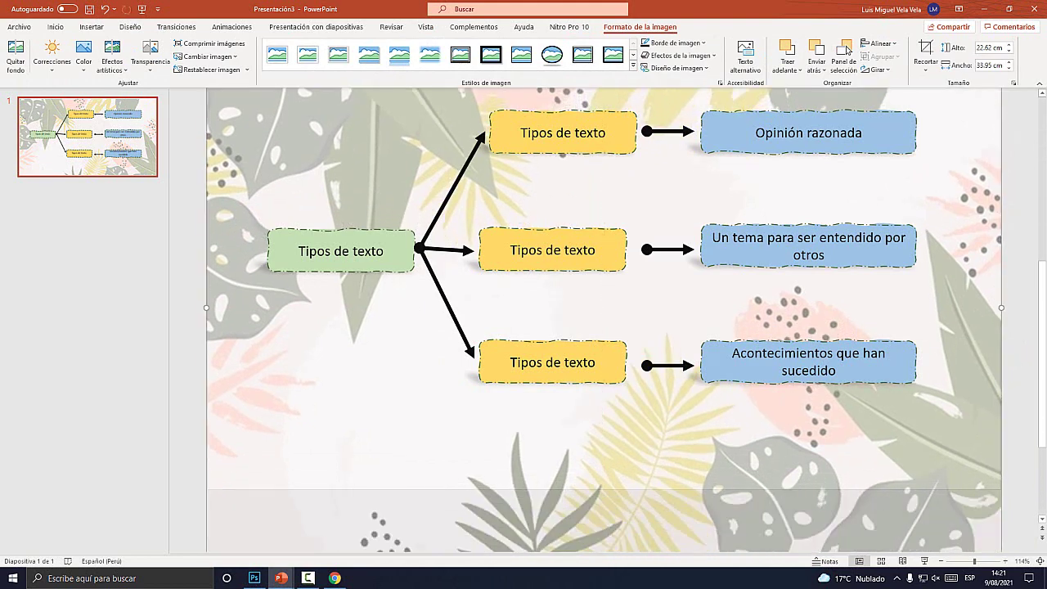
left_click(925, 54)
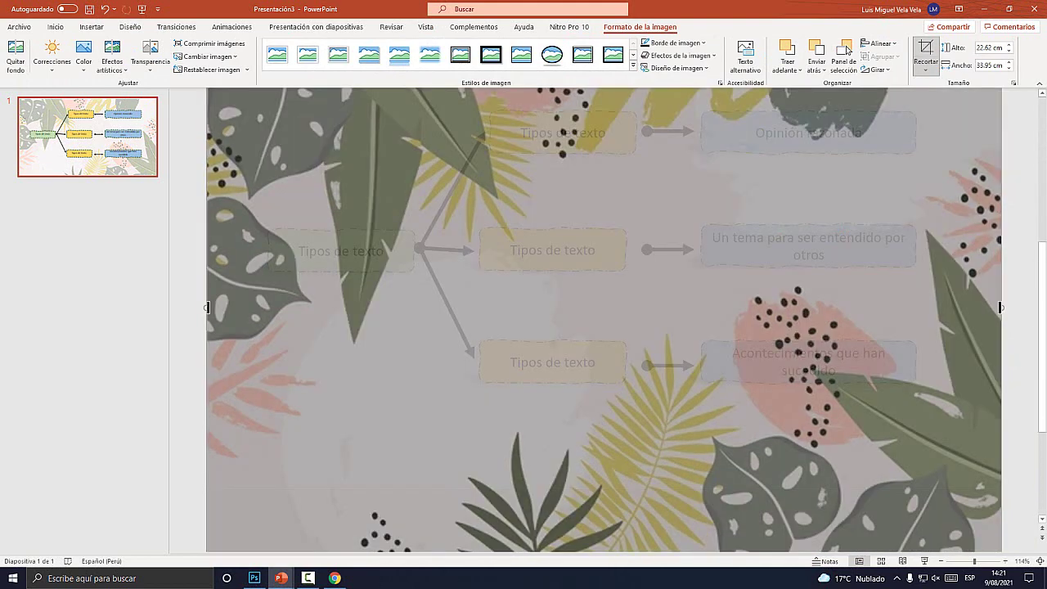
left_click_drag(604, 540, 604, 462)
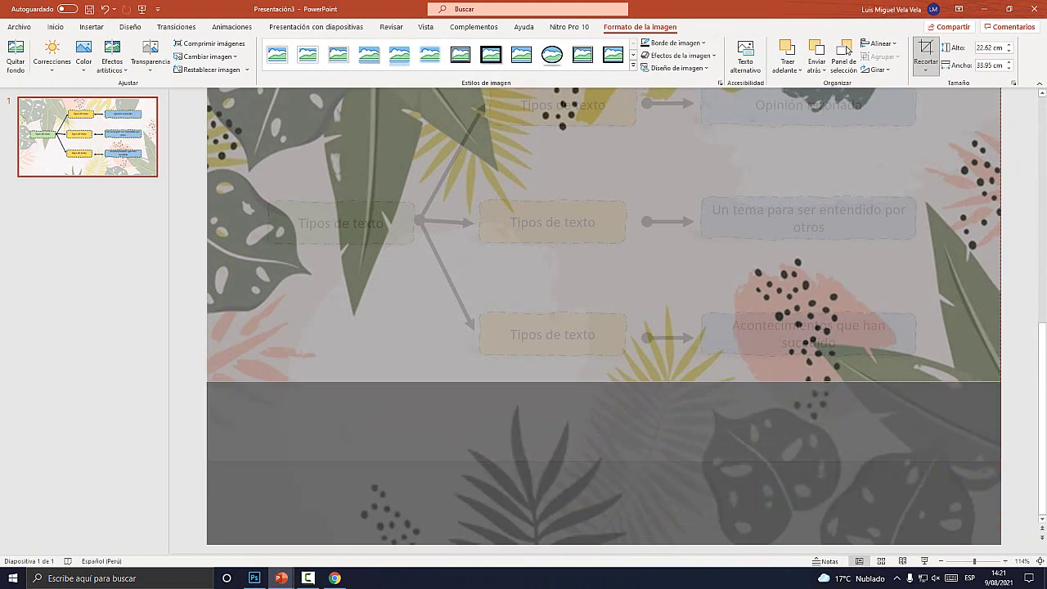
key("Escape")
key("Escape")
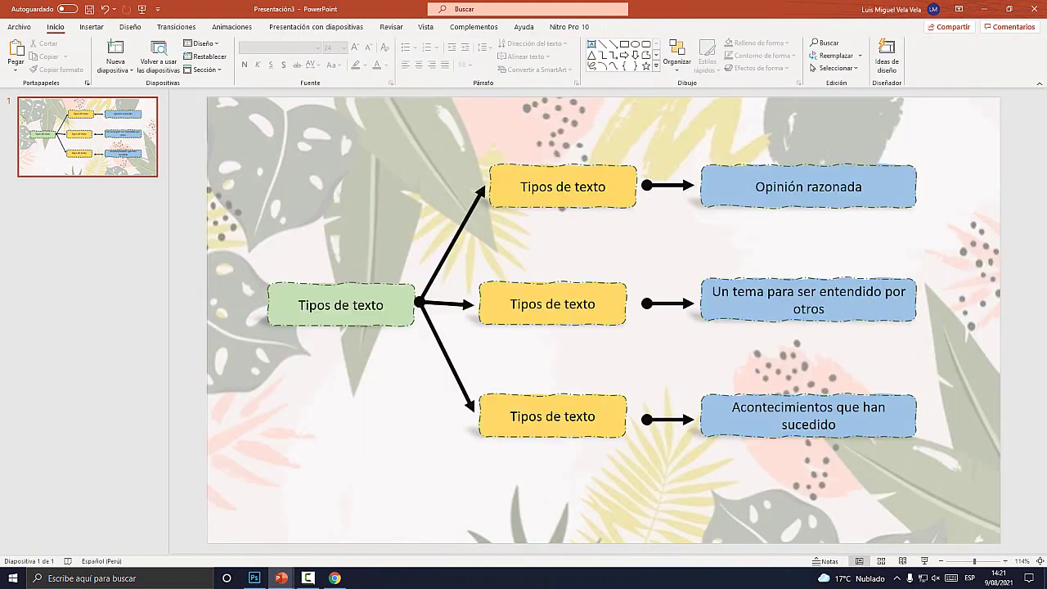
Step: Give the green Tipos de texto box a Perspectiva shadow
left_click(340, 315)
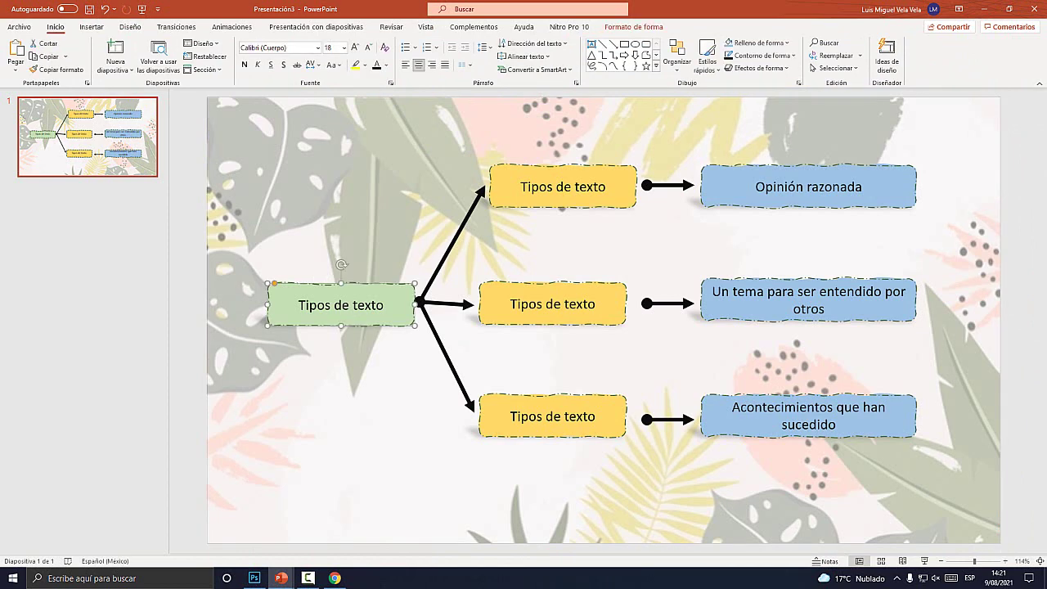
left_click(634, 27)
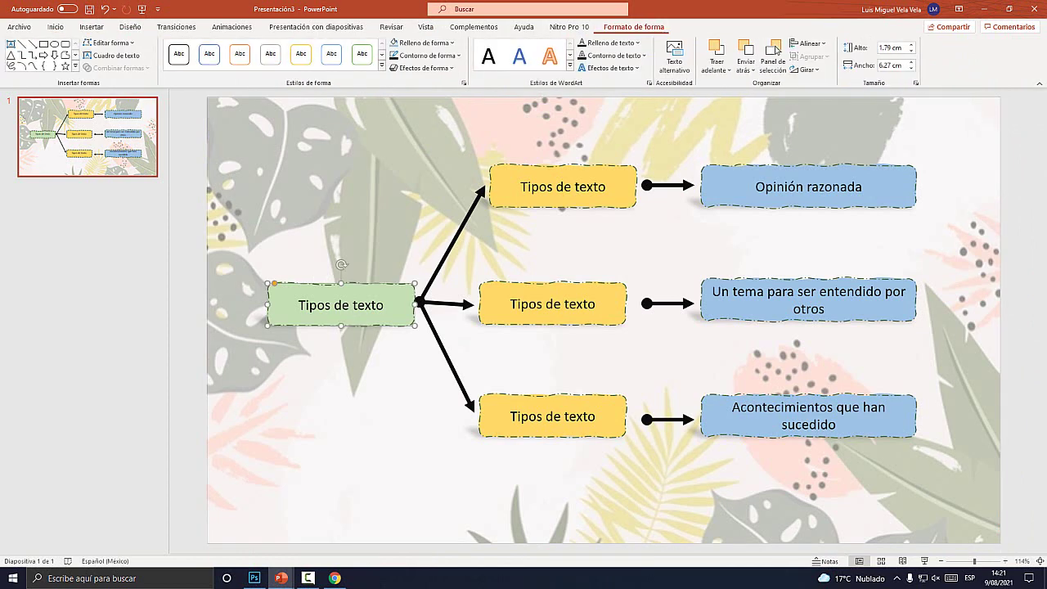
left_click(423, 68)
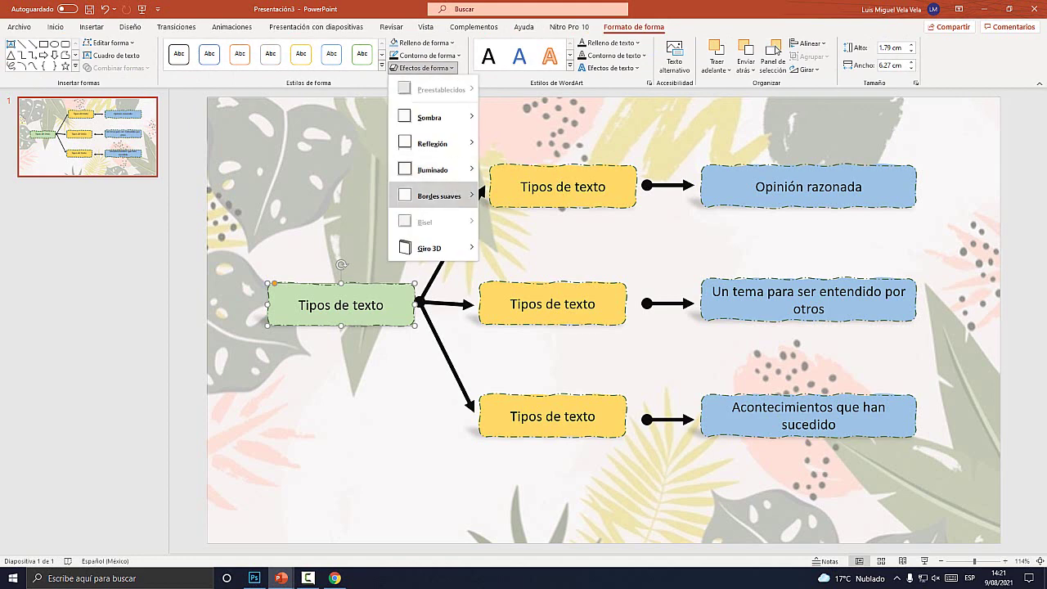
mouse_move(442, 117)
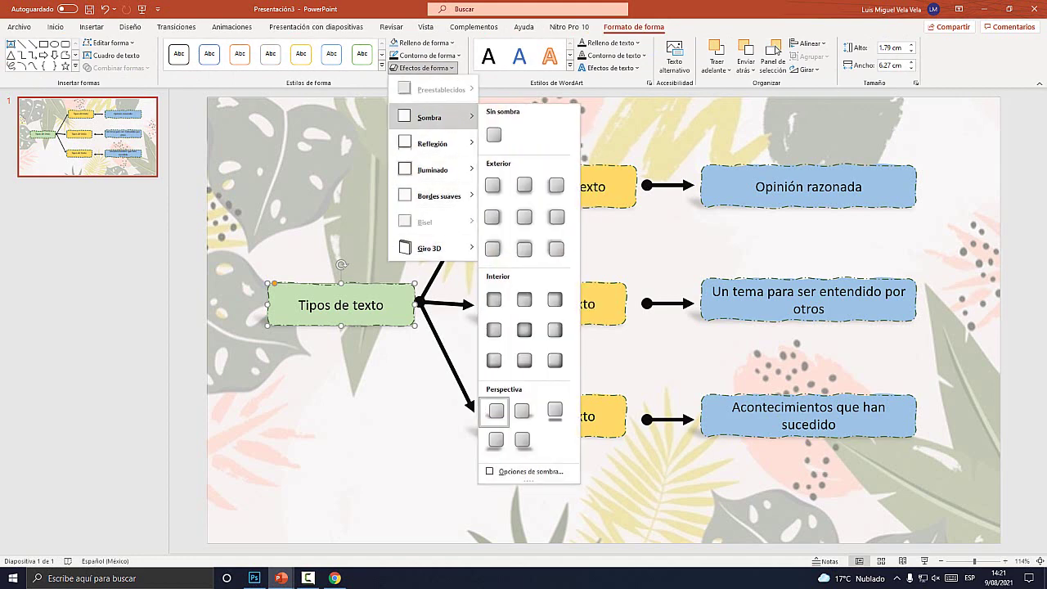
left_click(495, 439)
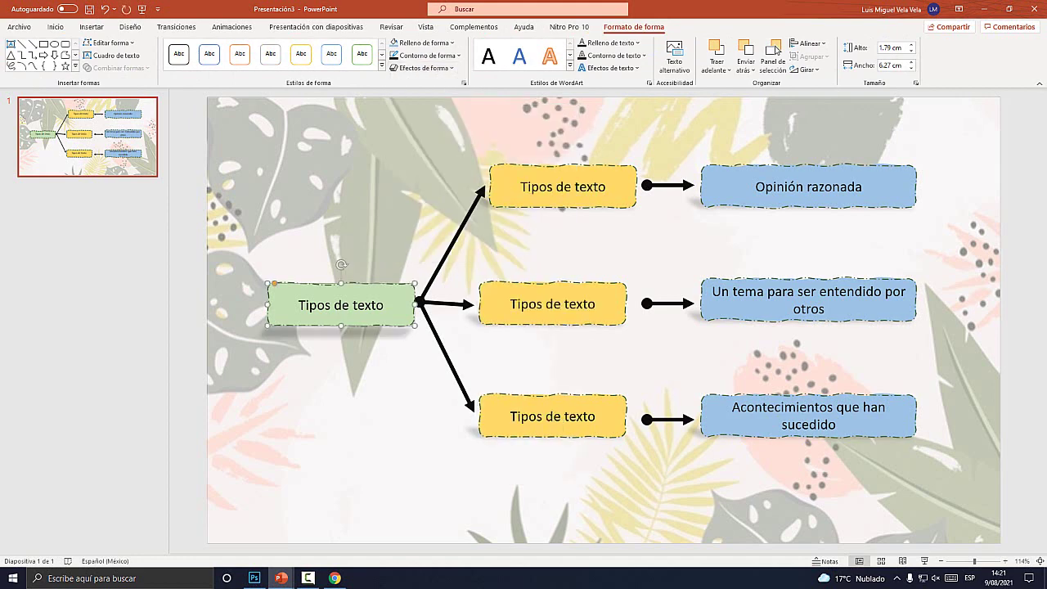
Step: Make the green box and the three yellow boxes taller
left_click_drag(341, 283, 341, 251)
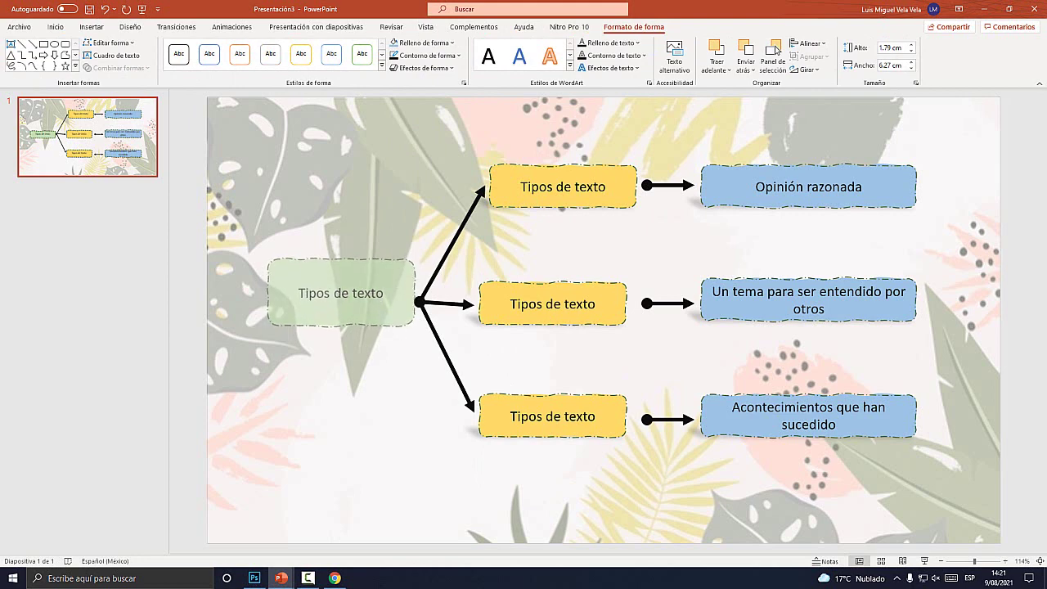
left_click(563, 186)
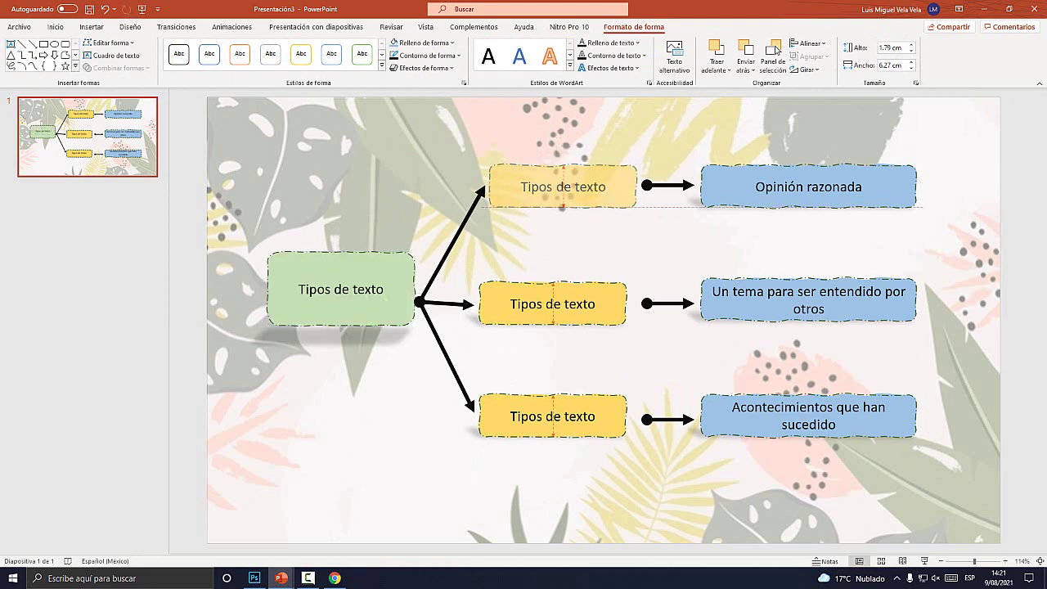
left_click_drag(563, 207, 563, 226)
left_click(553, 288)
left_click_drag(553, 325, 553, 350)
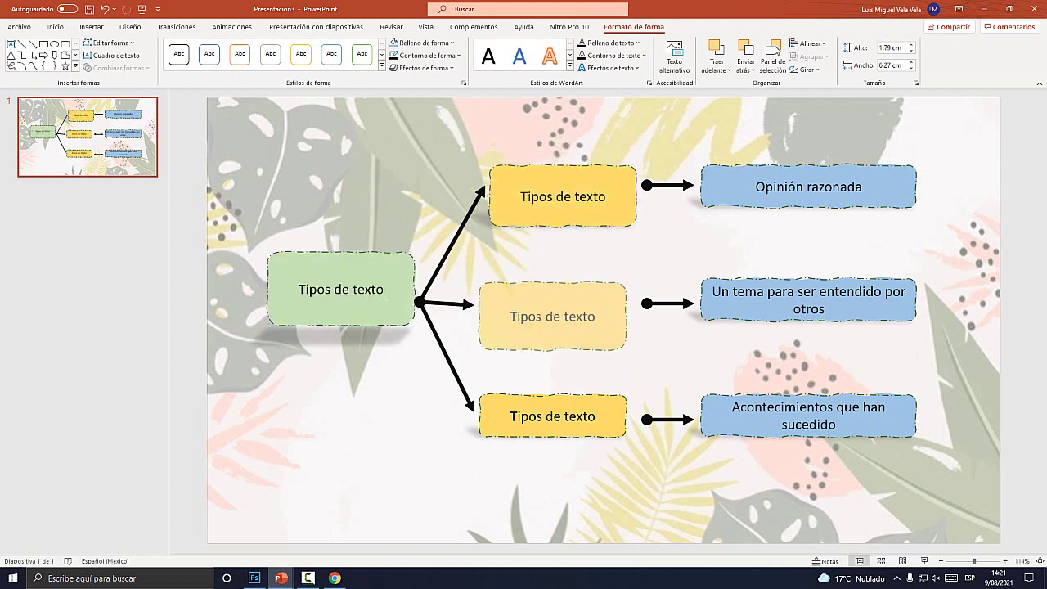
left_click(553, 396)
left_click_drag(553, 437, 553, 460)
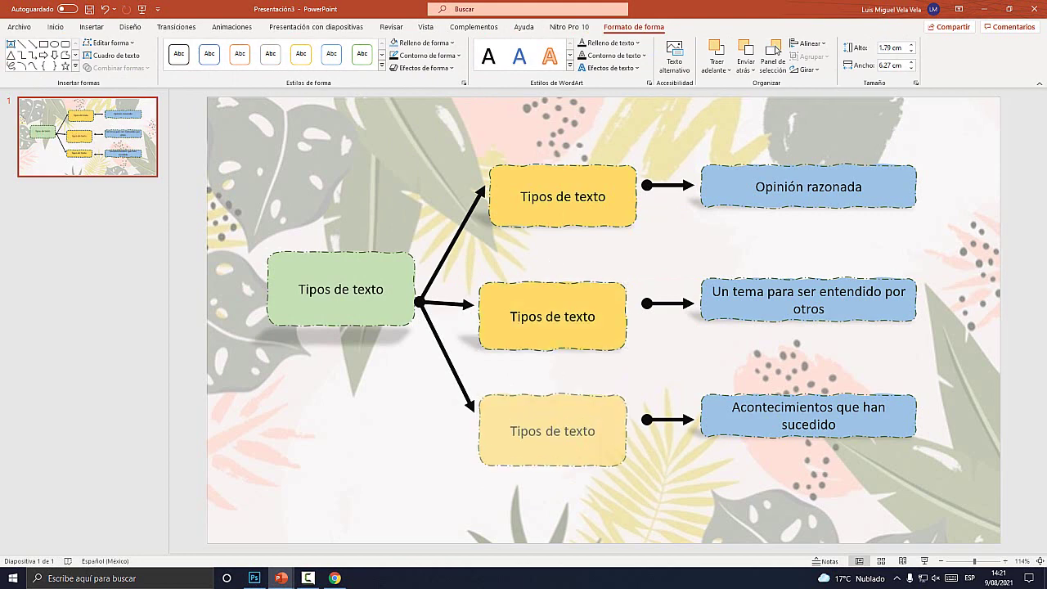
left_click_drag(553, 394, 553, 387)
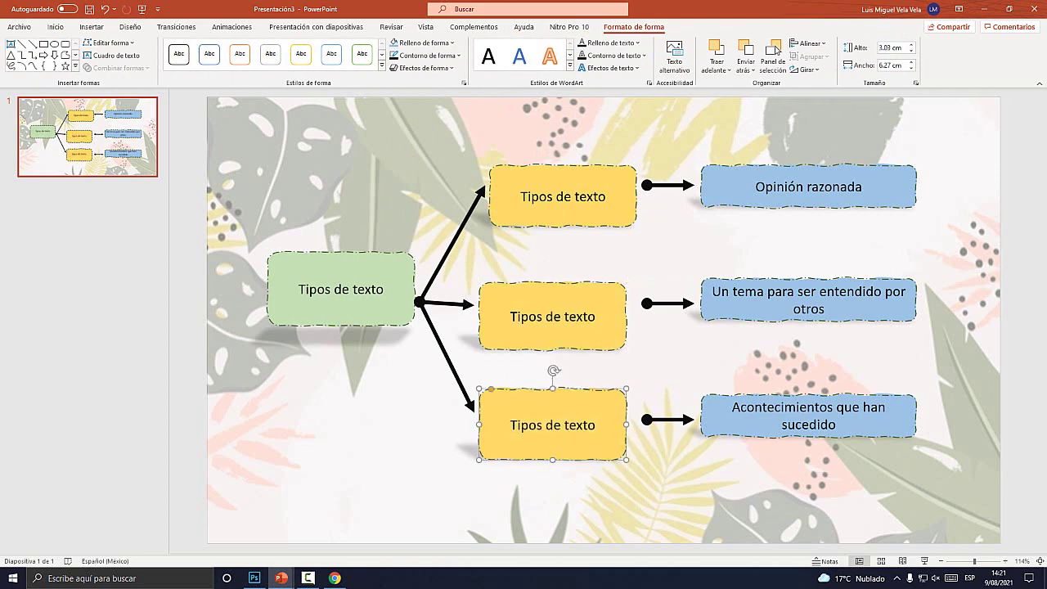
Step: Heighten the three blue boxes, bringing Opinión razonada to 3.47 cm tall
left_click(808, 303)
left_click_drag(808, 320, 808, 345)
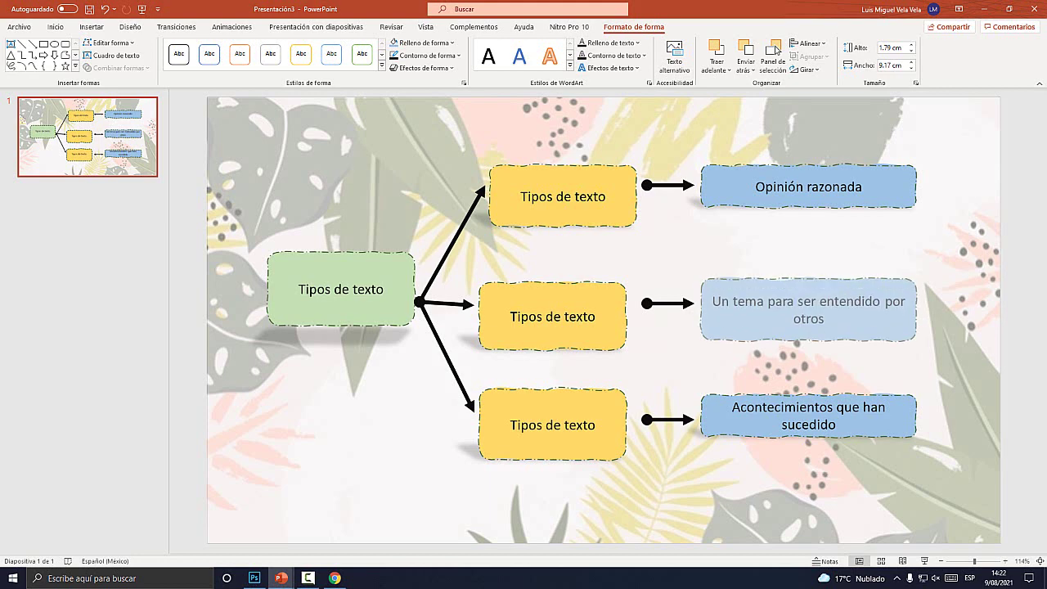
left_click(808, 416)
left_click_drag(808, 437, 808, 460)
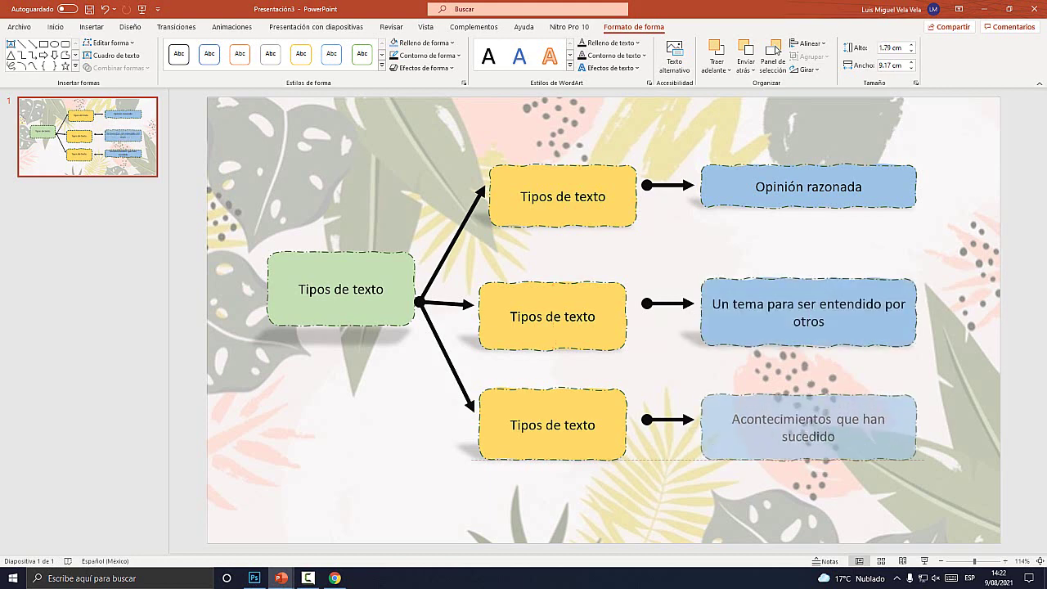
left_click(808, 187)
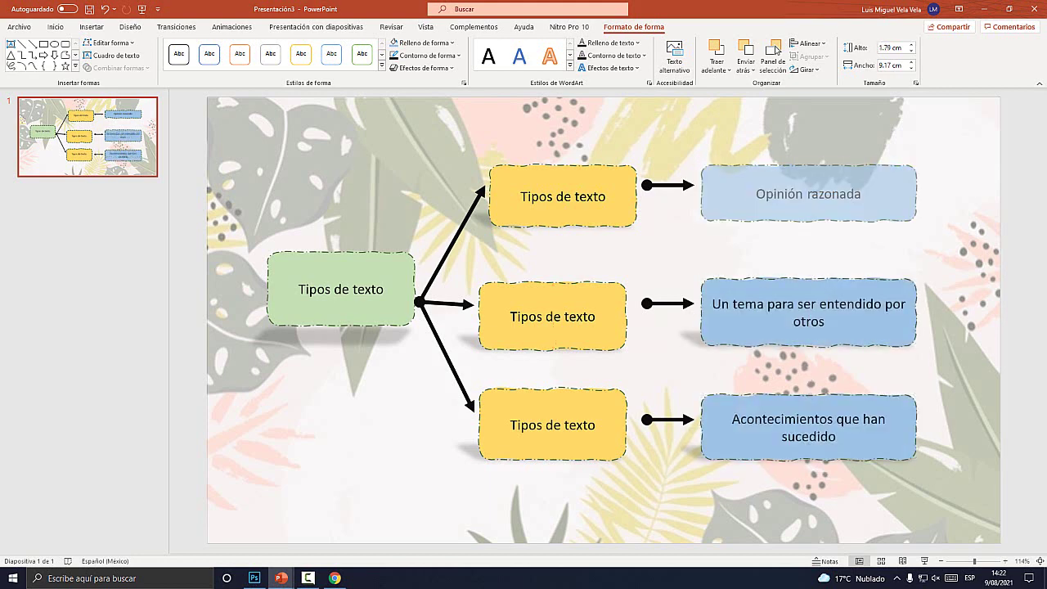
left_click_drag(808, 207, 808, 246)
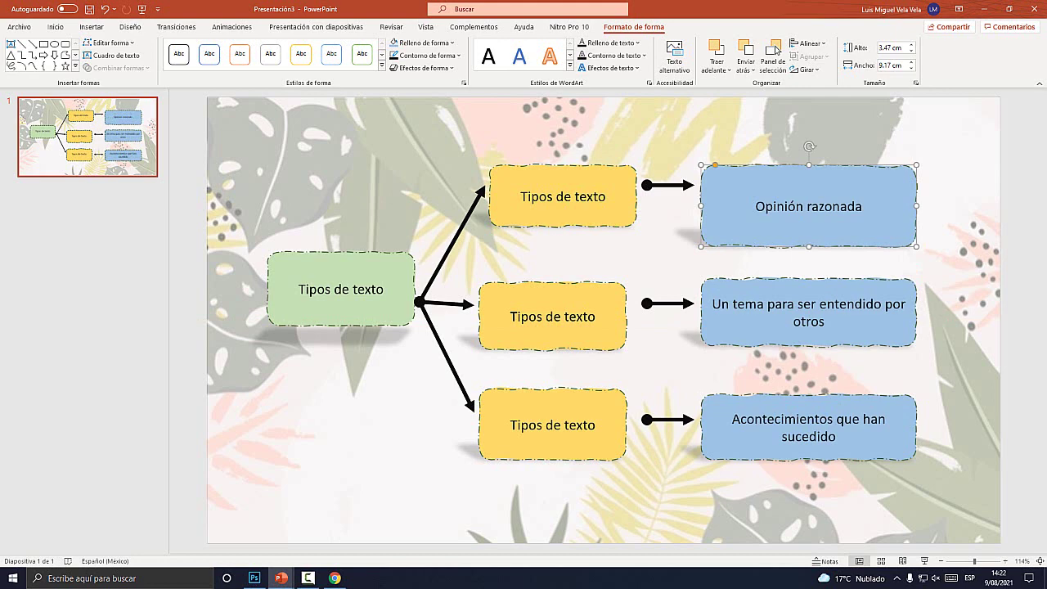